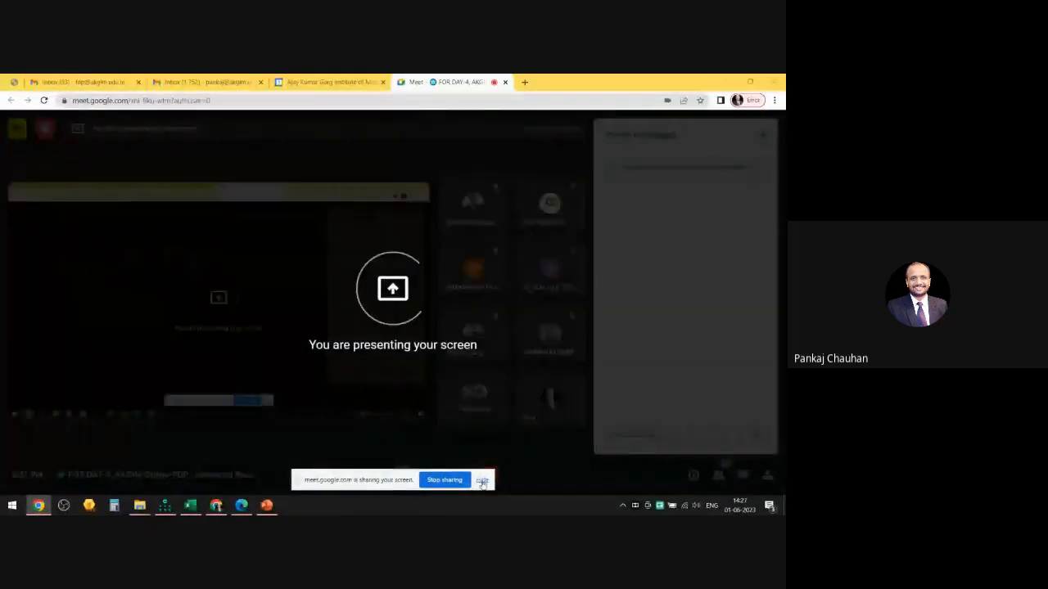
Switch from the meeting to the Amos window showing the blank Amos-fdp-2023 path diagram
click(171, 508)
mouse_move(222, 509)
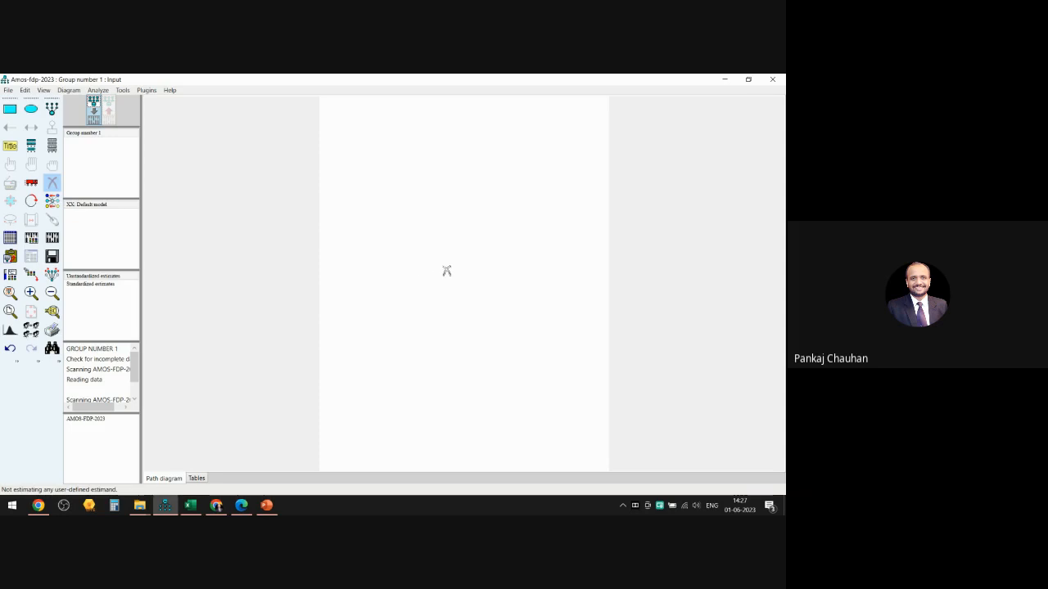
Examine the blank path diagram page at several zoom levels
scroll(447, 270, up, 3)
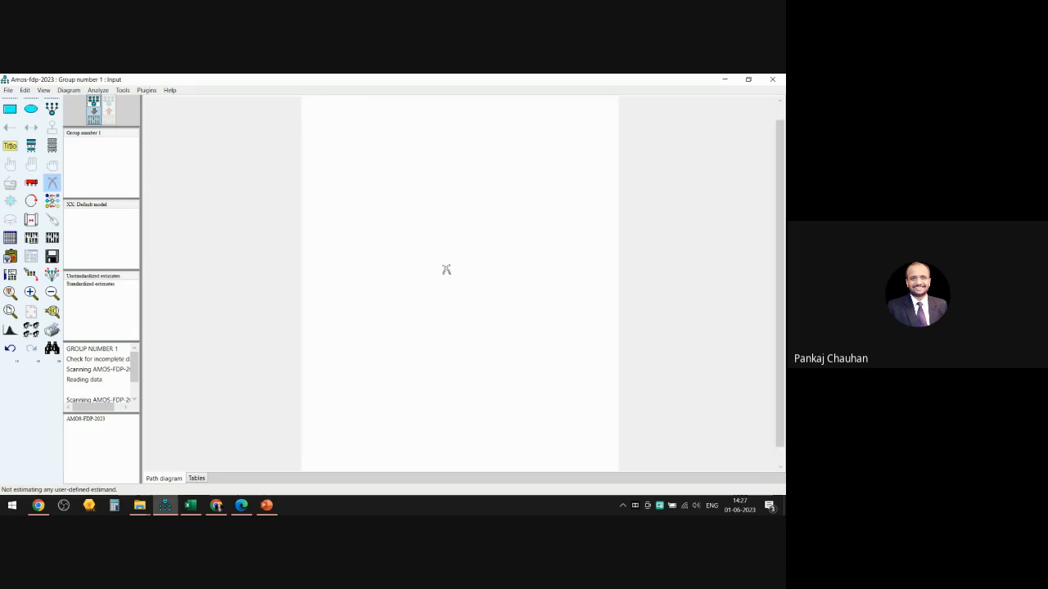
scroll(446, 271, up, 2)
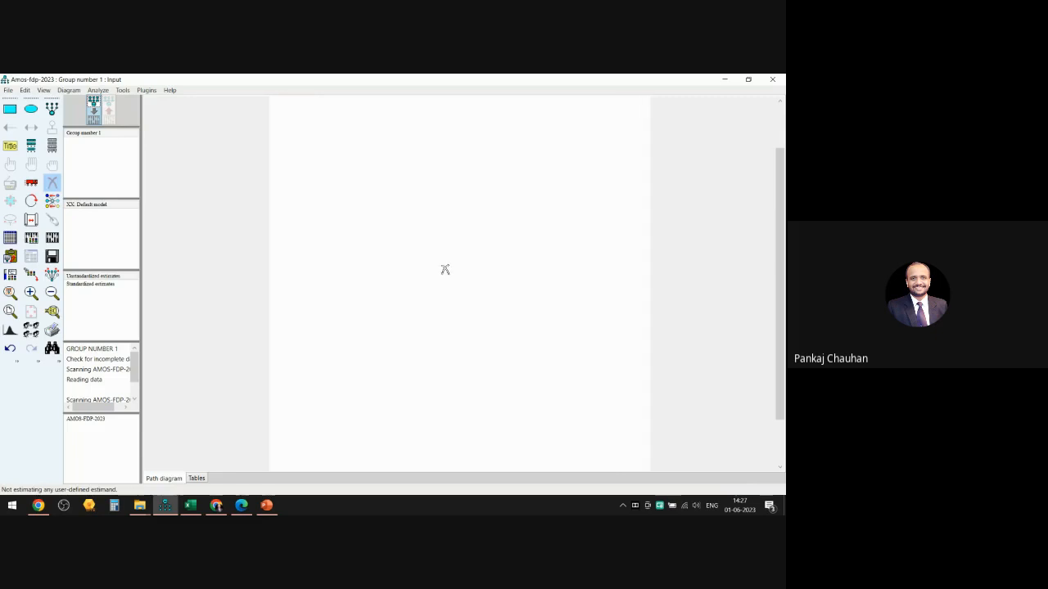
scroll(445, 270, up, 2)
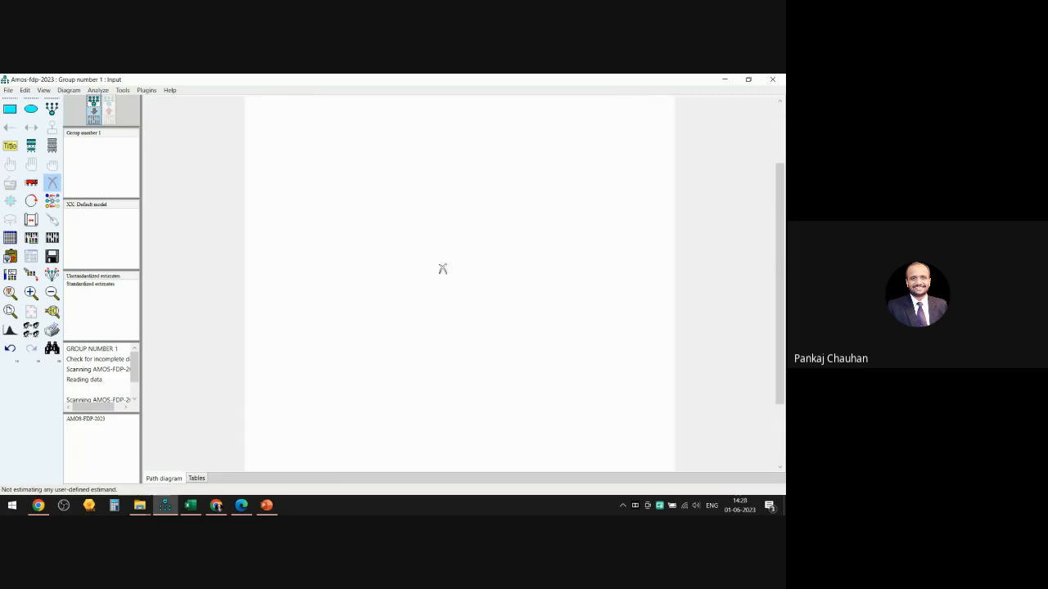
scroll(443, 270, down, 2)
scroll(444, 274, up, 1)
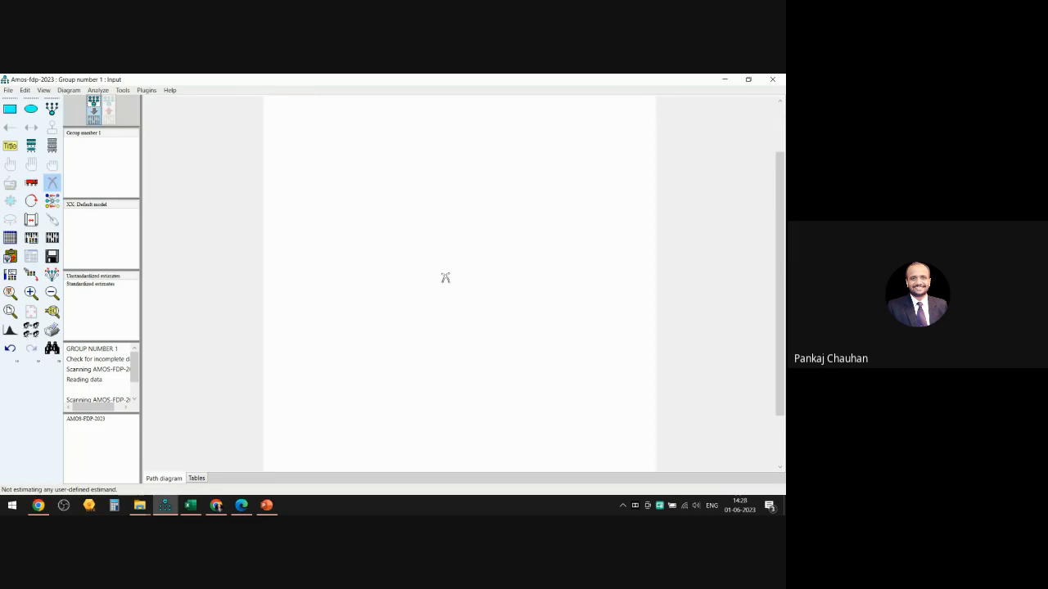
scroll(446, 279, down, 3)
scroll(447, 282, down, 3)
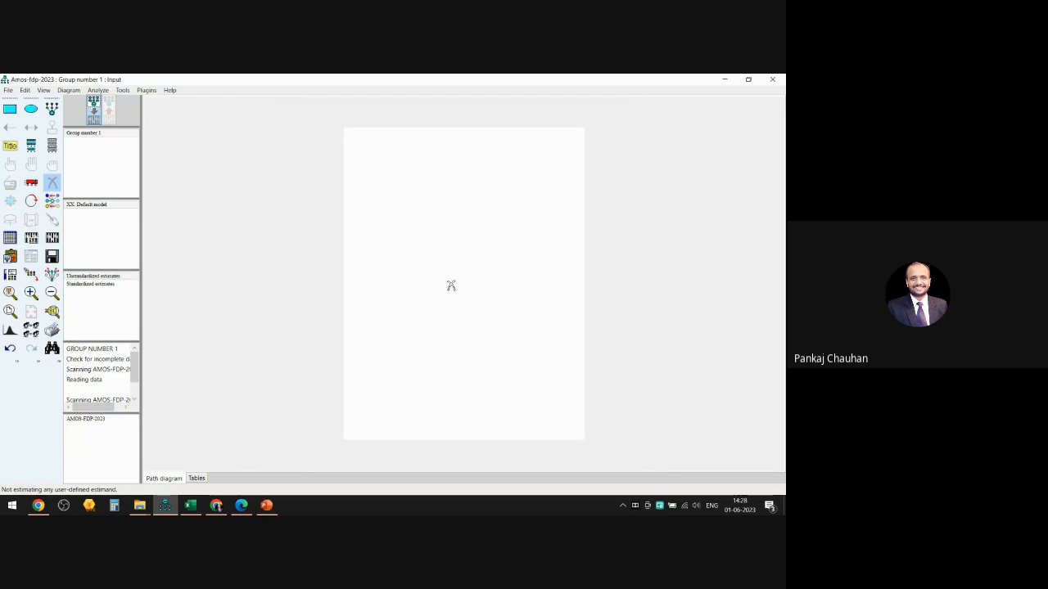
scroll(450, 284, up, 2)
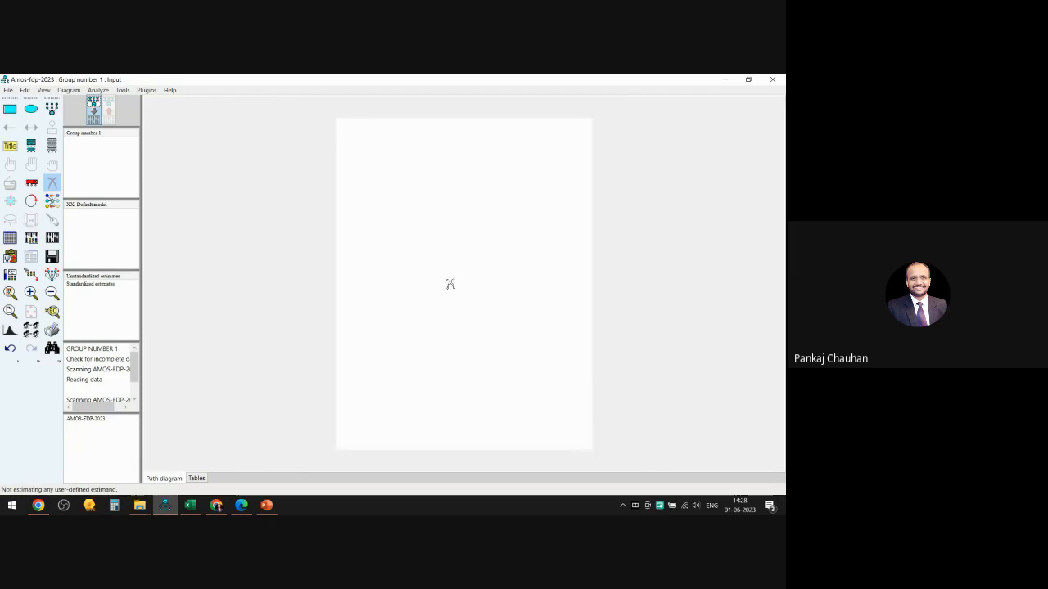
scroll(450, 284, up, 1)
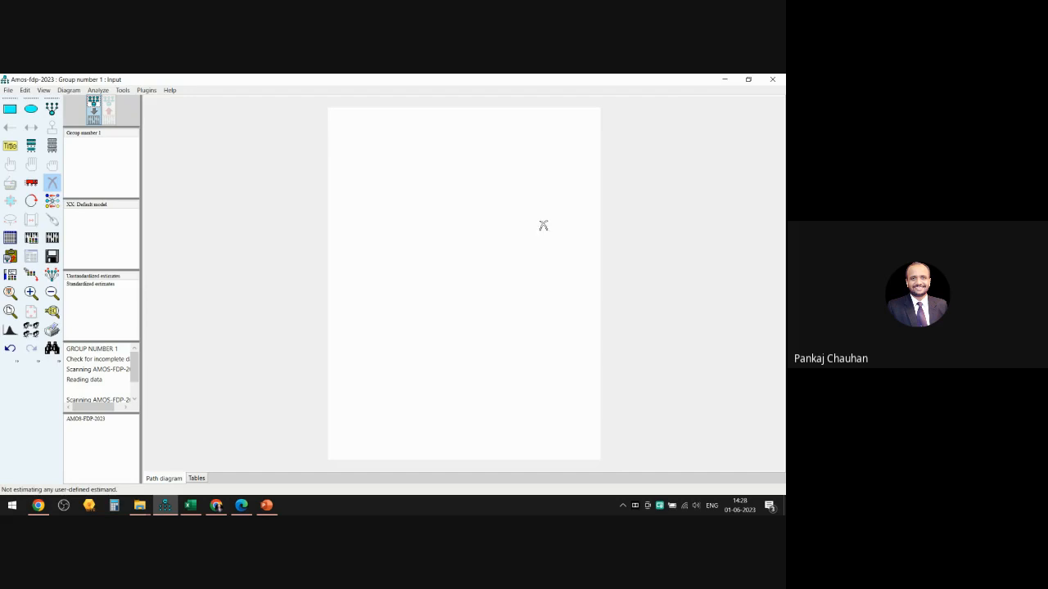
scroll(462, 232, up, 4)
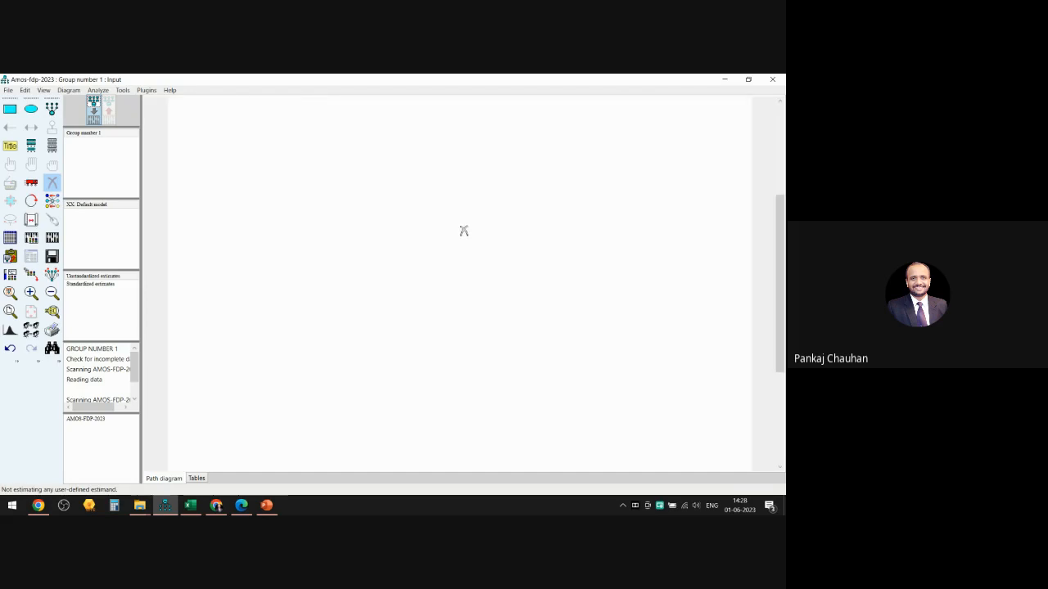
scroll(487, 255, down, 2)
scroll(492, 262, down, 1)
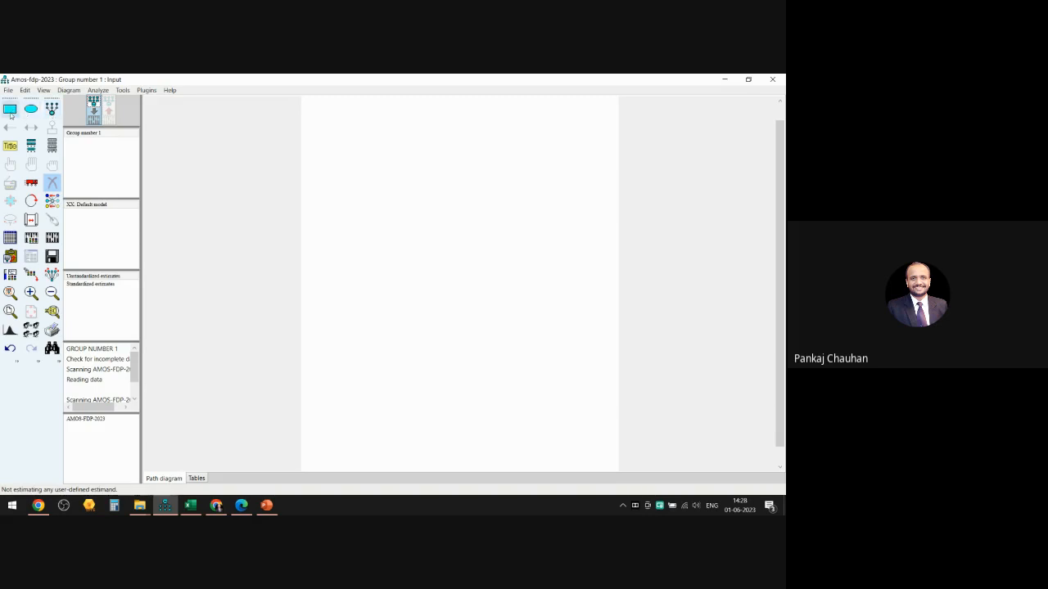
Draw two observed-variable rectangles, one below the other, and connect the upper to the lower with a single-headed path
click(12, 110)
drag(365, 175, 426, 204)
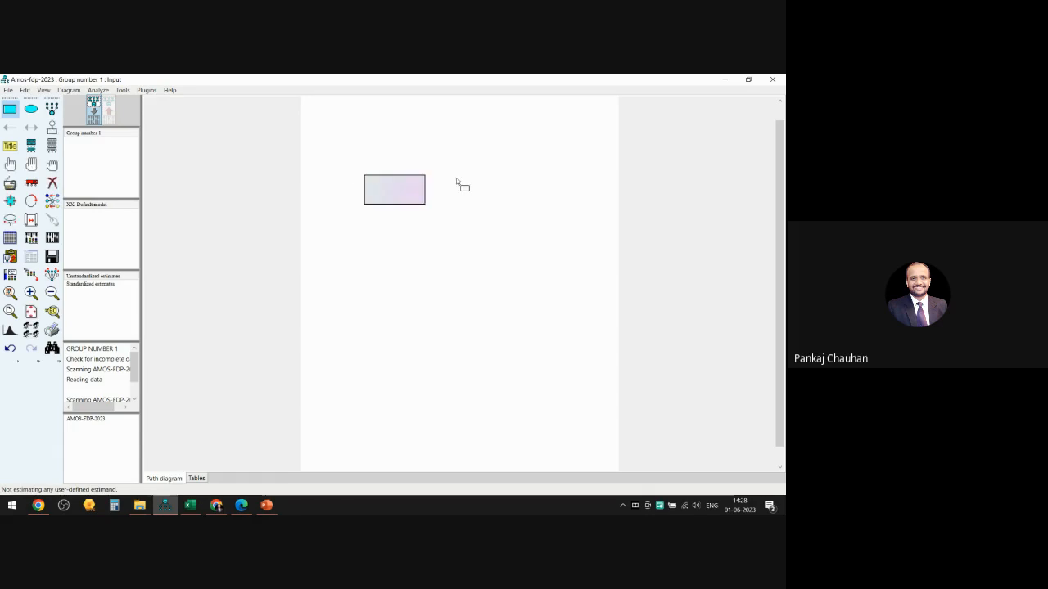
drag(372, 228, 434, 270)
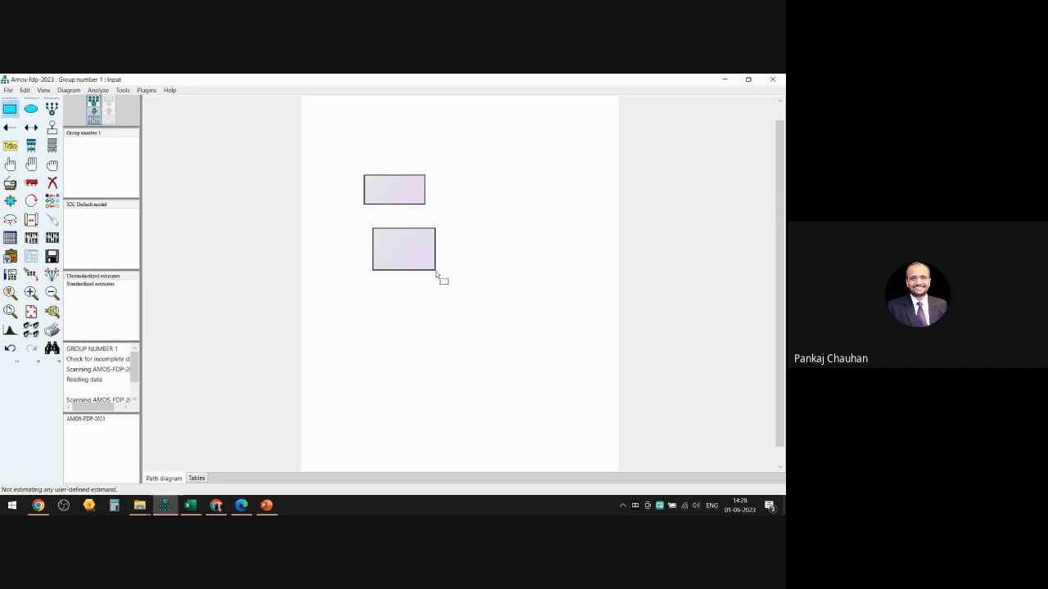
click(10, 128)
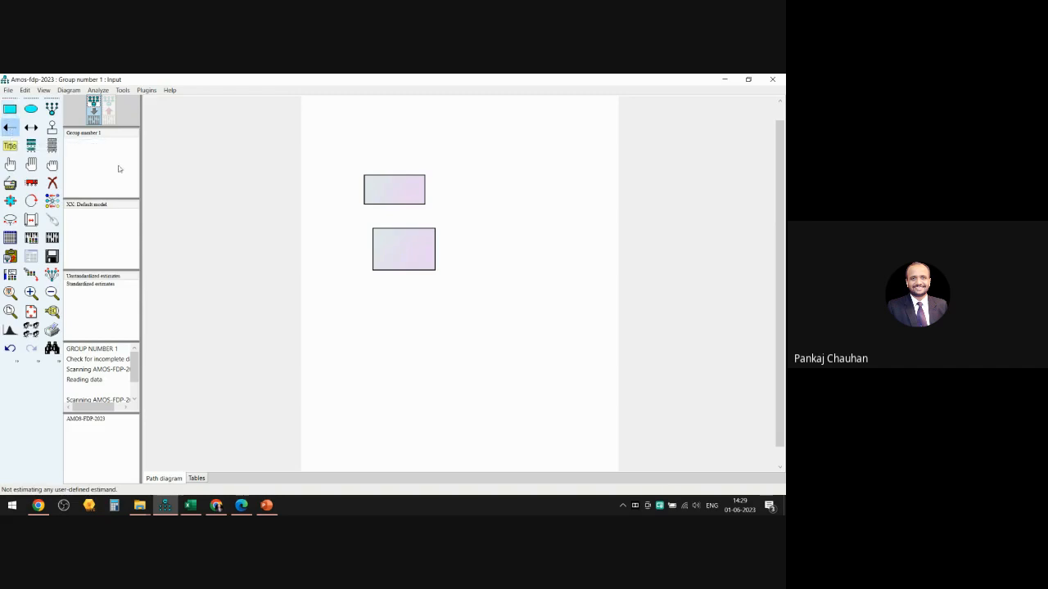
drag(388, 203, 391, 233)
key(F6)
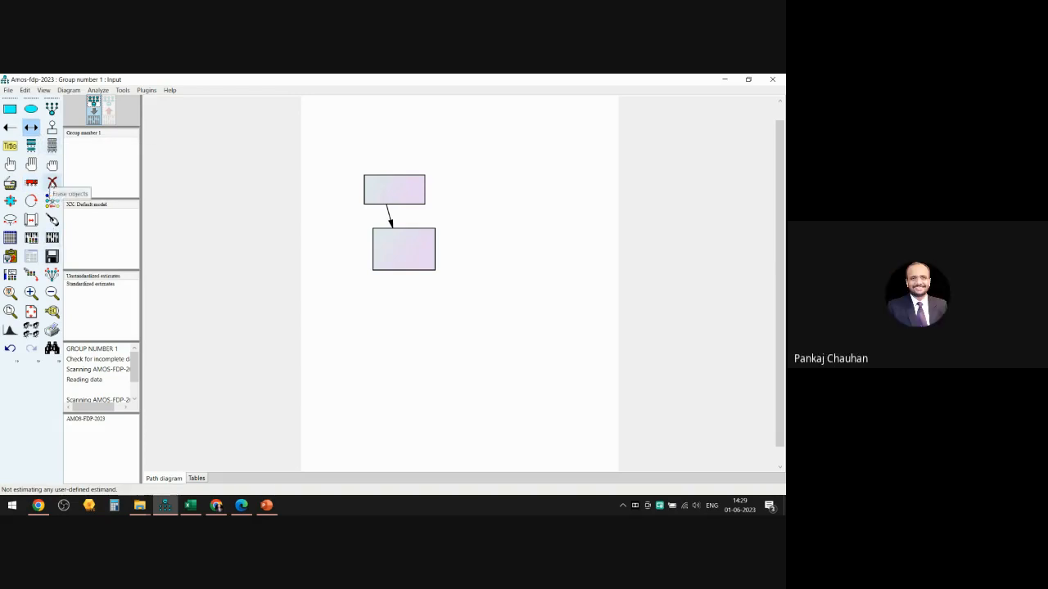
Erase both connected rectangles from the path diagram
click(51, 183)
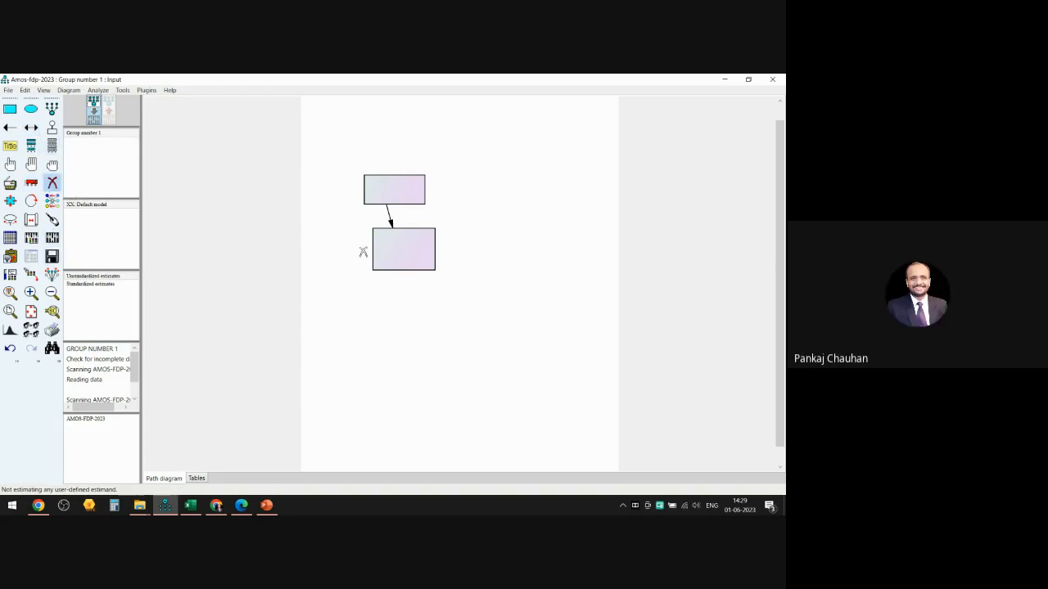
click(388, 249)
click(392, 190)
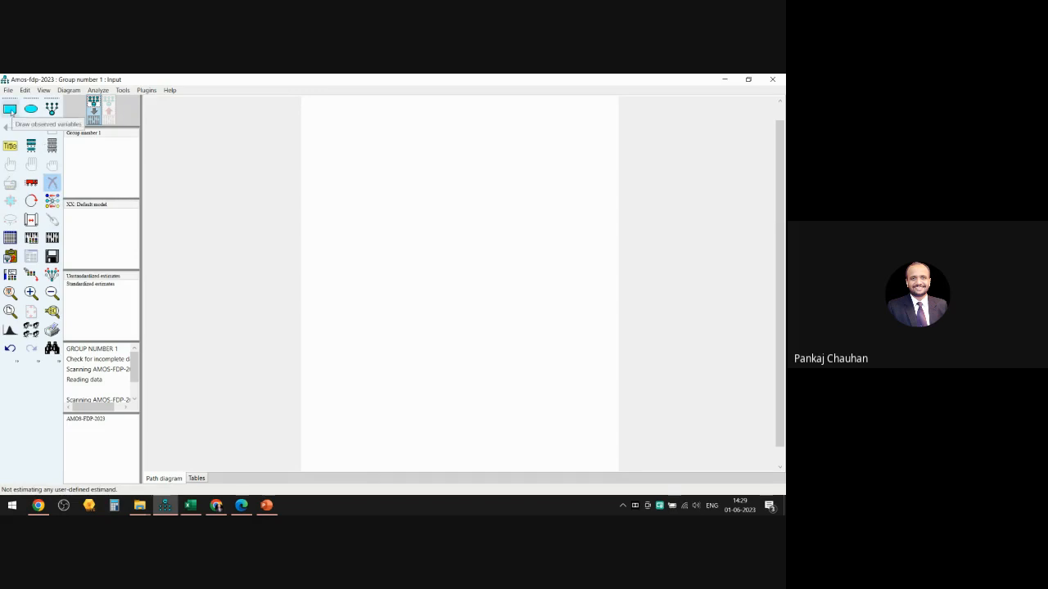
Draw two observed-variable rectangles side by side in the upper part of the page
click(10, 109)
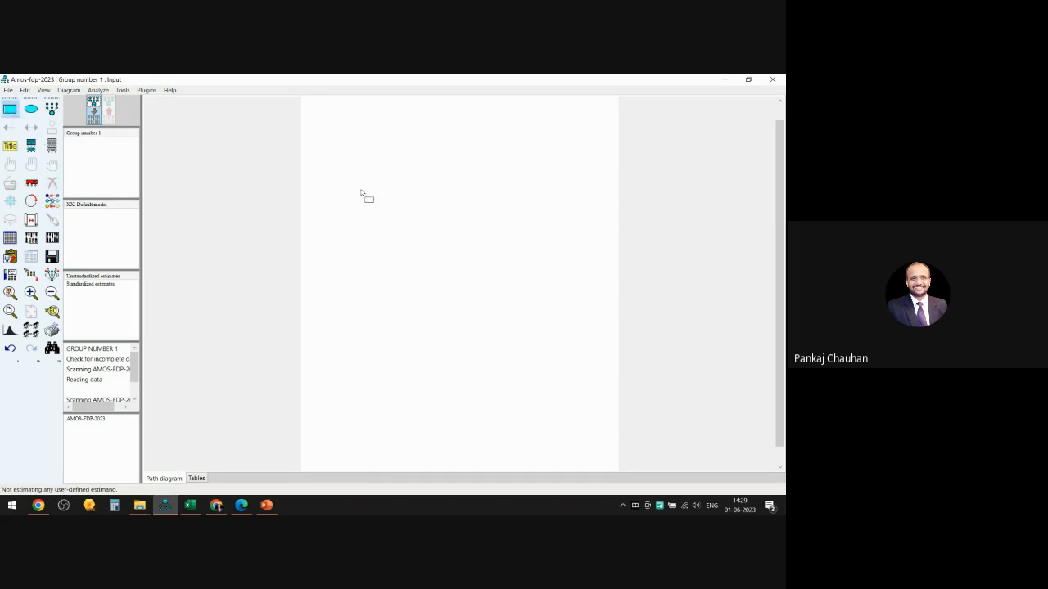
drag(354, 197, 415, 236)
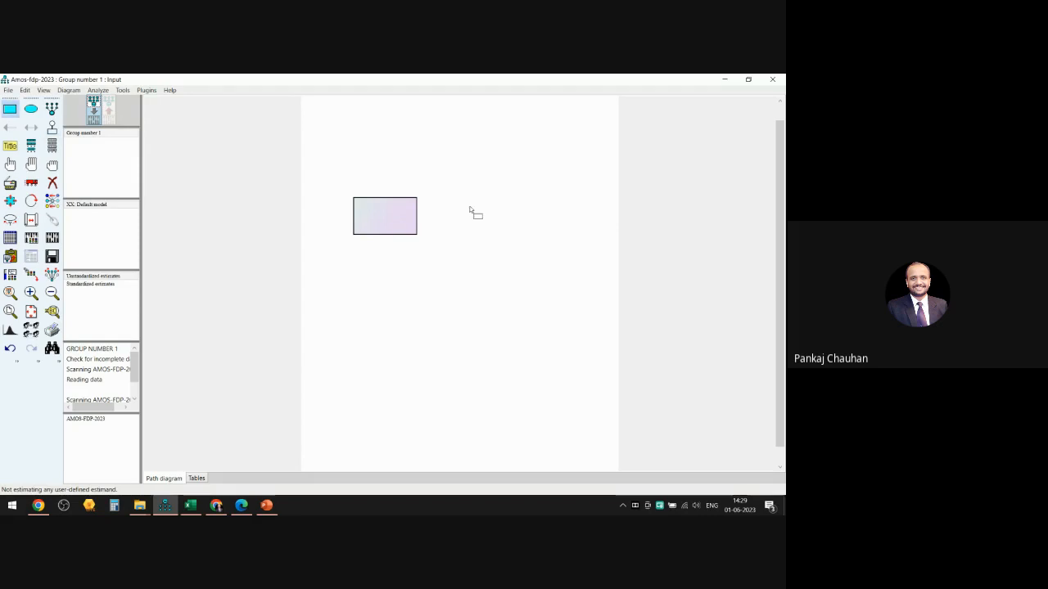
drag(461, 198, 532, 238)
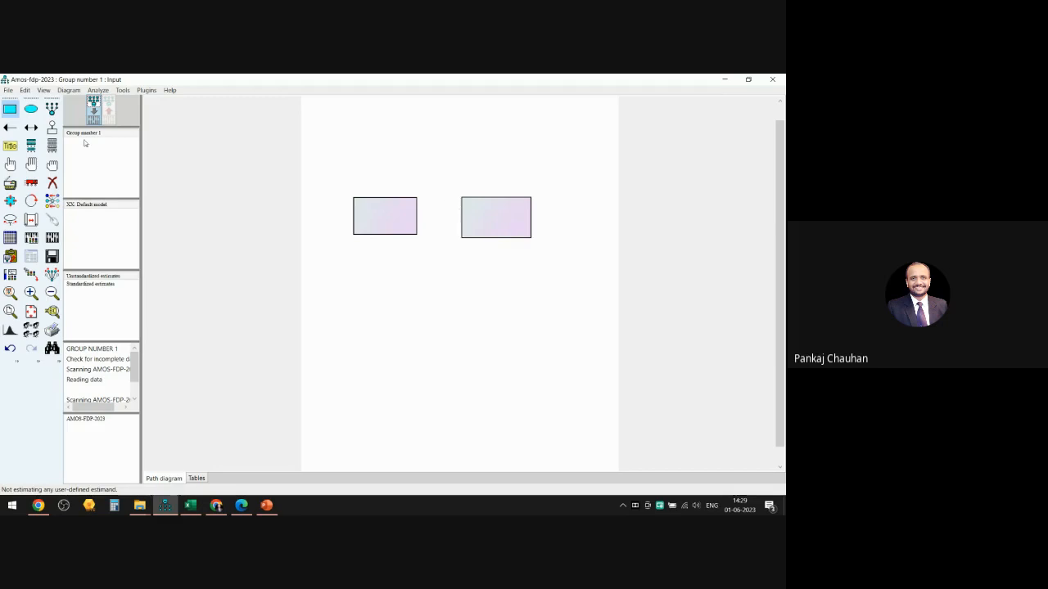
Draw a single-headed path from the left rectangle to the right one, try adding a covariance, and erase the path
click(10, 129)
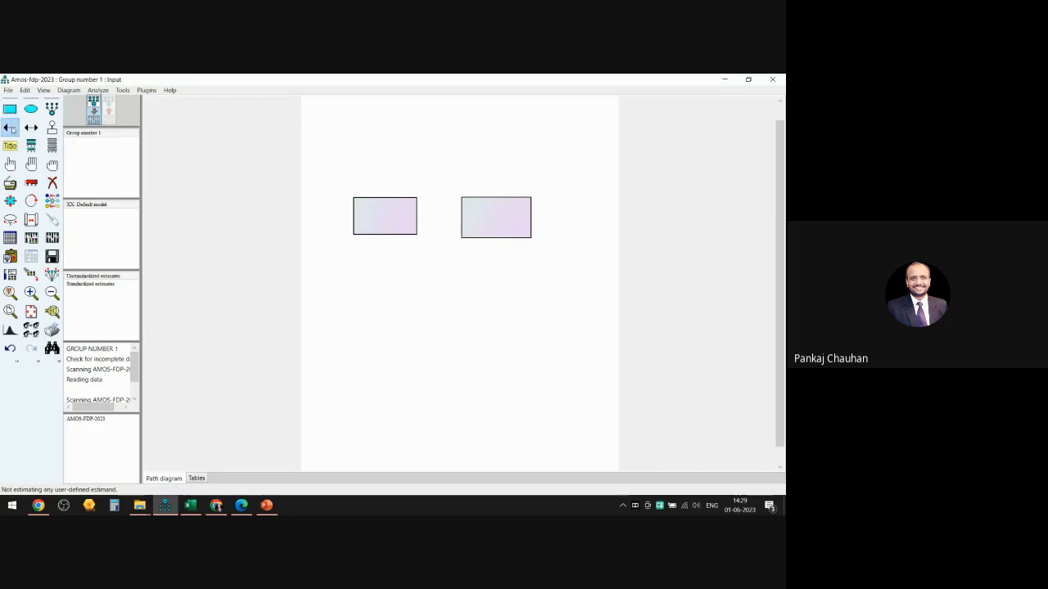
drag(415, 215, 465, 220)
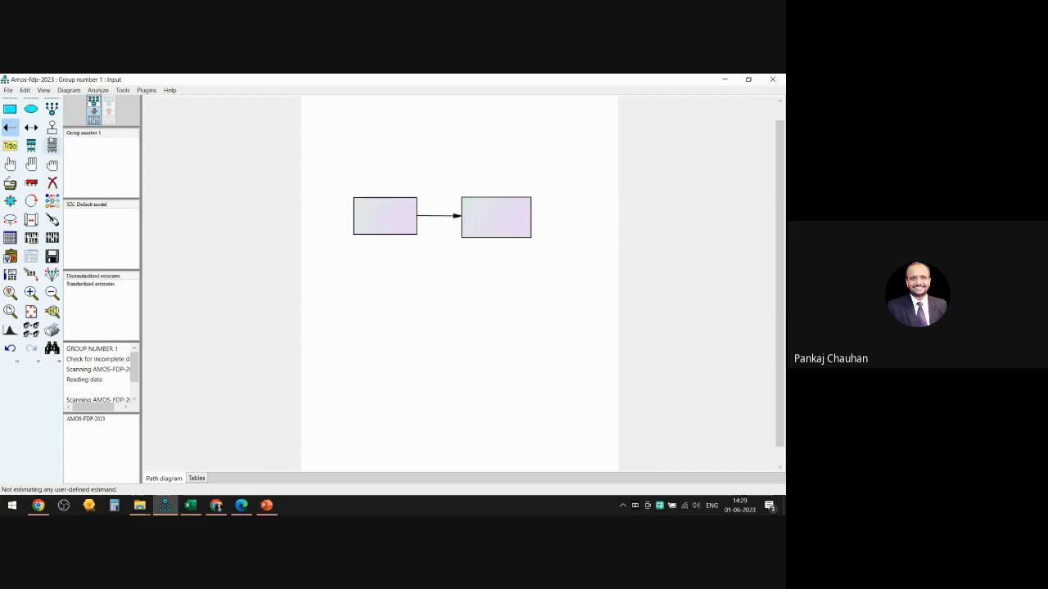
click(30, 126)
drag(373, 218, 496, 213)
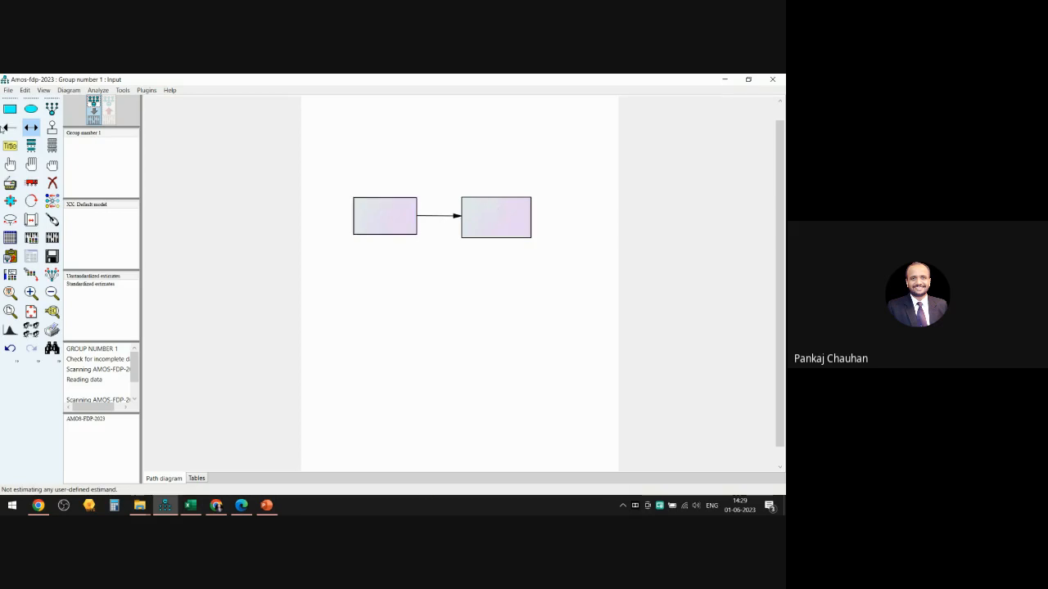
click(52, 183)
click(468, 223)
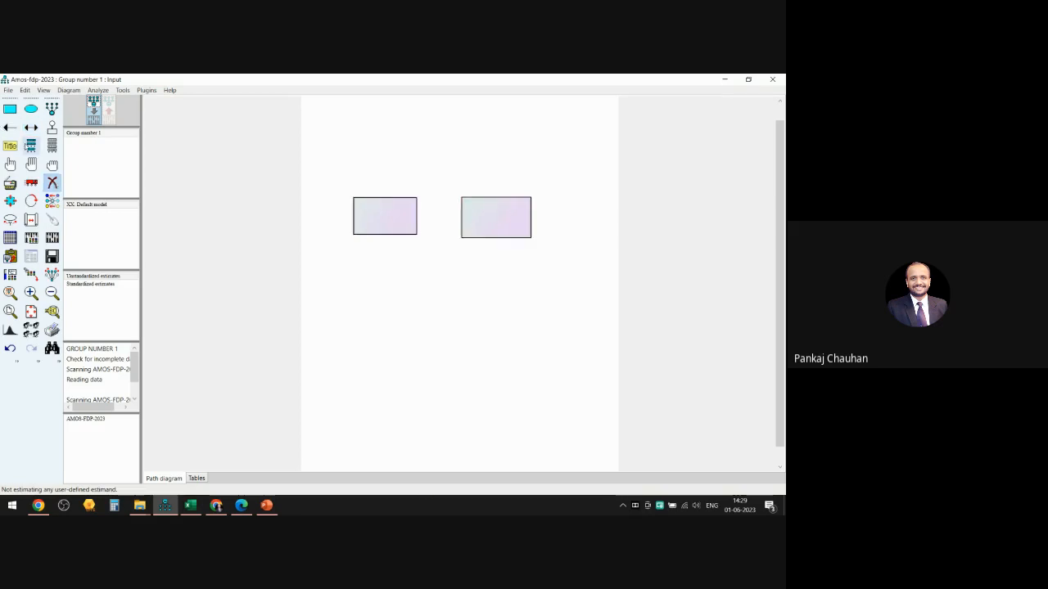
Draw a trial double-headed covariance arrow between the two rectangles and erase it
key(F6)
mouse_move(405, 208)
mouse_down()
mouse_move(487, 190)
mouse_move(493, 198)
mouse_up()
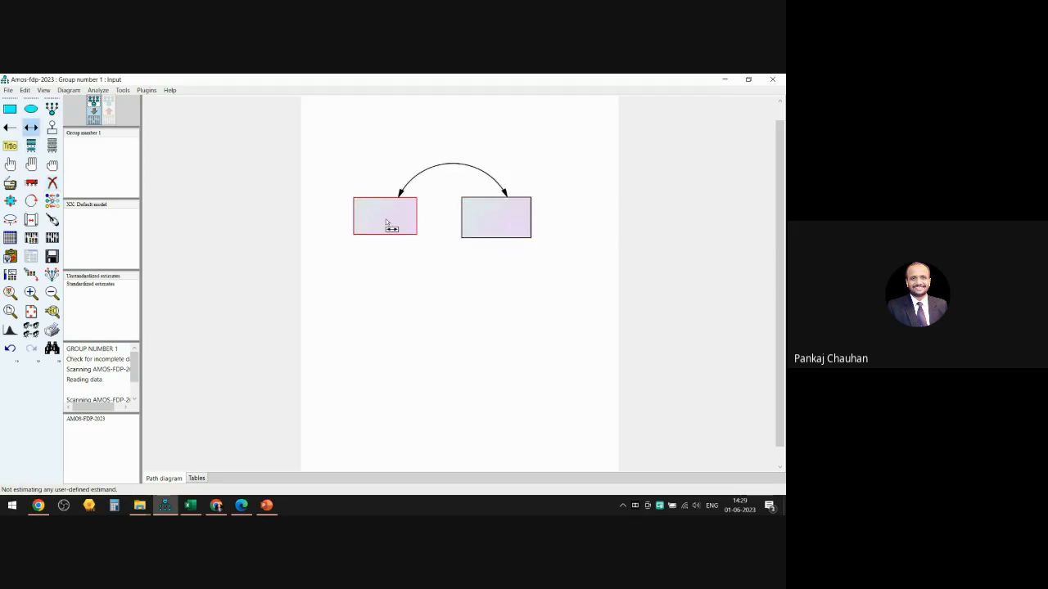
key(Delete)
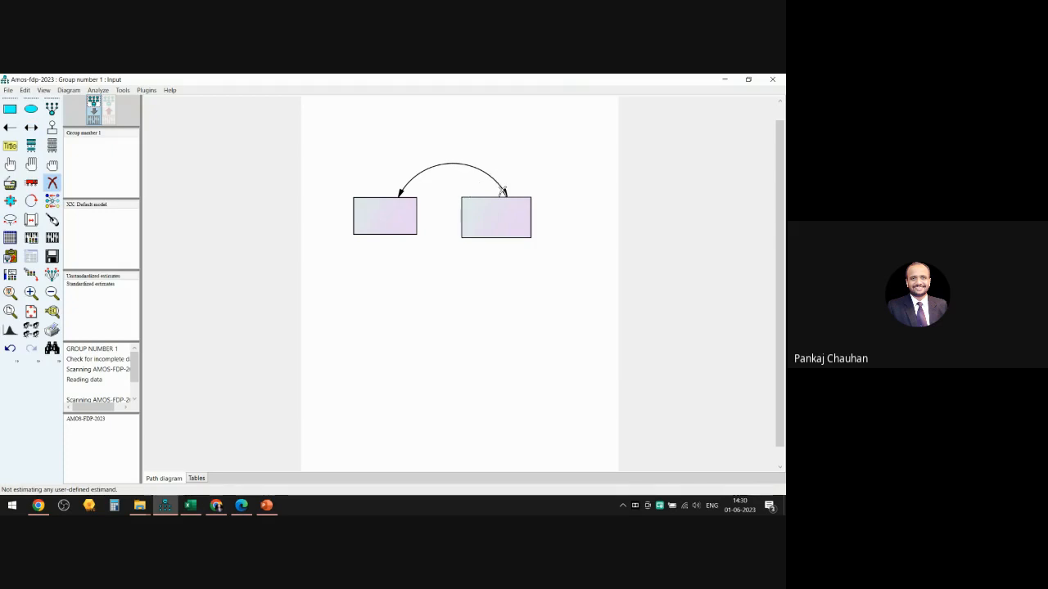
click(503, 192)
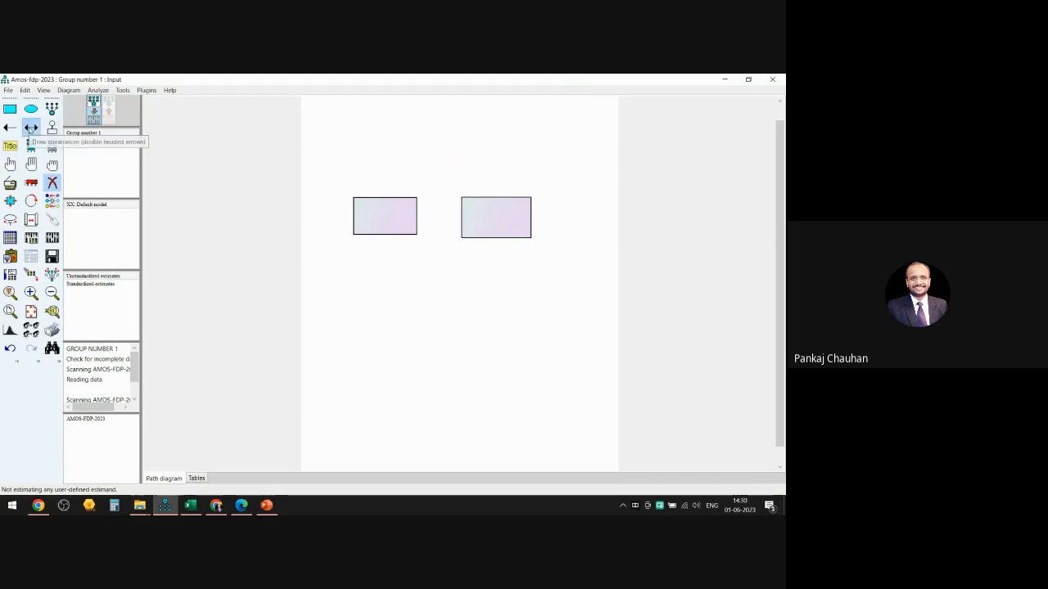
Connect the left and right rectangles with a double-headed covariance arrow arching above them
click(30, 128)
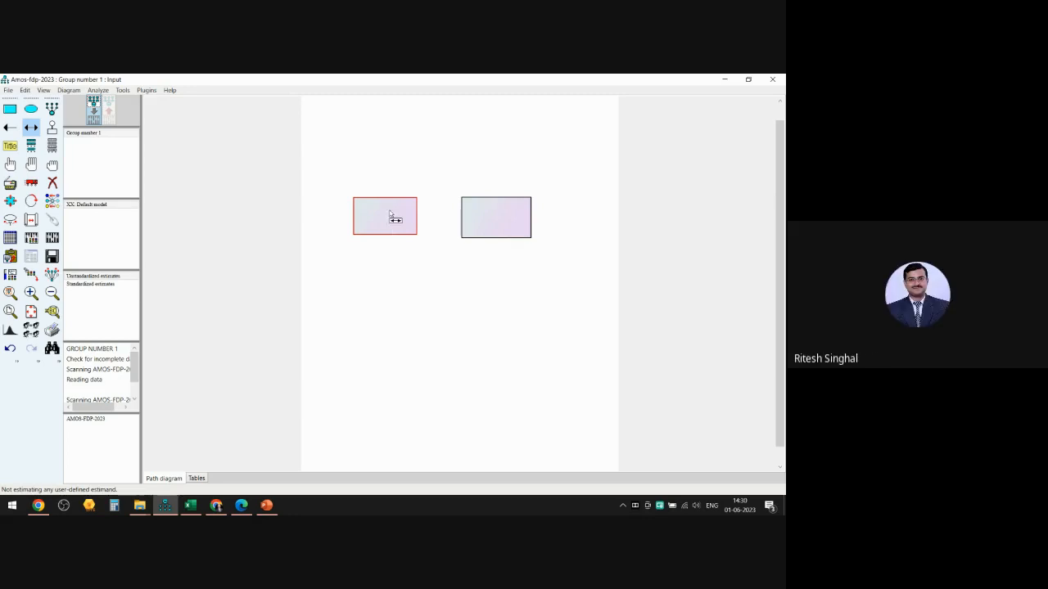
drag(390, 214, 503, 194)
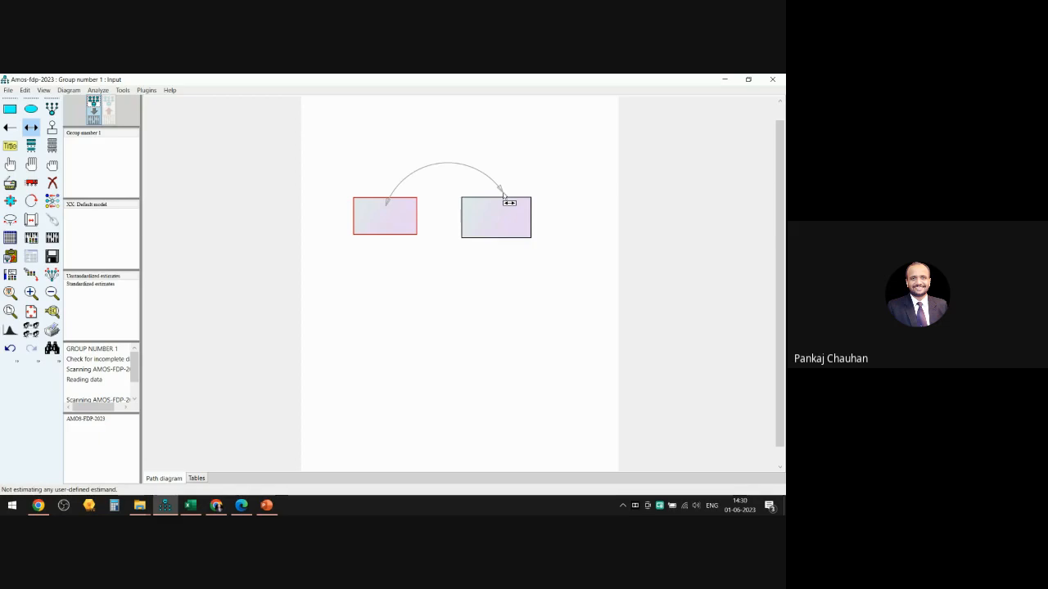
drag(509, 202, 504, 209)
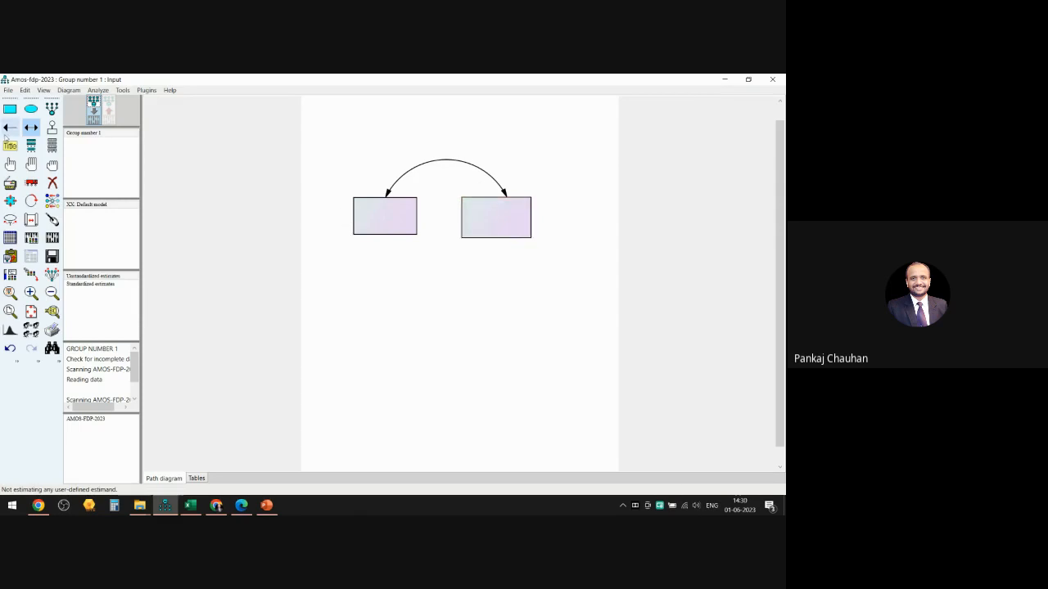
Draw a third observed-variable rectangle below the pair and attach a unique variable, rotated to its upper-right corner
click(10, 108)
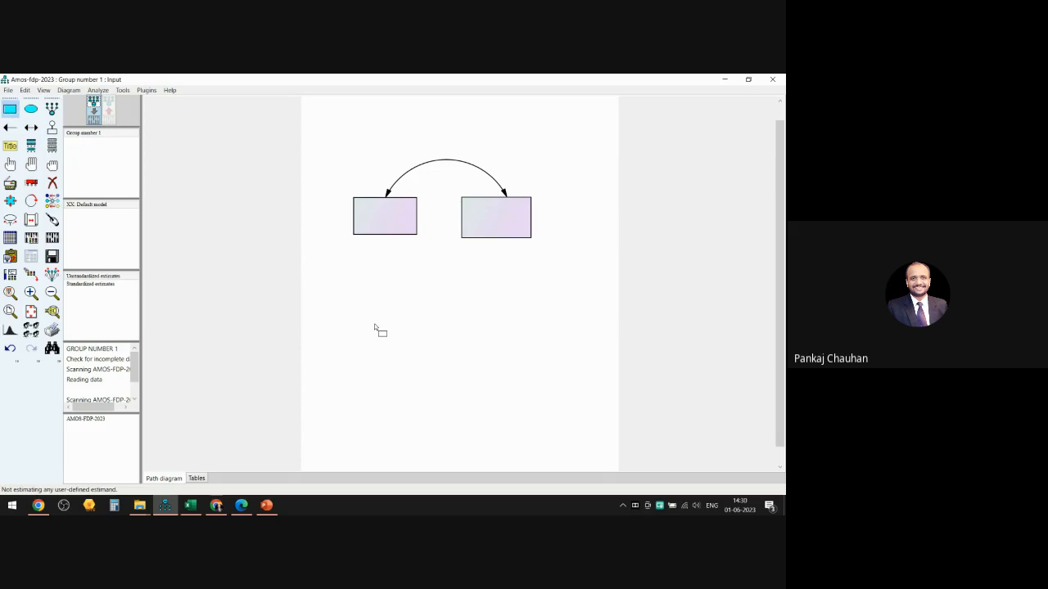
drag(370, 302, 426, 338)
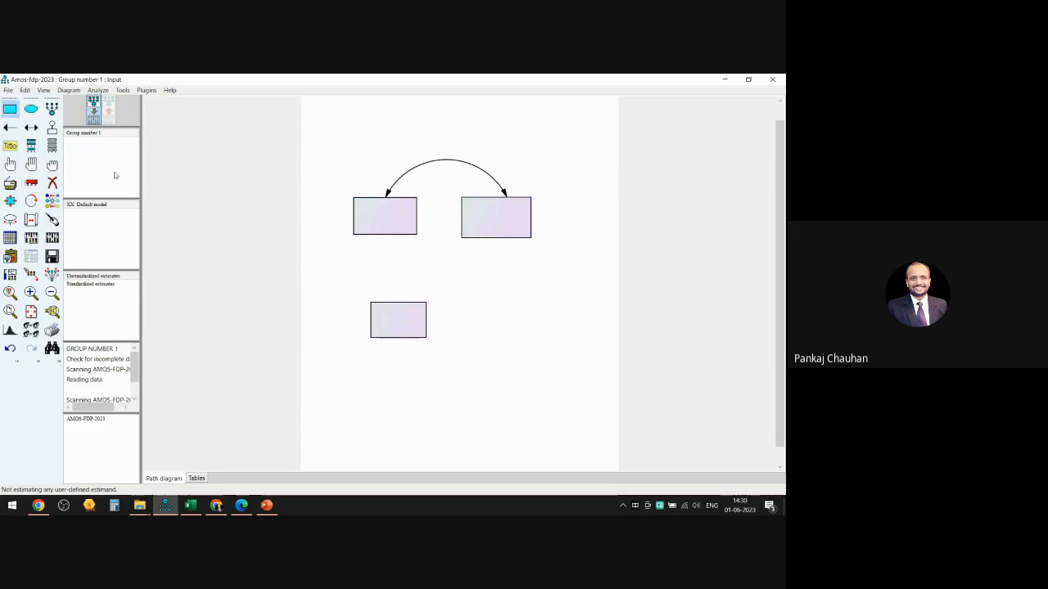
click(51, 127)
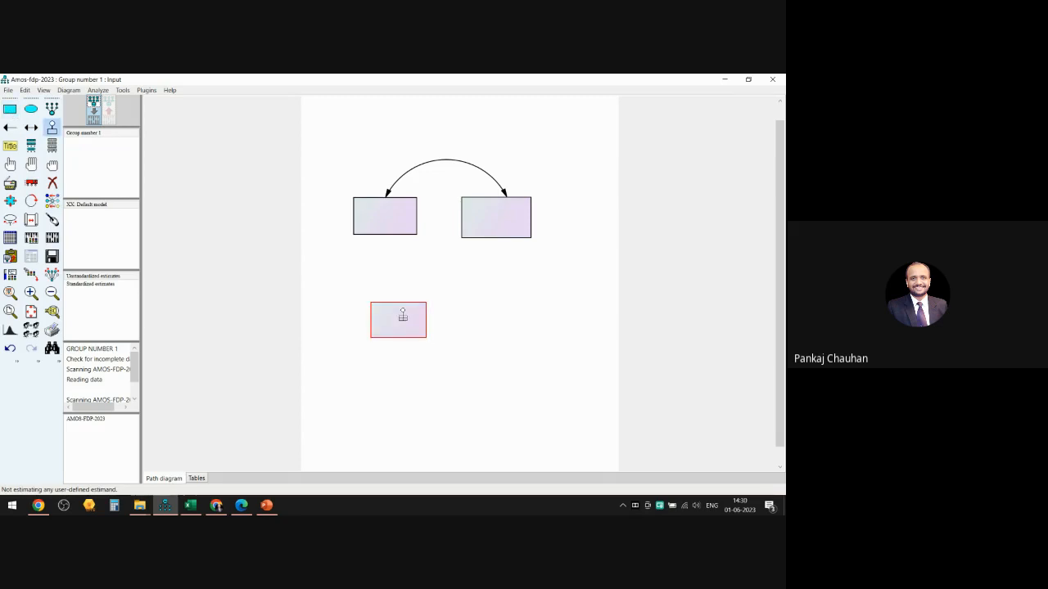
click(403, 315)
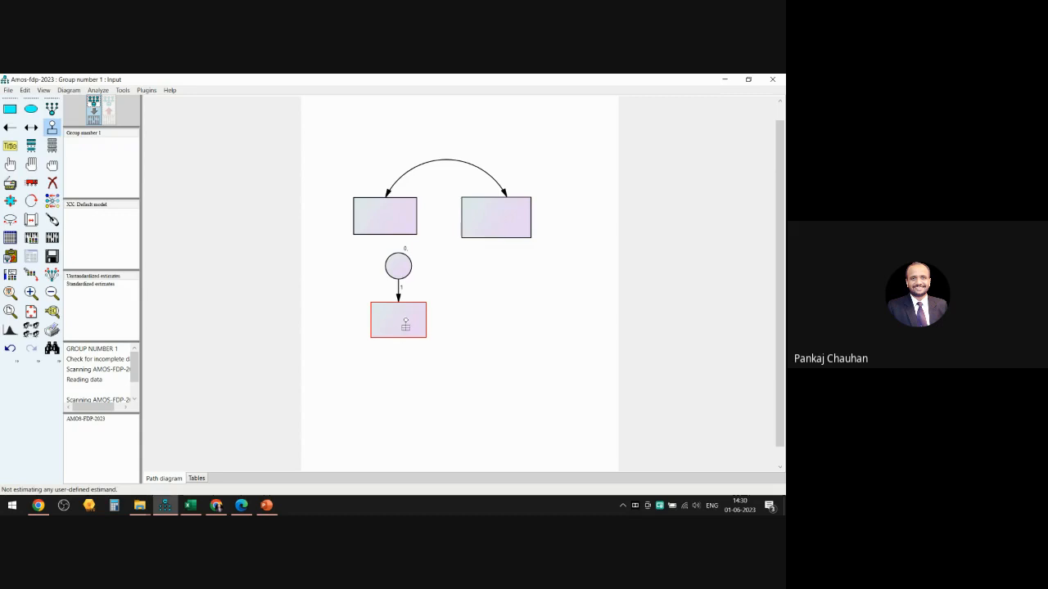
click(405, 325)
key(Escape)
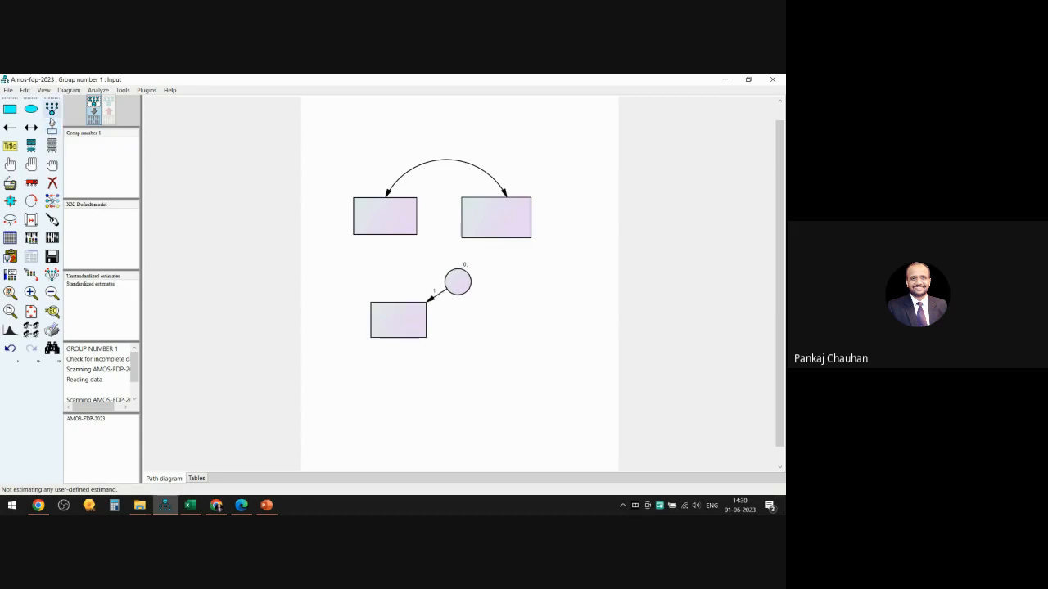
Draw a fourth observed-variable rectangle beneath the third and attach a unique variable above it
click(9, 108)
drag(386, 356, 450, 397)
click(52, 127)
click(429, 370)
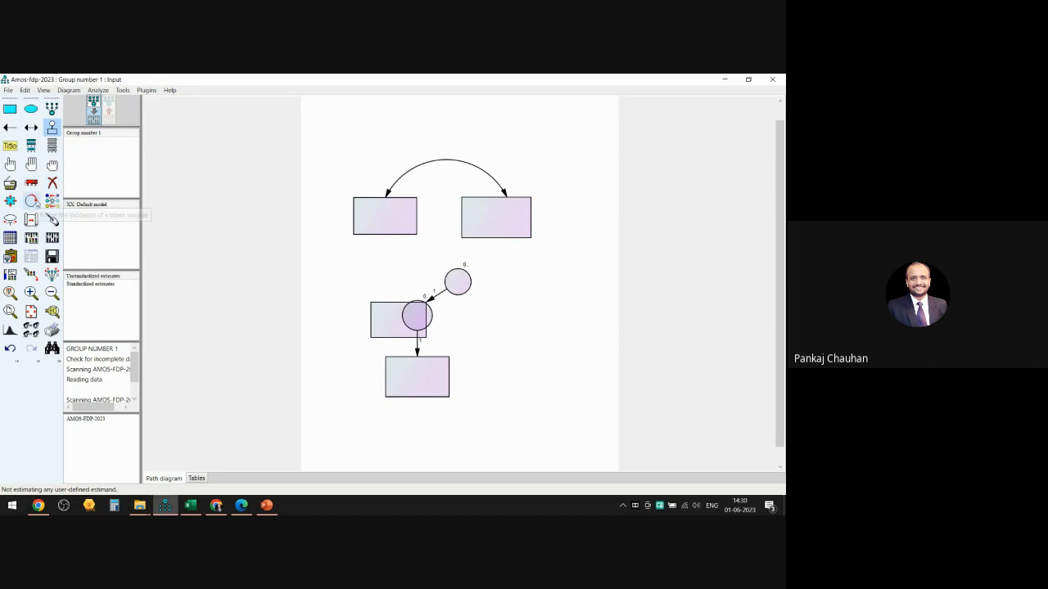
Move the lowest rectangle further down and reposition its unique variable to the rectangle's upper right
click(31, 201)
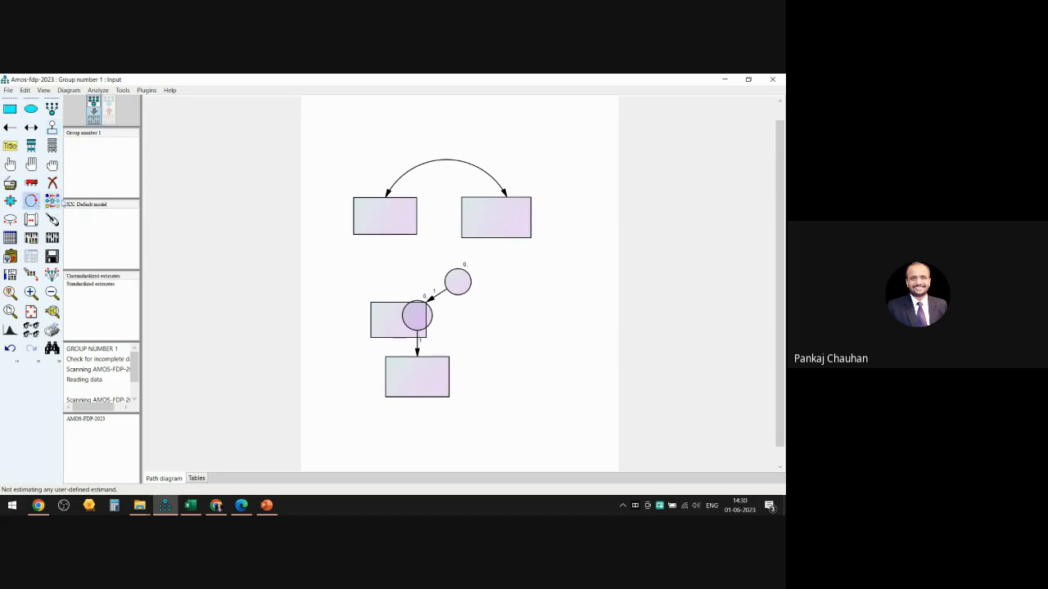
click(9, 164)
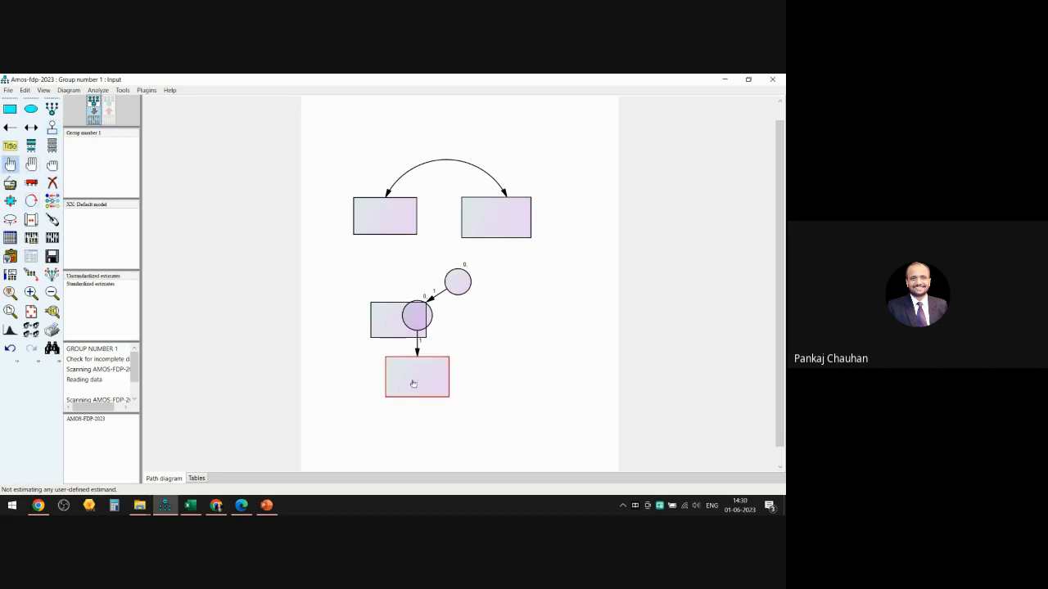
click(413, 384)
click(31, 201)
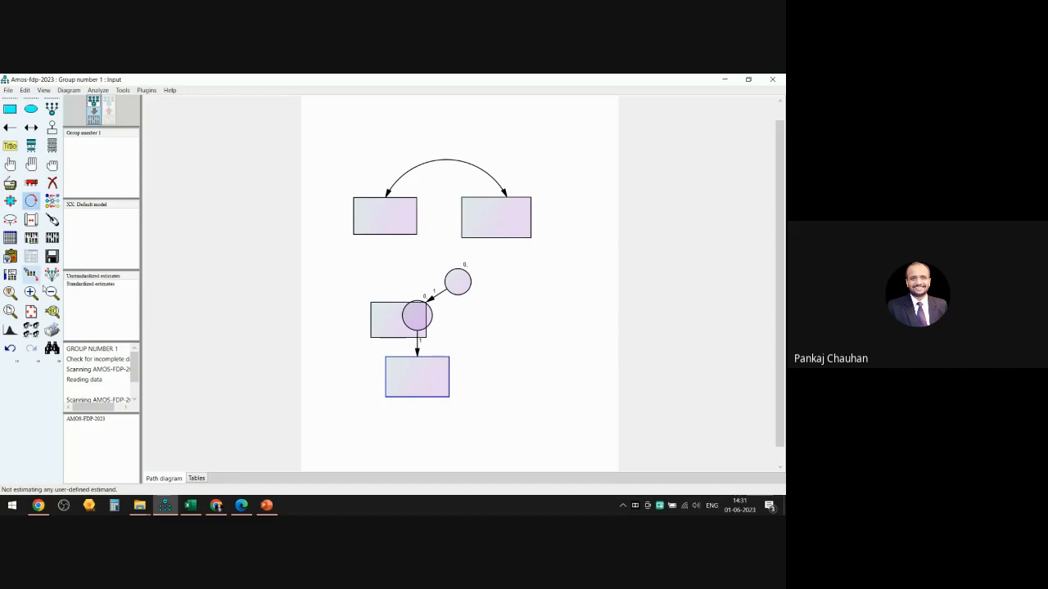
click(31, 183)
drag(416, 384, 418, 403)
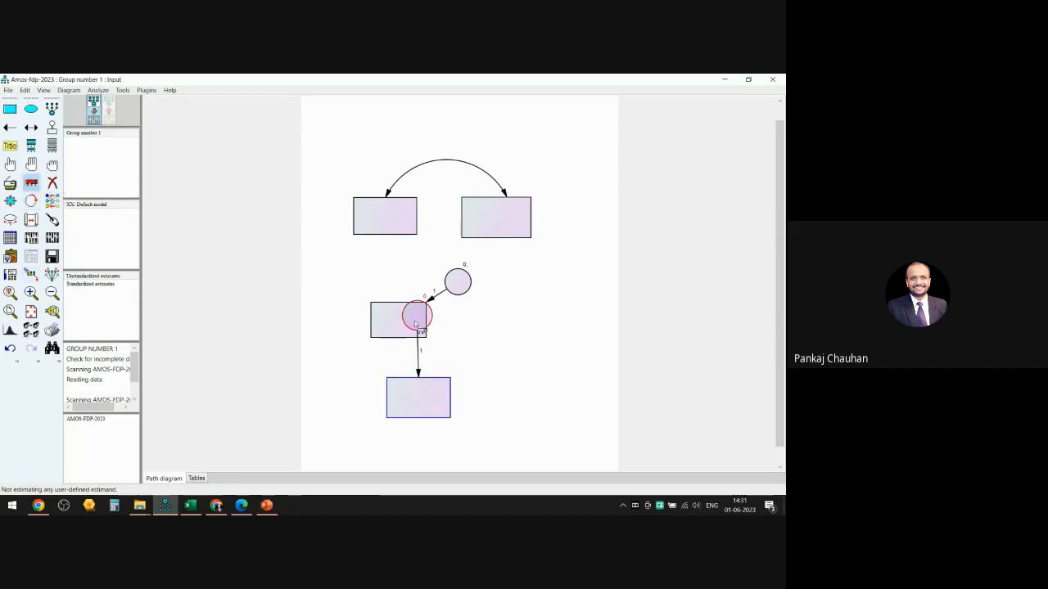
drag(416, 321, 464, 351)
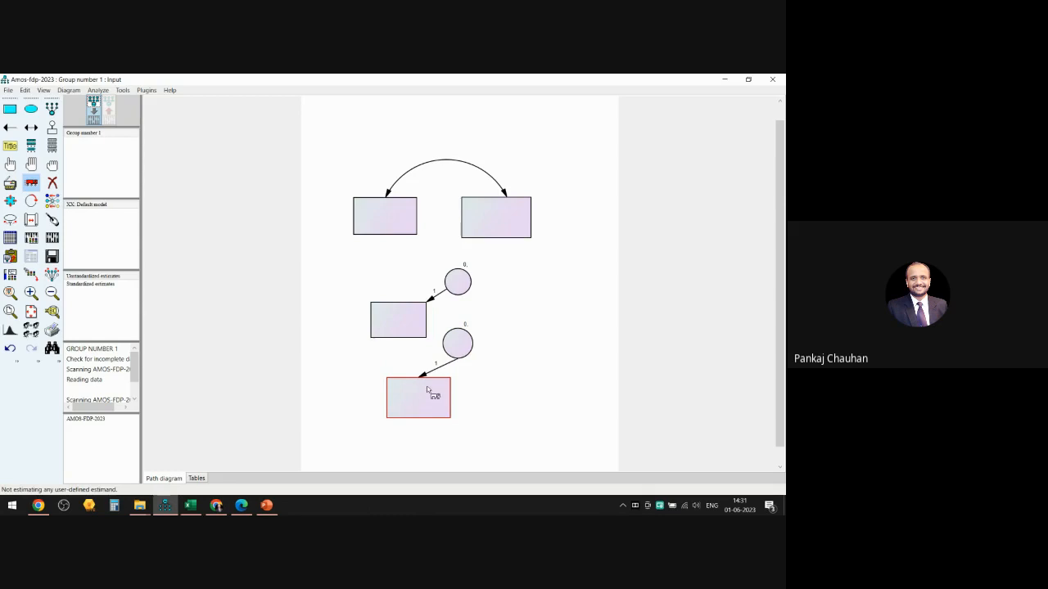
Erase the third and fourth rectangles together with their unique variables, keeping the covariance pair above
click(52, 183)
click(398, 320)
click(457, 282)
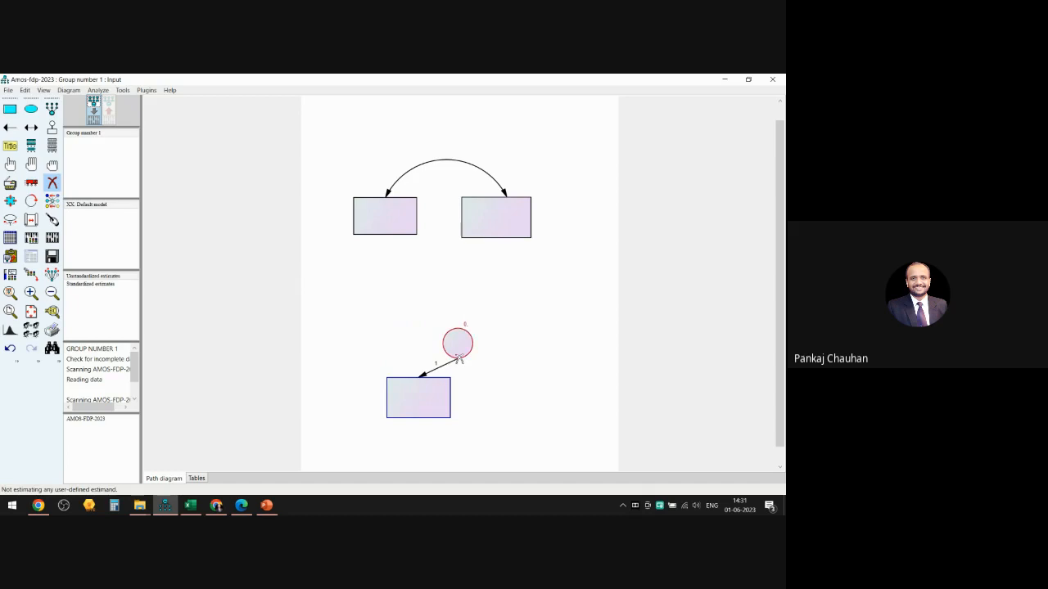
click(459, 359)
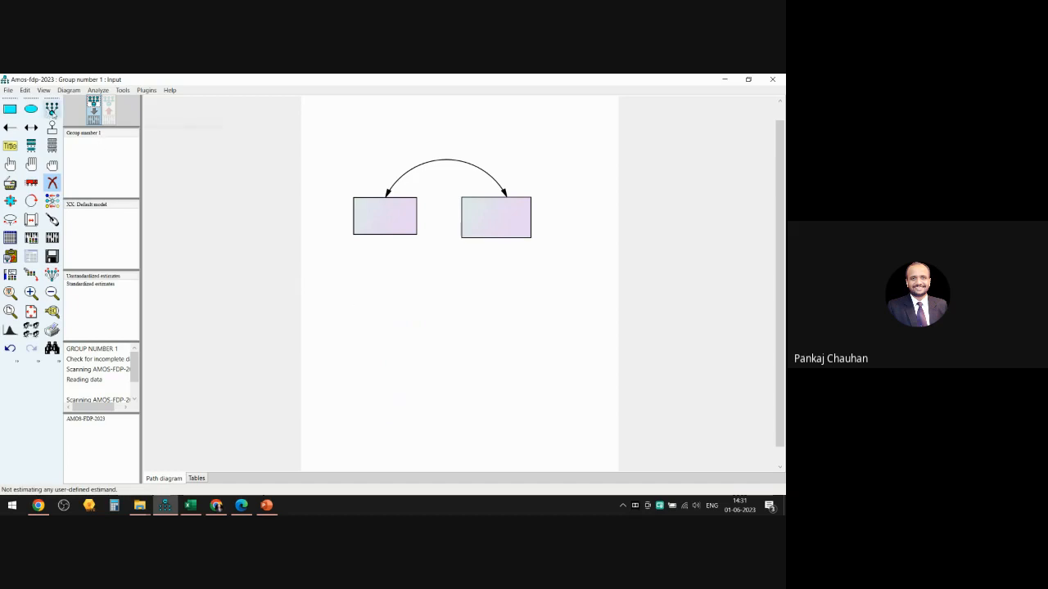
Draw a small latent variable below the covariance pair and add five indicators with their unique variables
click(51, 109)
click(406, 351)
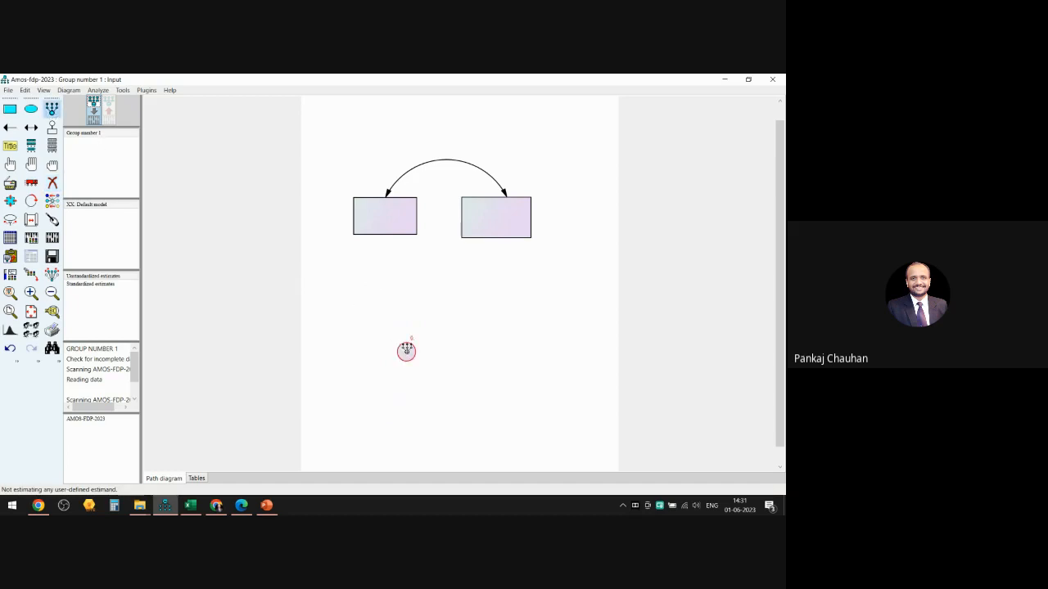
click(406, 351)
click(406, 350)
click(406, 351)
click(406, 350)
click(406, 351)
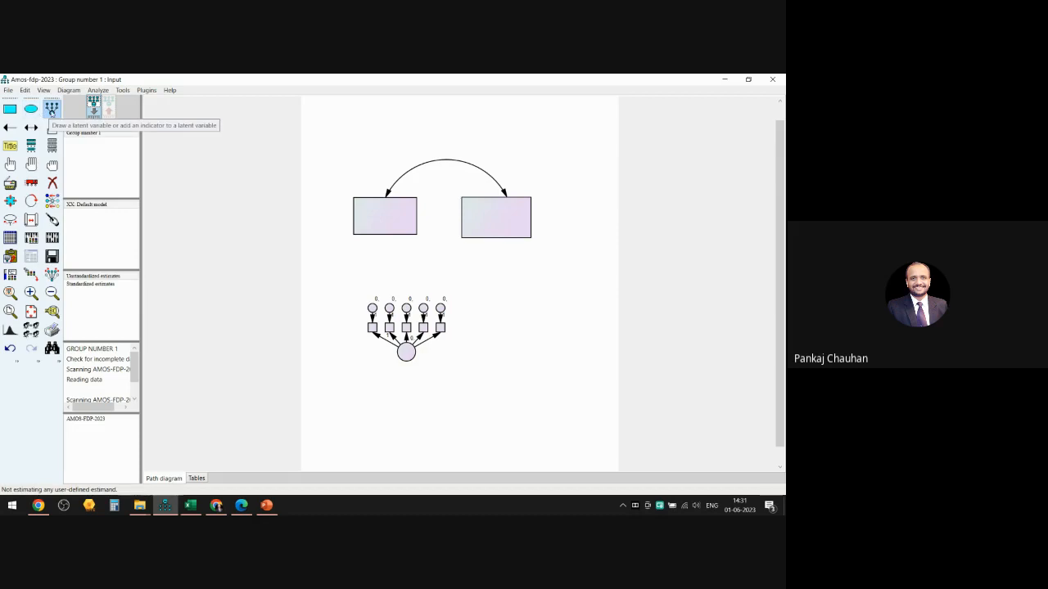
Add the figure caption "Figure-1" to the page below the diagram
click(10, 147)
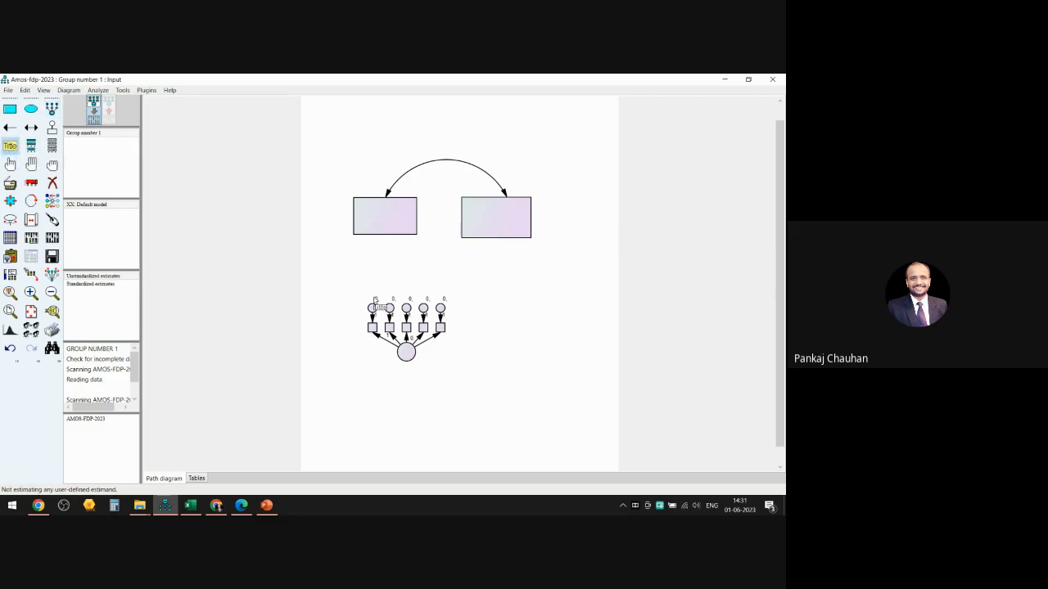
click(374, 387)
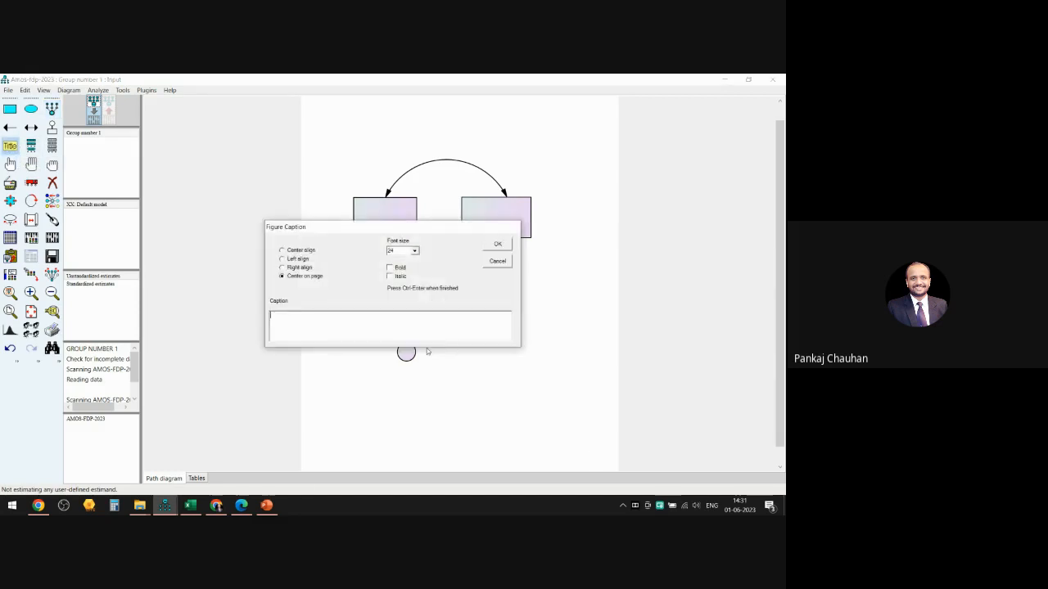
text(Figure-1)
key(ctrl+Return)
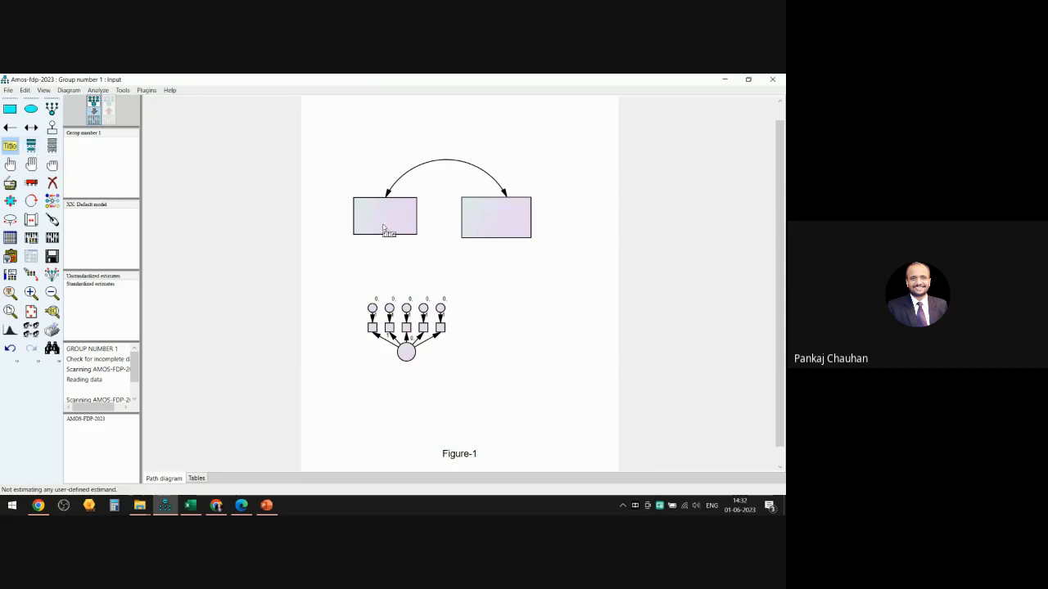
View the list of variables in the model, and briefly check the Google Meet call before returning to Amos
click(30, 145)
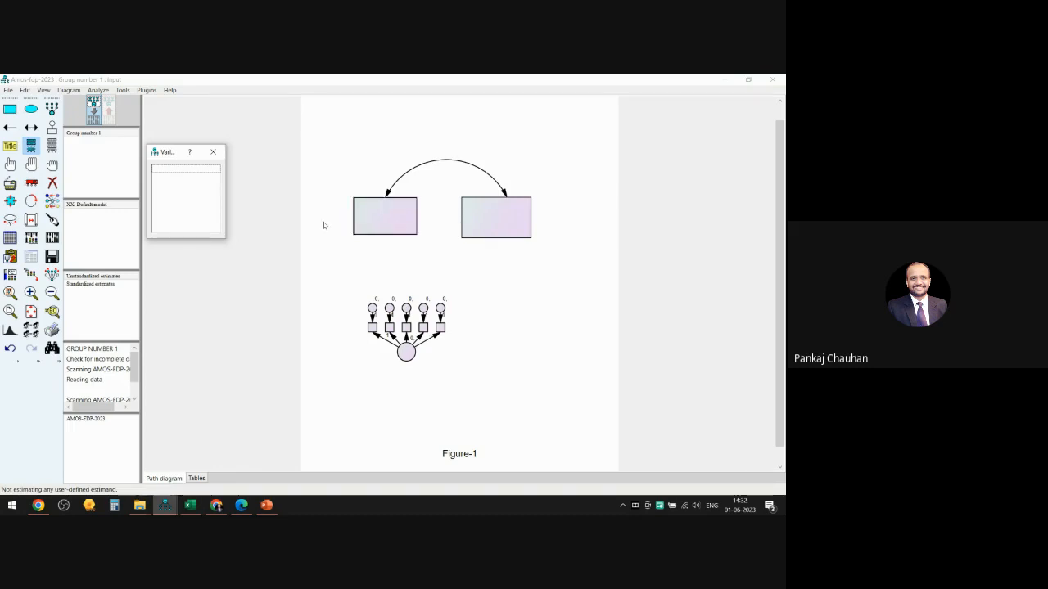
click(213, 152)
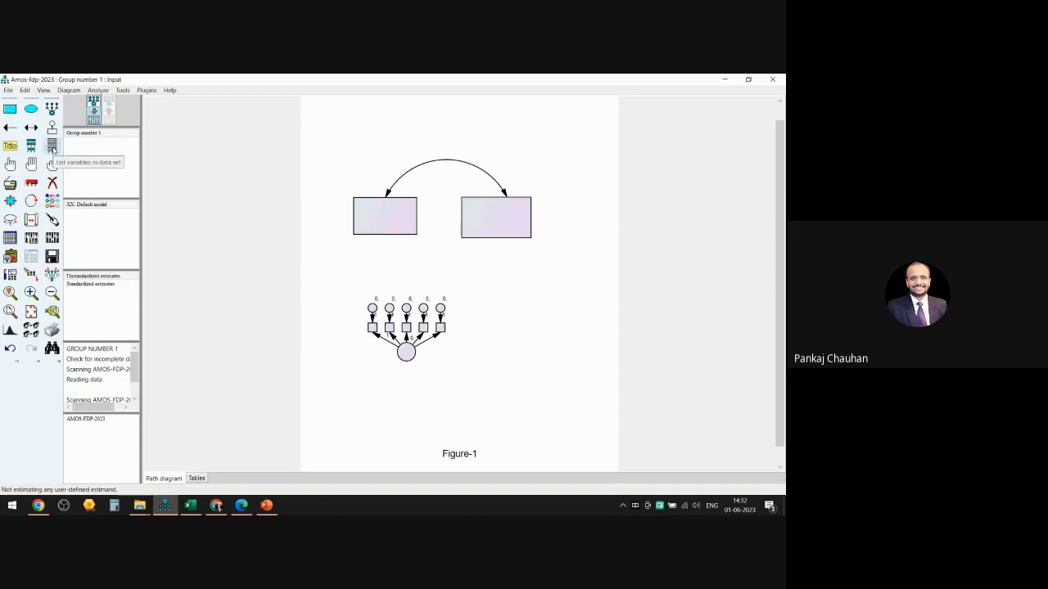
click(216, 505)
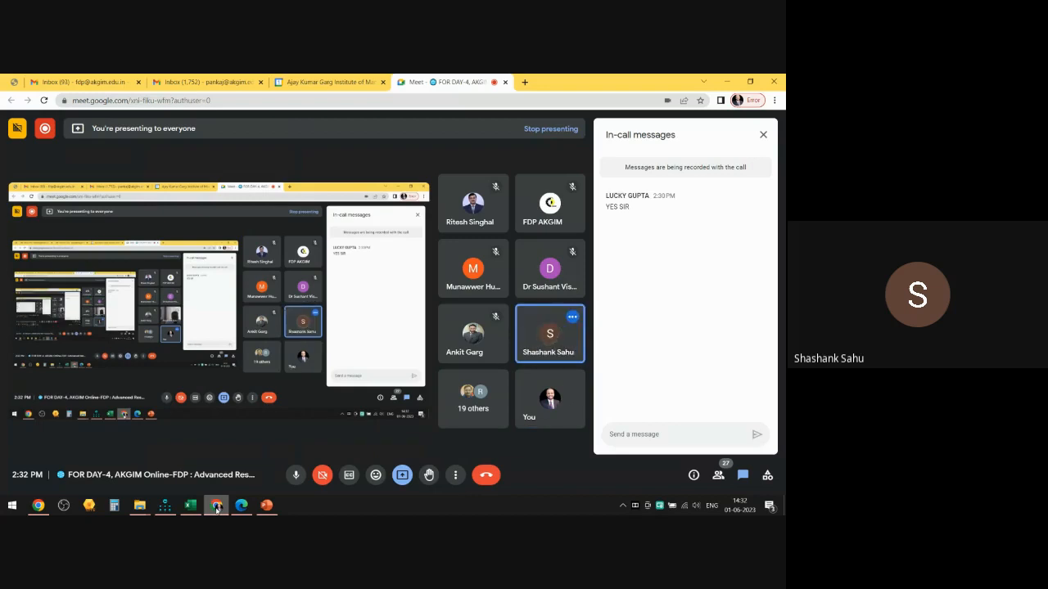
click(217, 508)
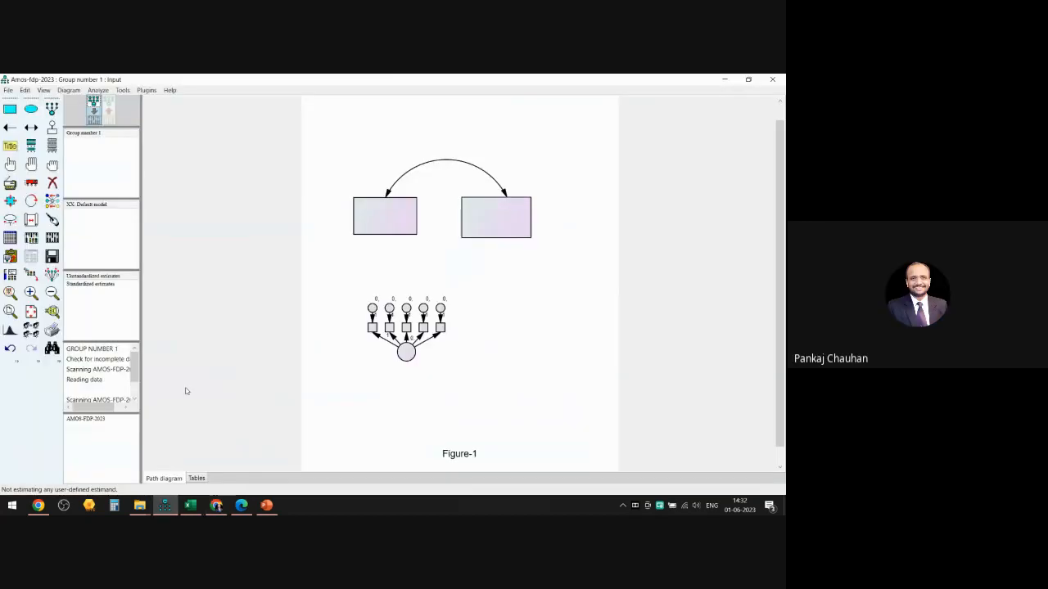
Erase the whole diagram: both covariance rectangles, the latent variable, its indicators and unique variables, and the Figure-1 caption
click(53, 182)
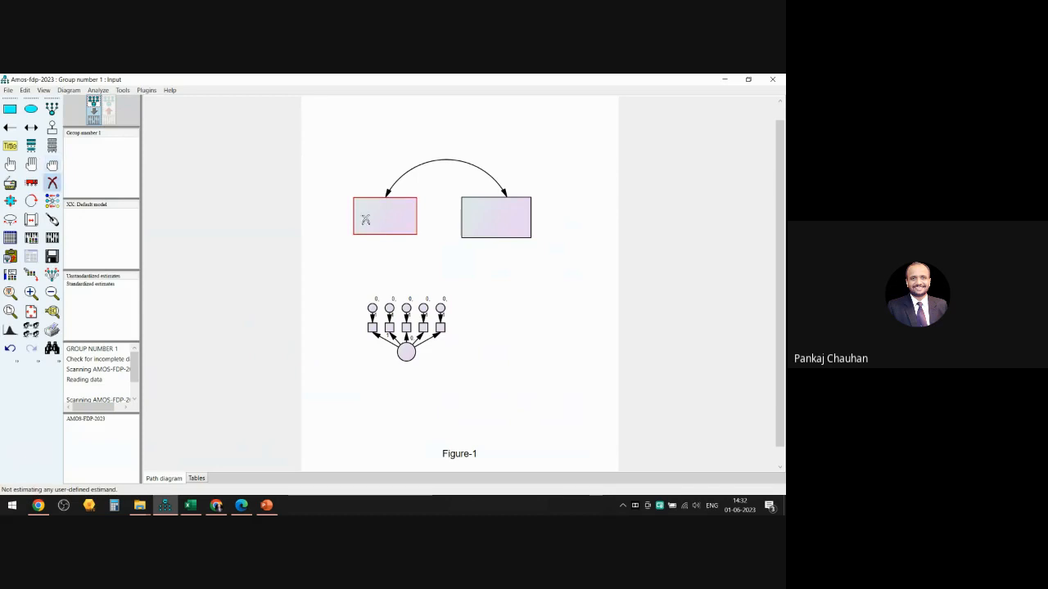
click(366, 220)
click(406, 351)
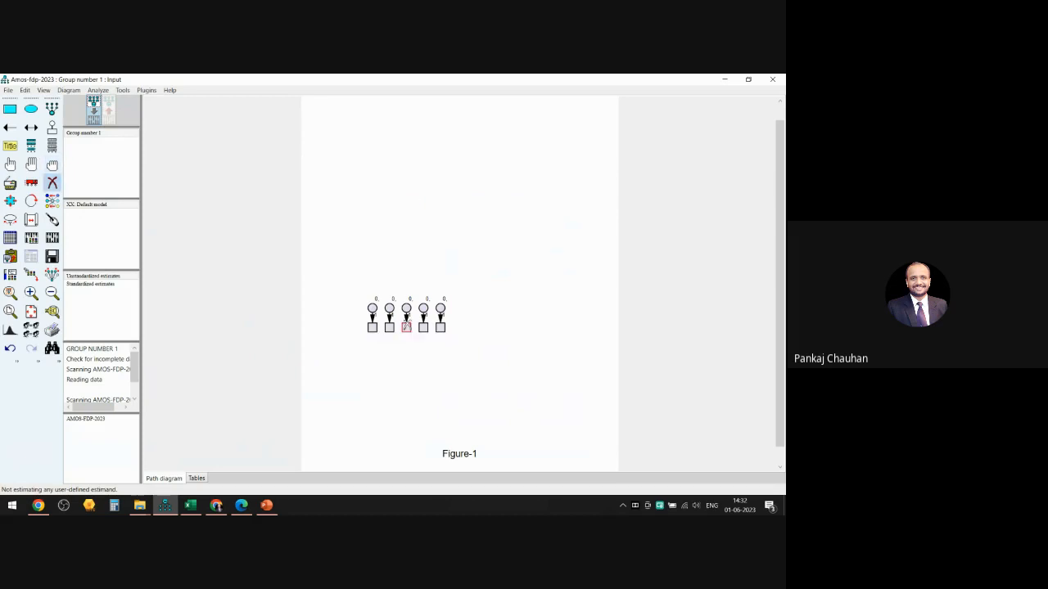
click(406, 328)
click(423, 328)
click(441, 327)
click(440, 309)
click(423, 308)
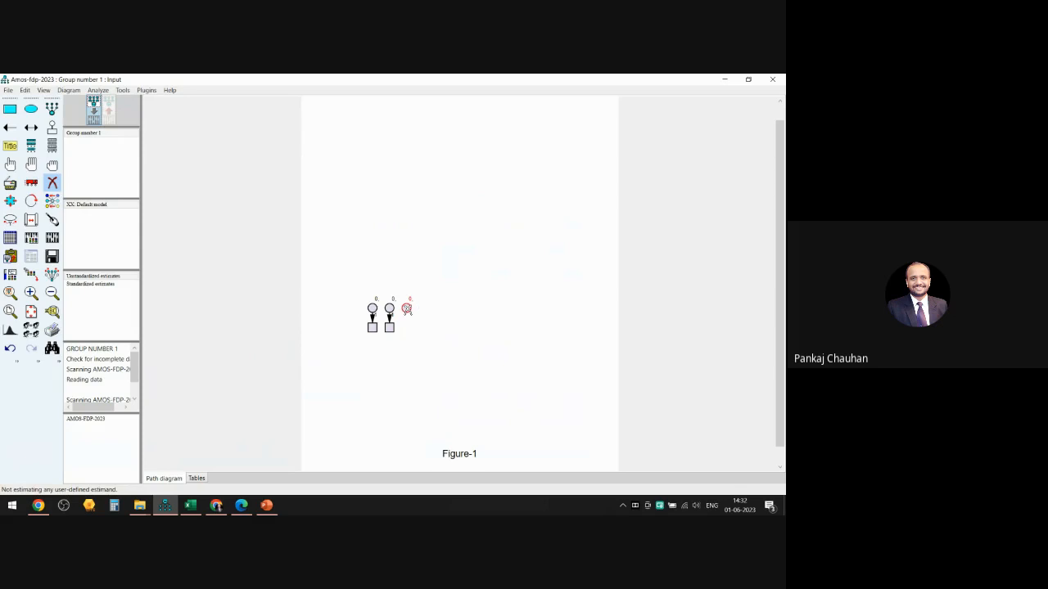
click(407, 309)
click(389, 309)
click(390, 328)
click(372, 309)
click(373, 328)
click(374, 328)
click(459, 453)
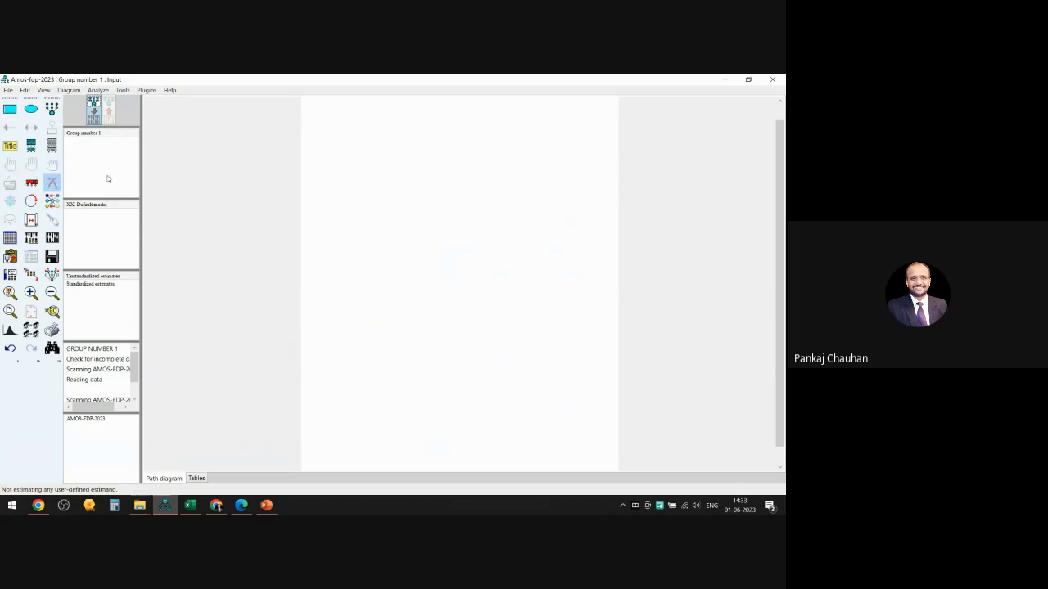
Attach the SPSS data file AMOS-FDP-2023 from the Sample-1 folder to Group number 1 and list the dataset's variables
click(11, 239)
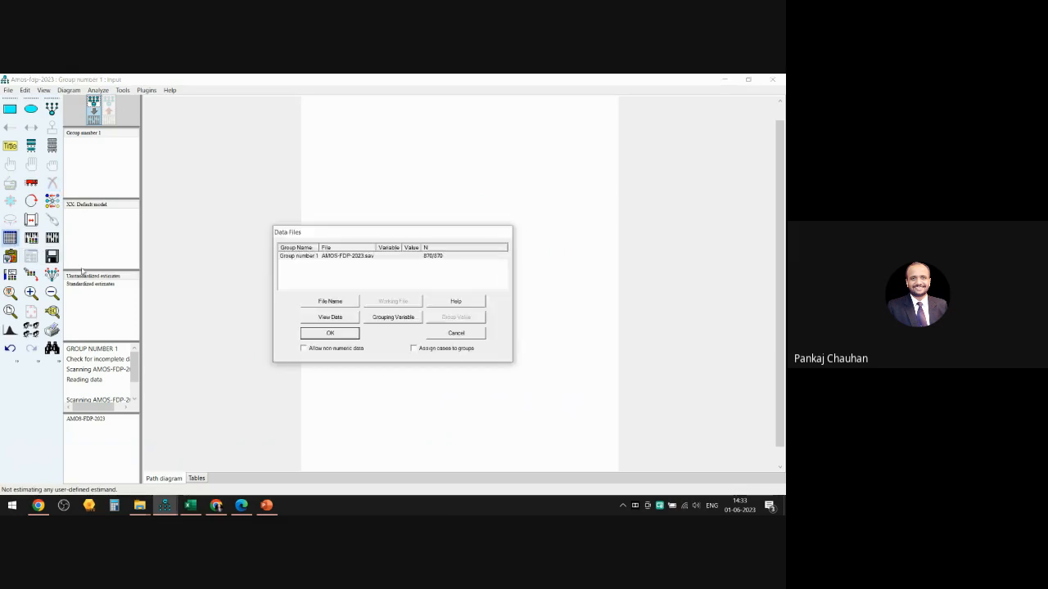
click(336, 302)
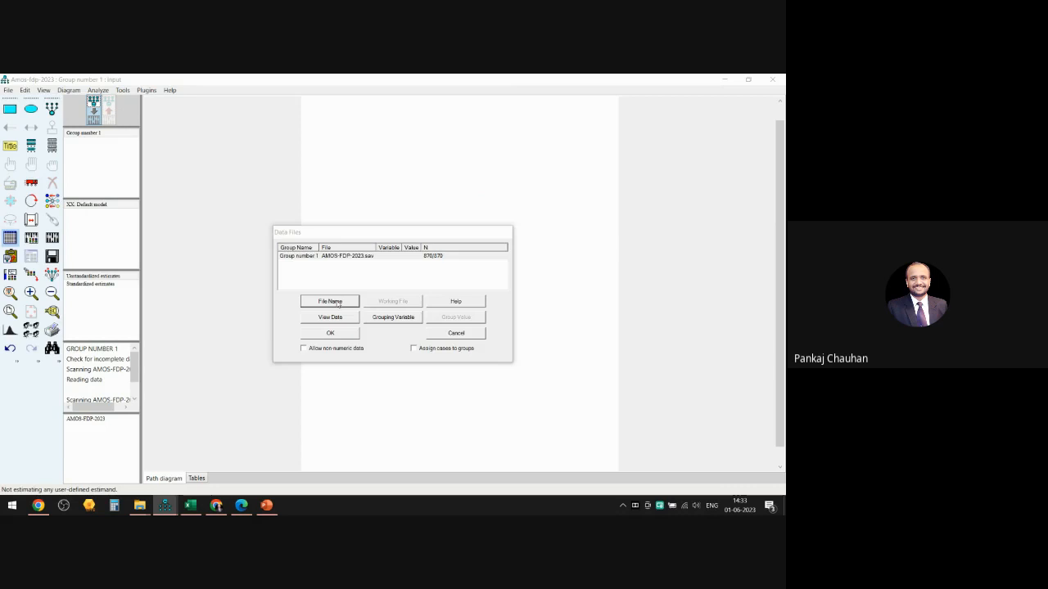
click(338, 303)
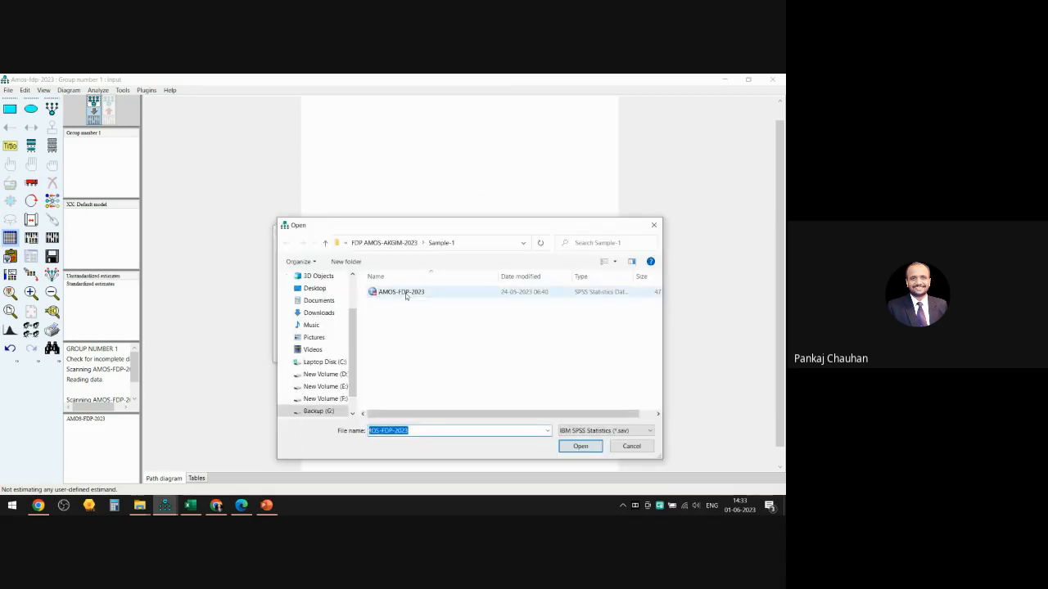
click(405, 293)
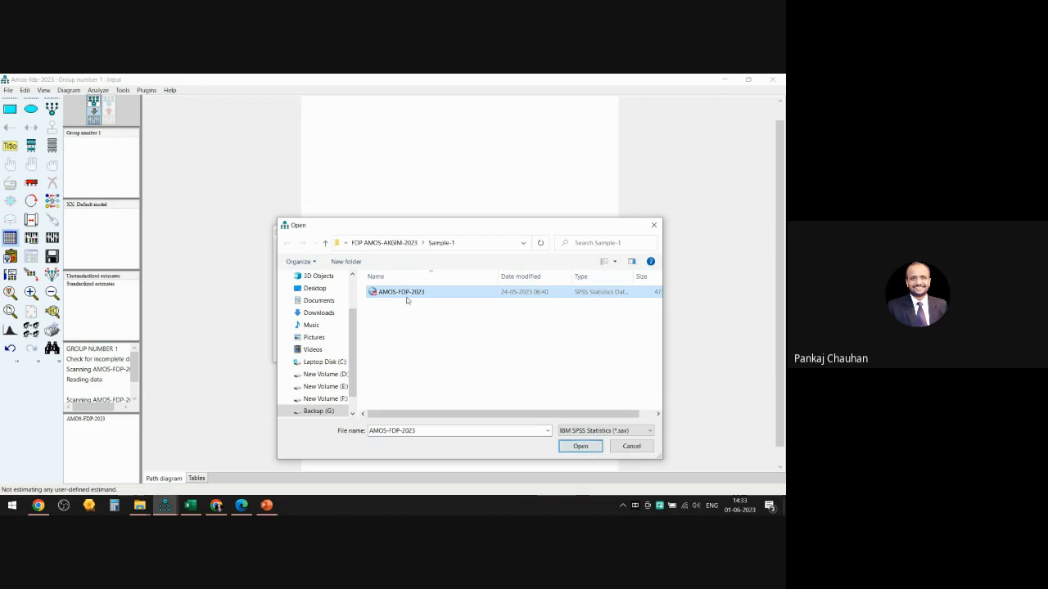
click(578, 447)
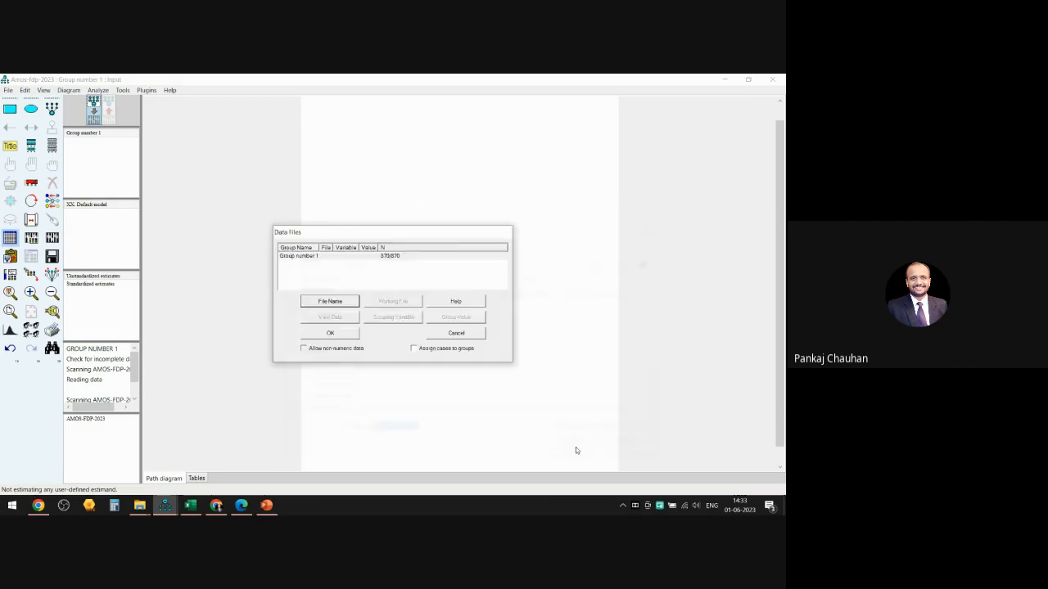
click(332, 334)
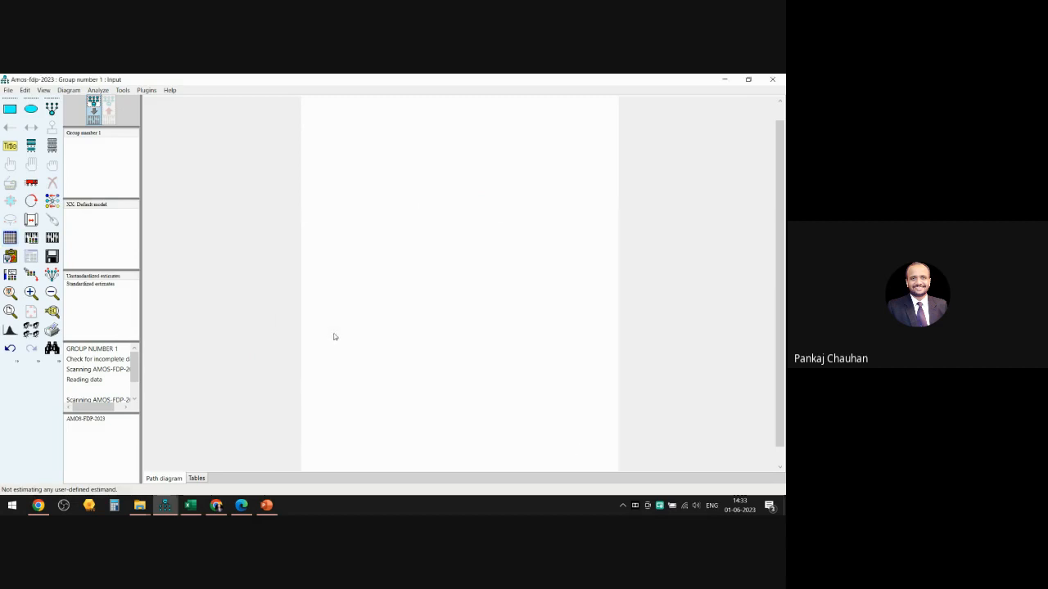
click(50, 147)
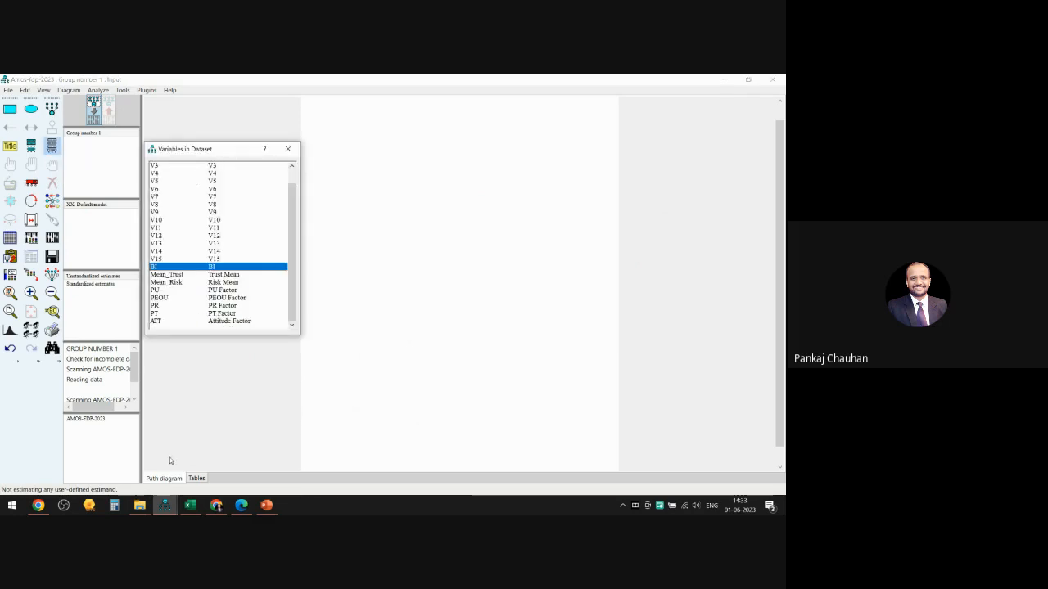
Open the AMOS-FDP-2023 data file from the Sample-1 folder in SPSS and examine its variable definitions, starting at V1
click(148, 508)
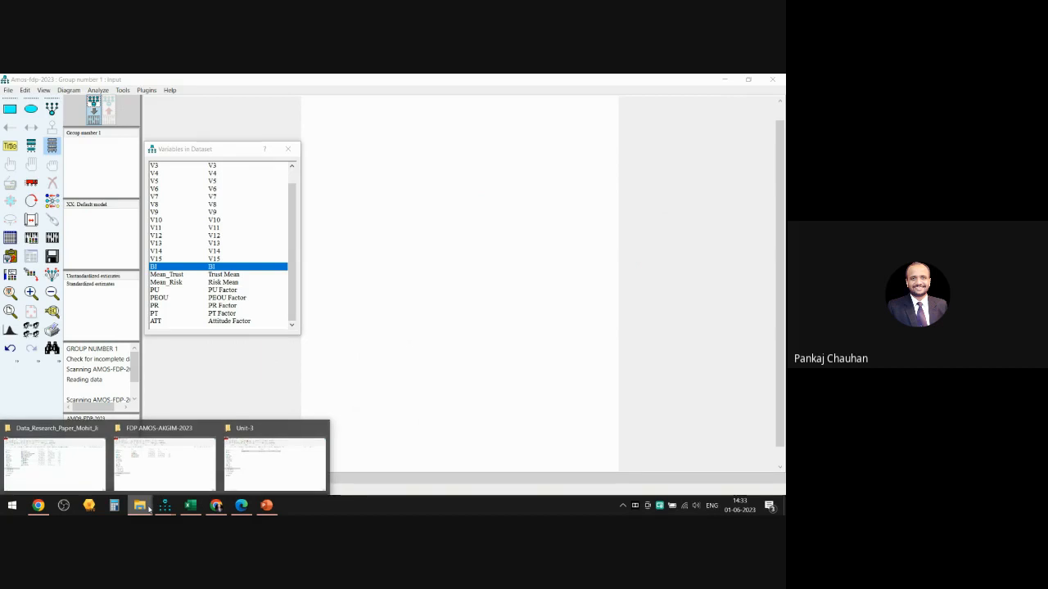
click(164, 471)
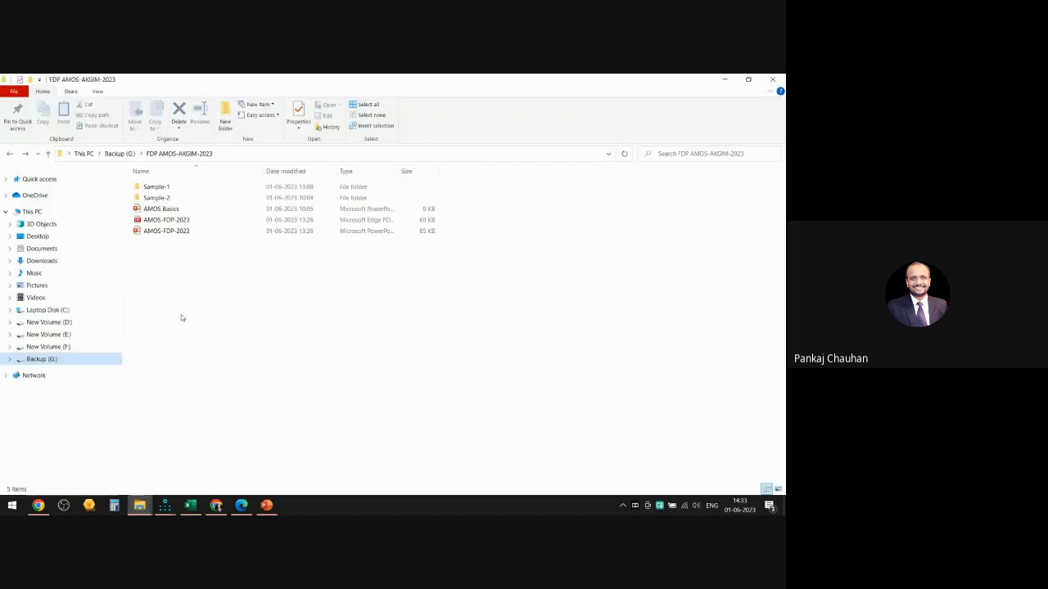
click(162, 191)
double_click(161, 191)
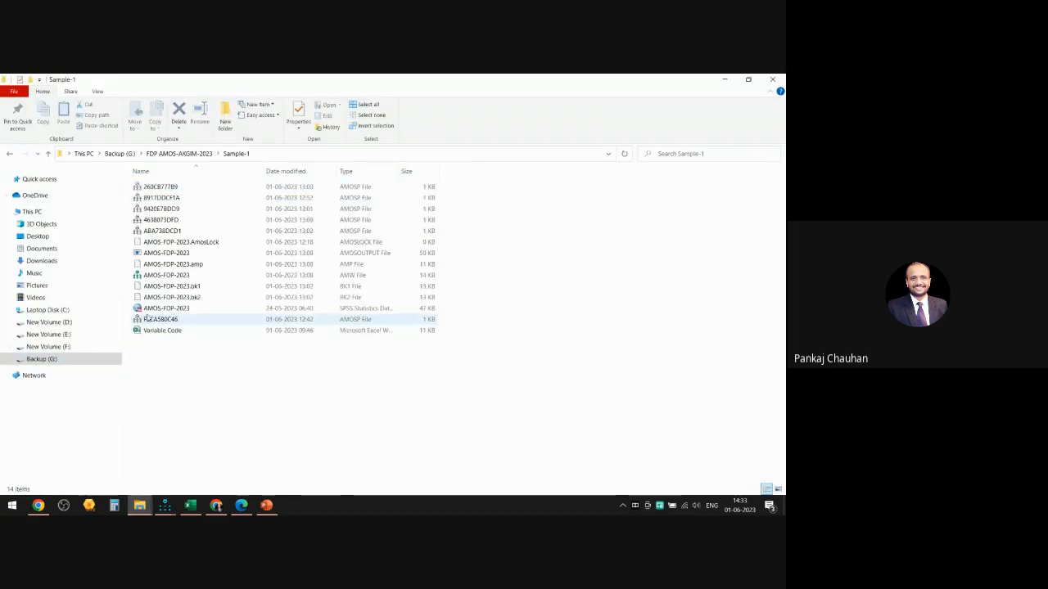
click(151, 309)
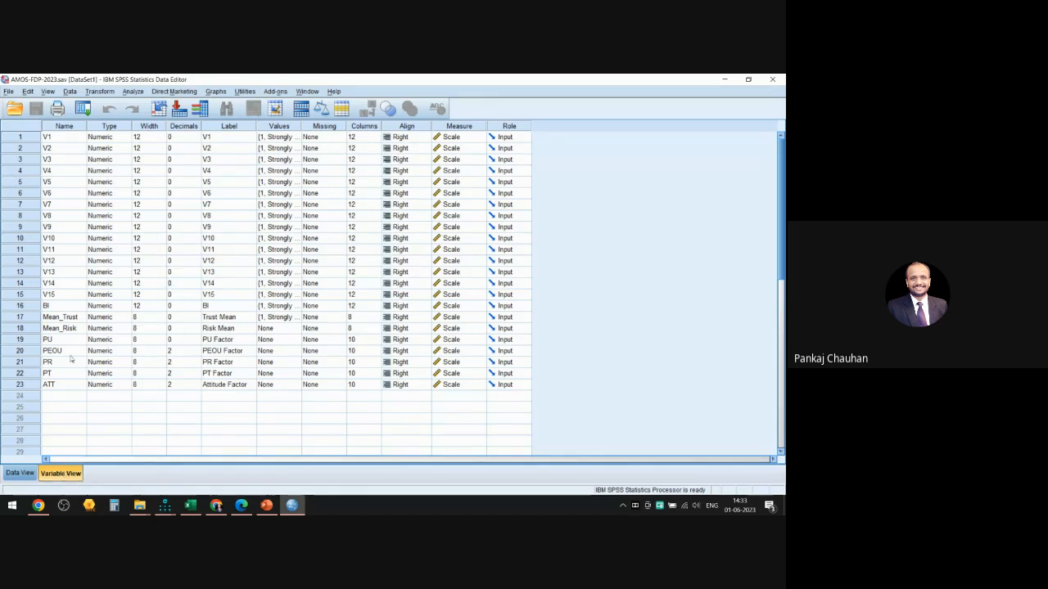
click(72, 140)
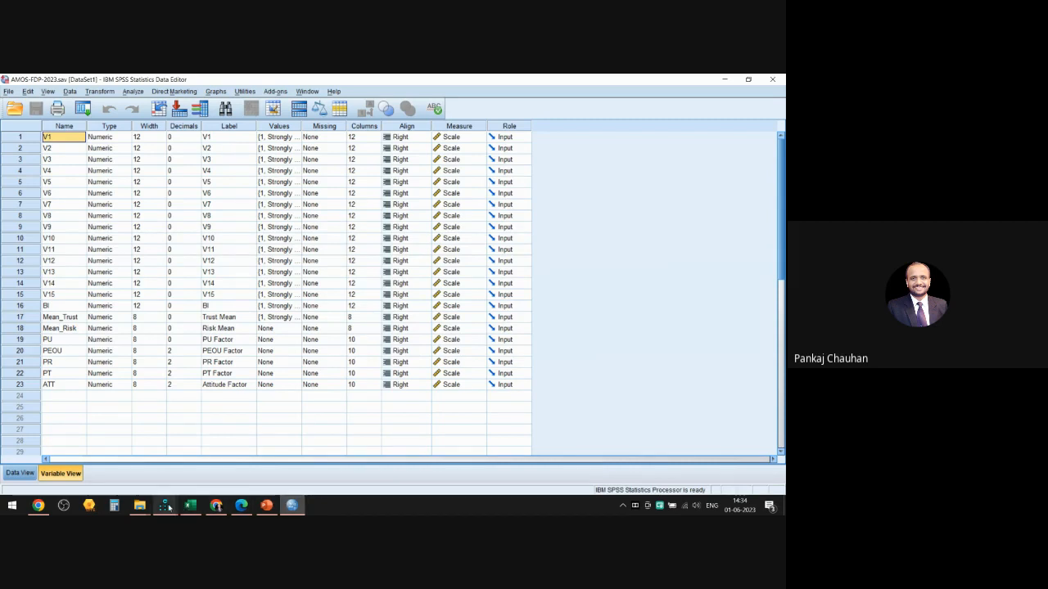
Compare the Amos dataset variable list with the SPSS variable definitions, and switch to the Variable Code workbook in Excel
mouse_move(165, 506)
click(220, 473)
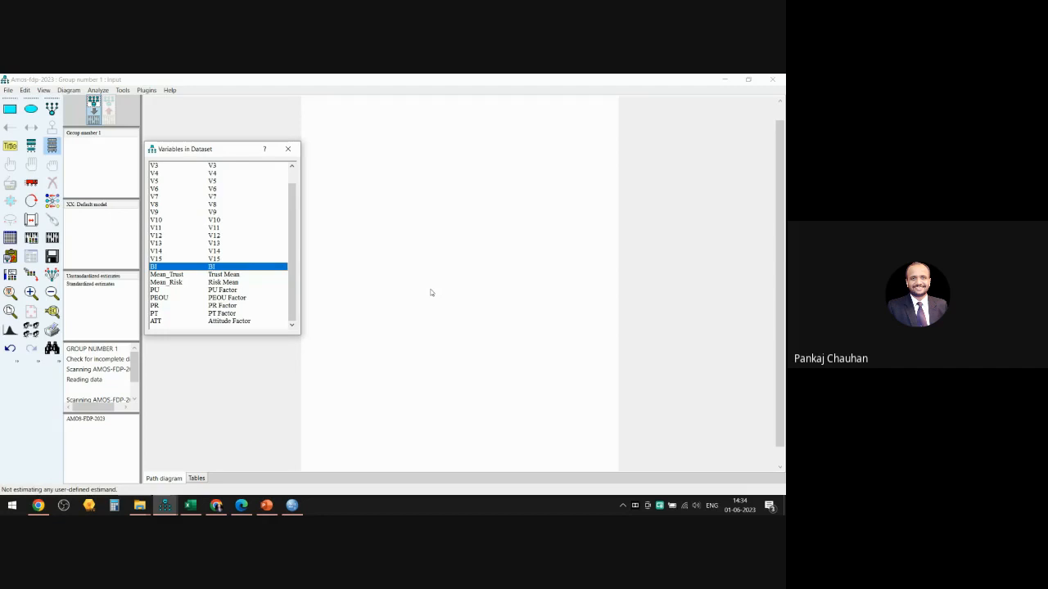
click(292, 506)
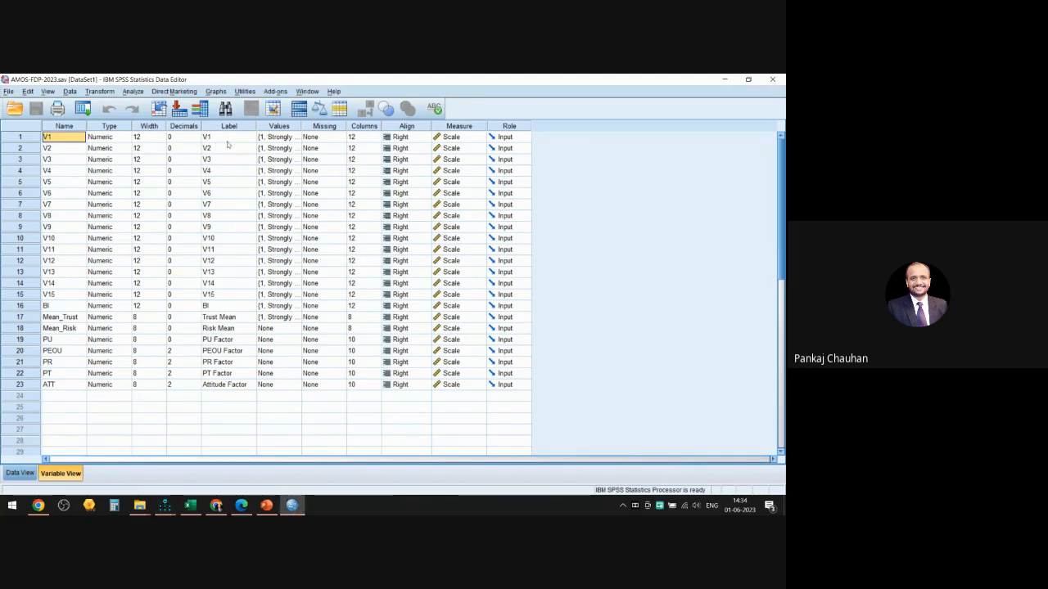
click(191, 506)
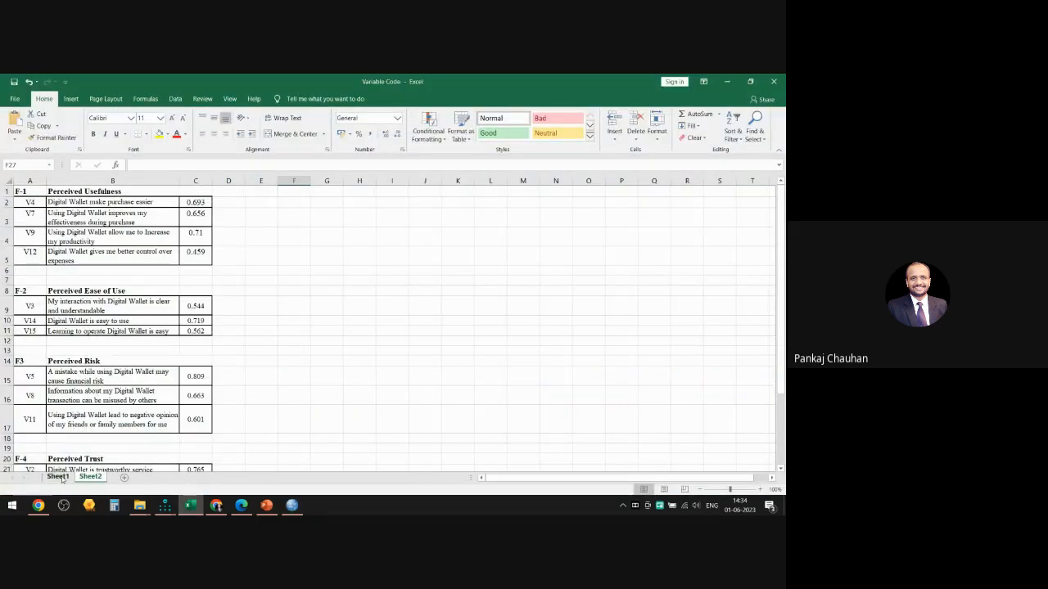
Examine the variable codes V1 to DV and their statements on Sheet1, comparing them with the variable definitions in SPSS
click(59, 478)
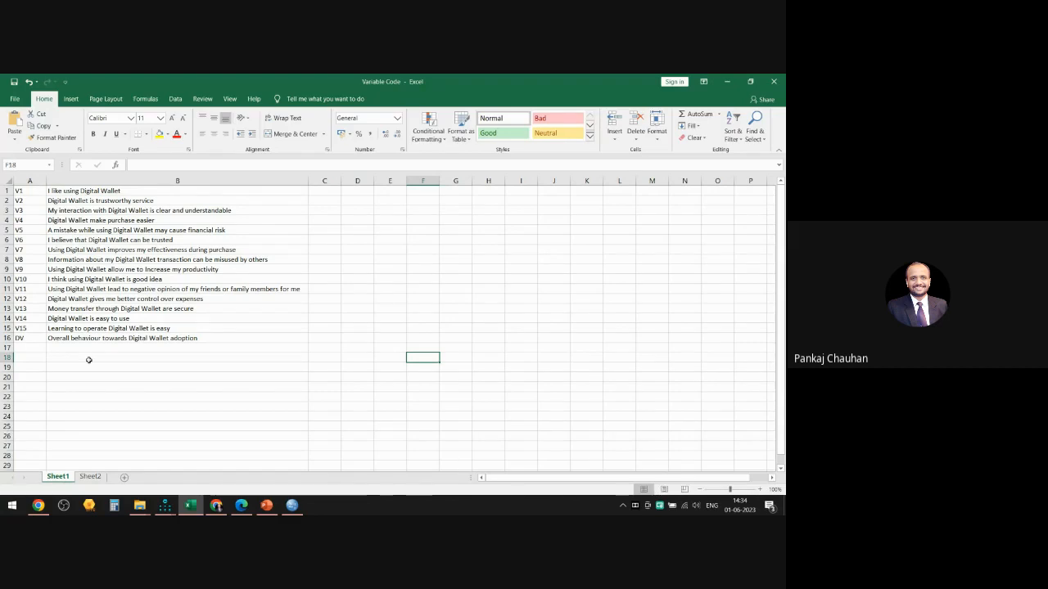
ctrl+scroll(86, 354, up, 2)
ctrl+scroll(310, 348, up, 1)
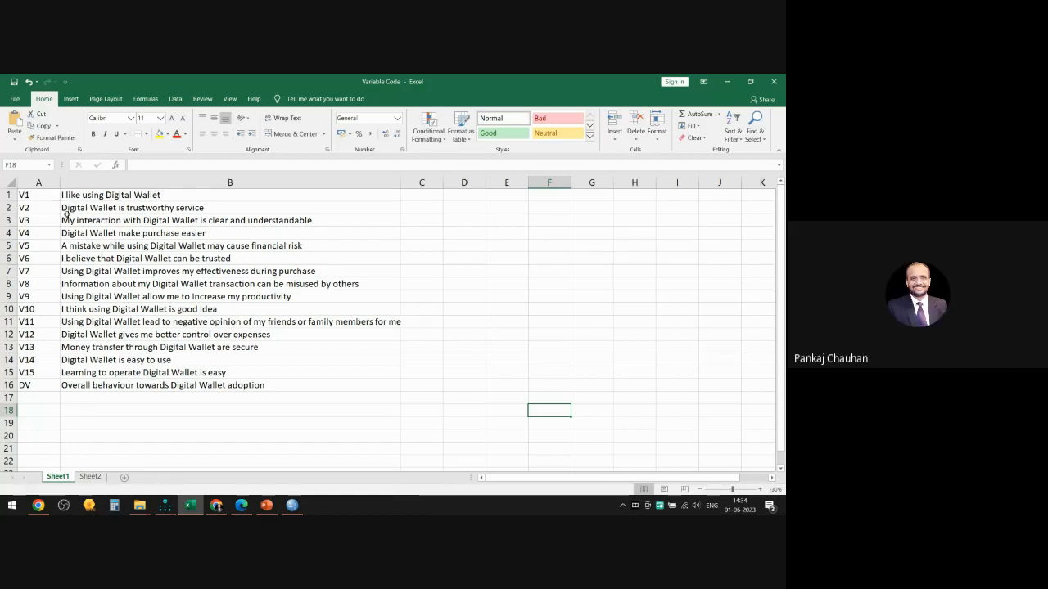
drag(43, 196, 47, 382)
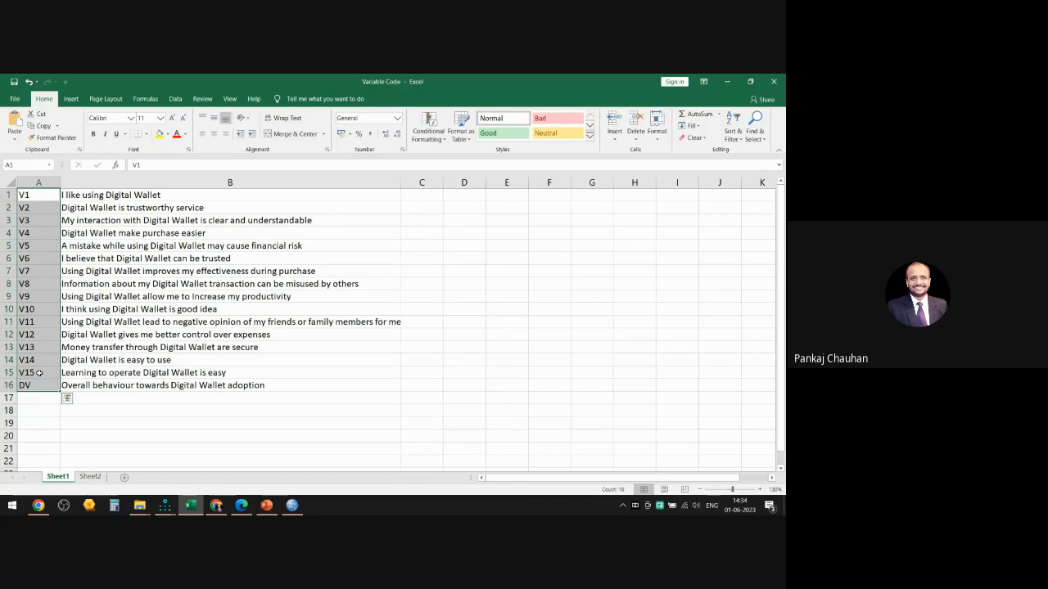
click(293, 507)
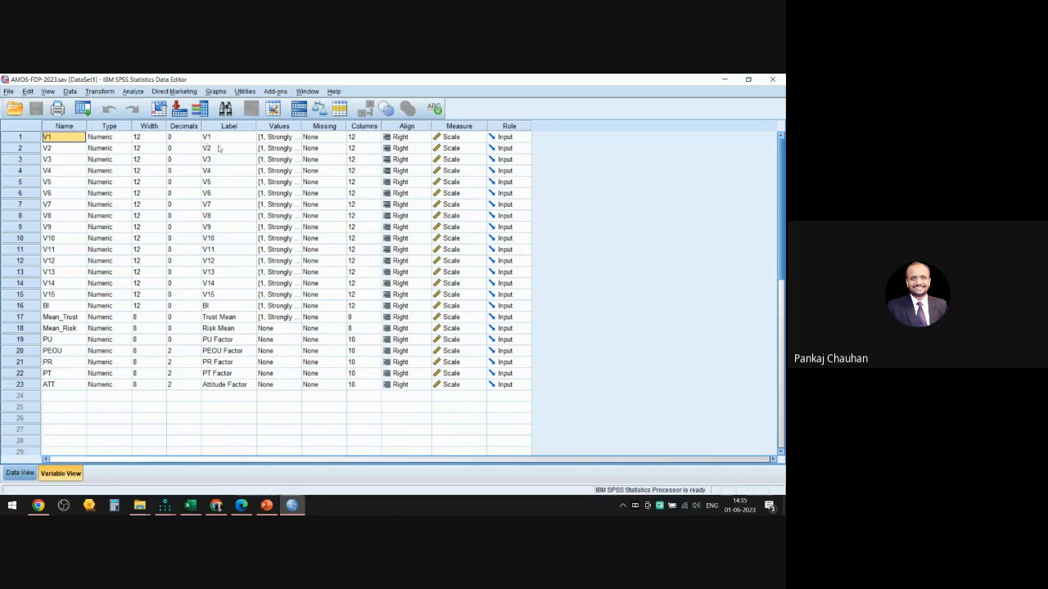
click(191, 506)
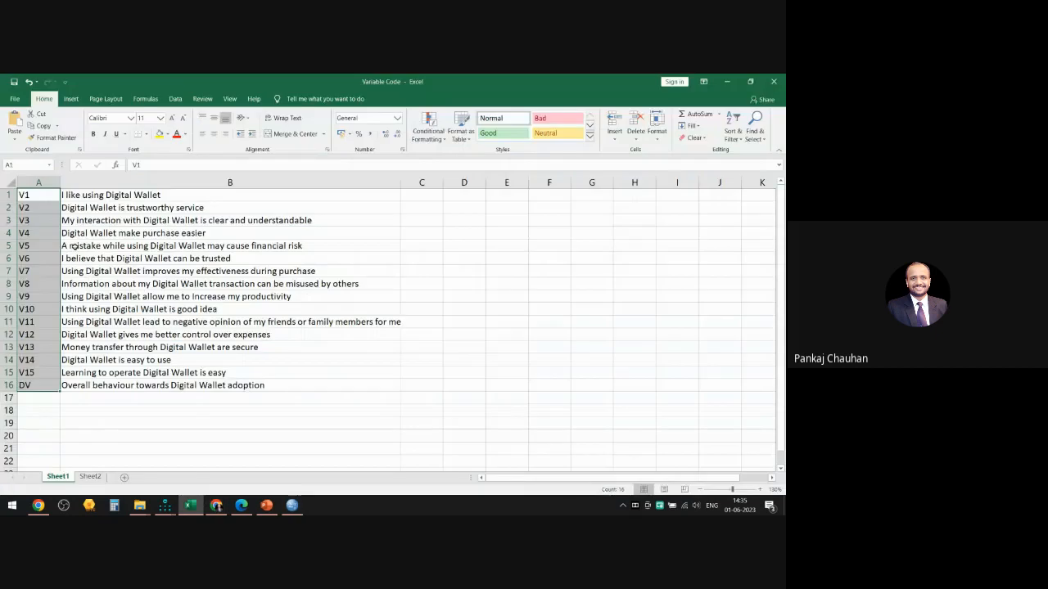
click(292, 505)
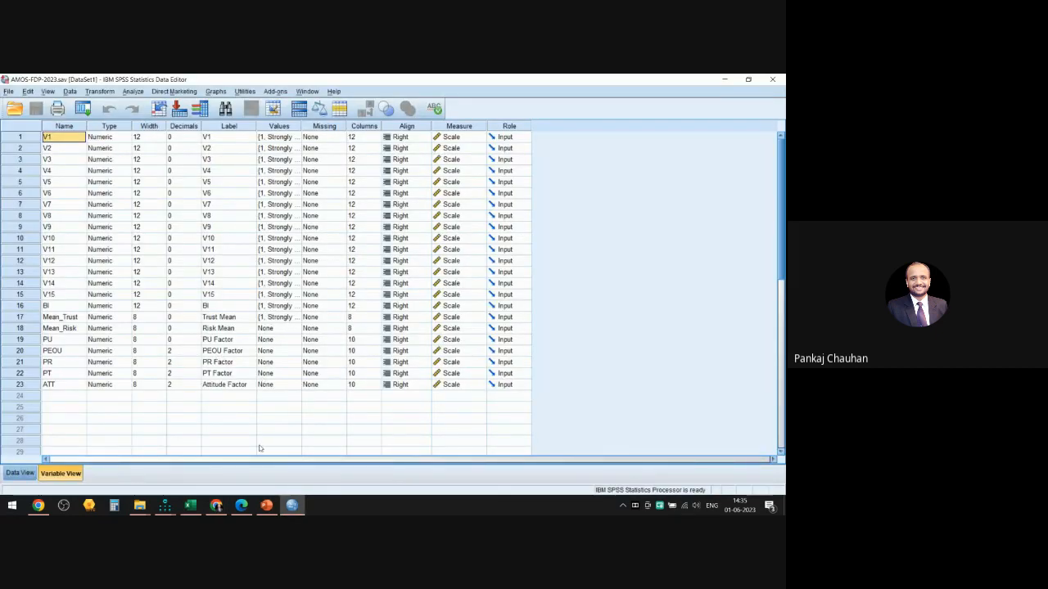
Switch back to the Amos-fdp-2023 diagram in Amos and close the Variables in Dataset list
mouse_move(164, 505)
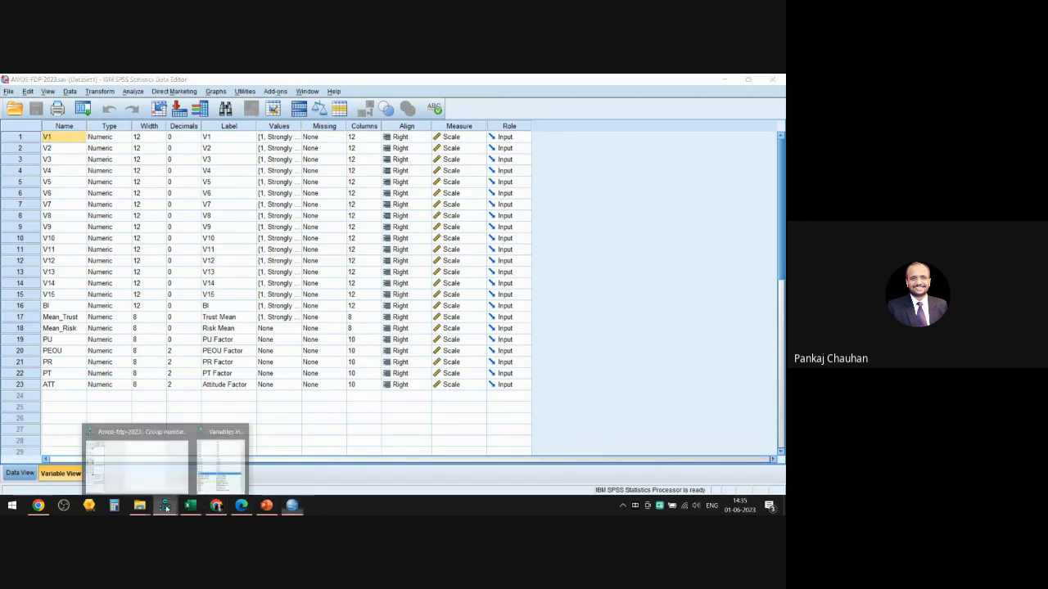
click(163, 470)
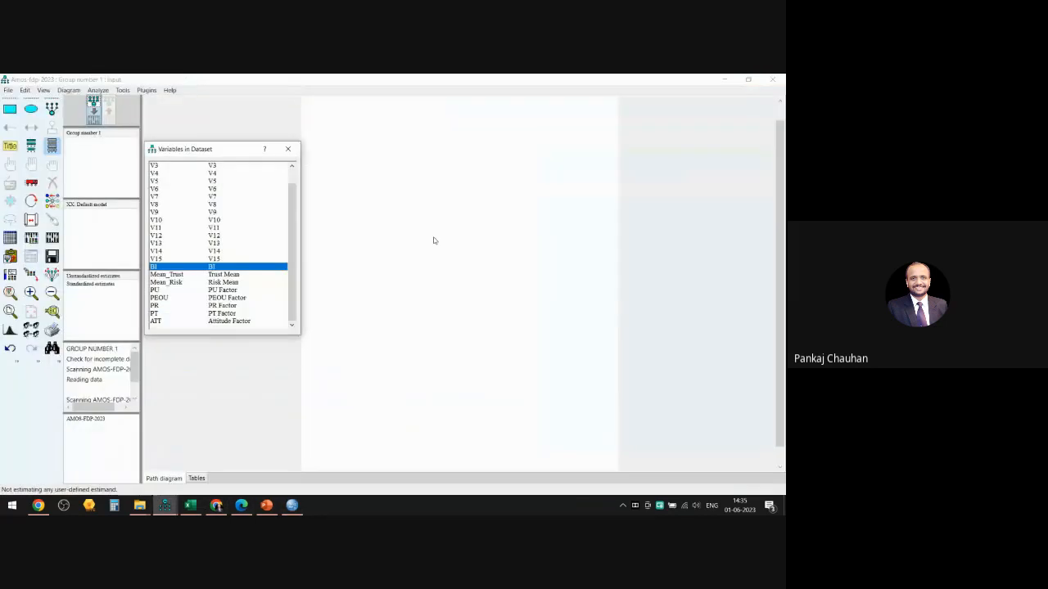
click(291, 149)
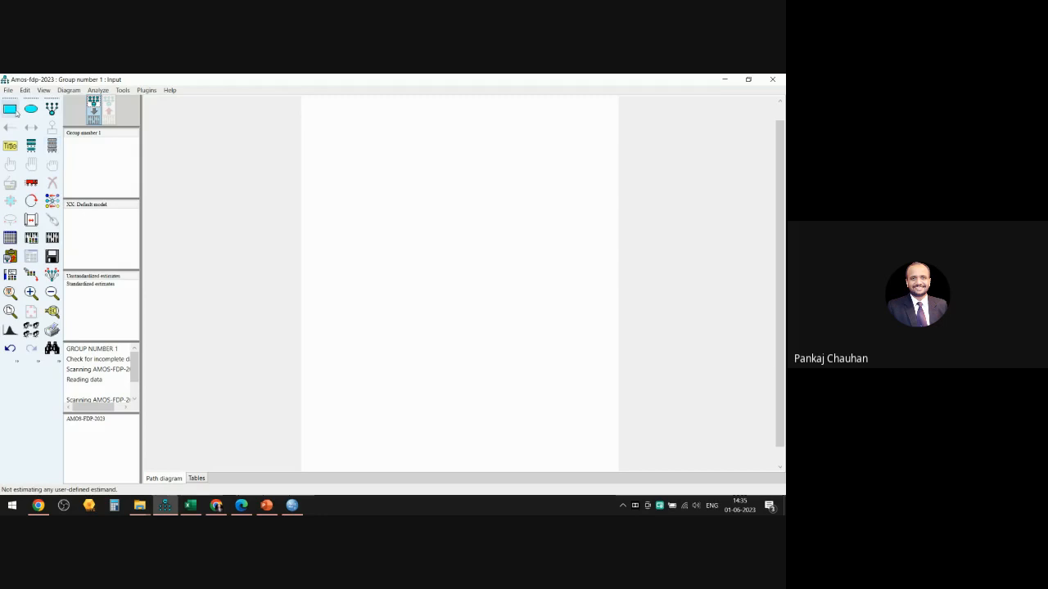
Draw an observed-variable rectangle in the upper part of the page and duplicate it twice to form a horizontal row
click(11, 110)
drag(357, 186, 410, 212)
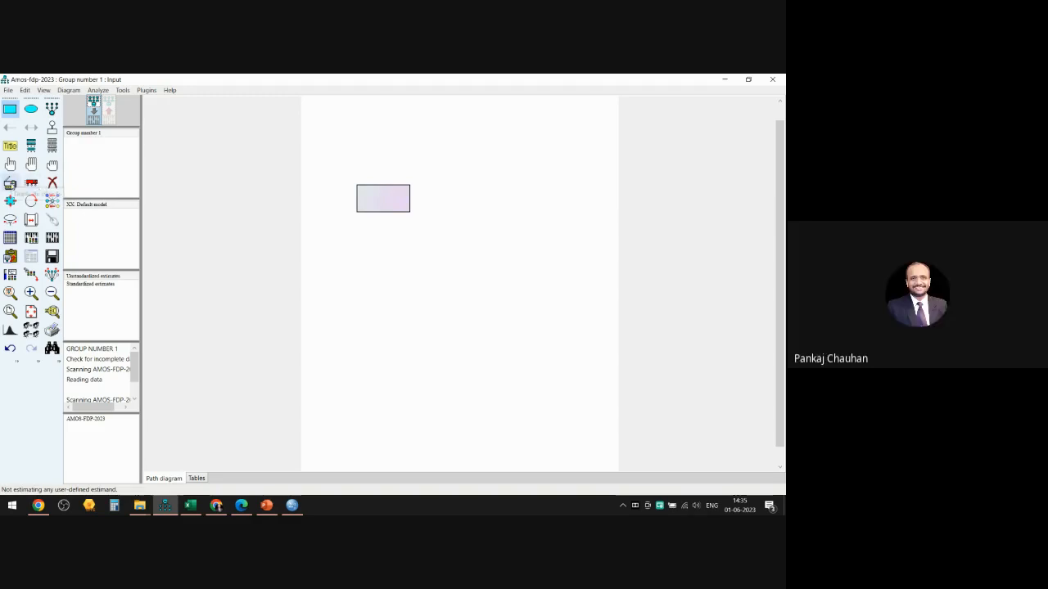
click(10, 185)
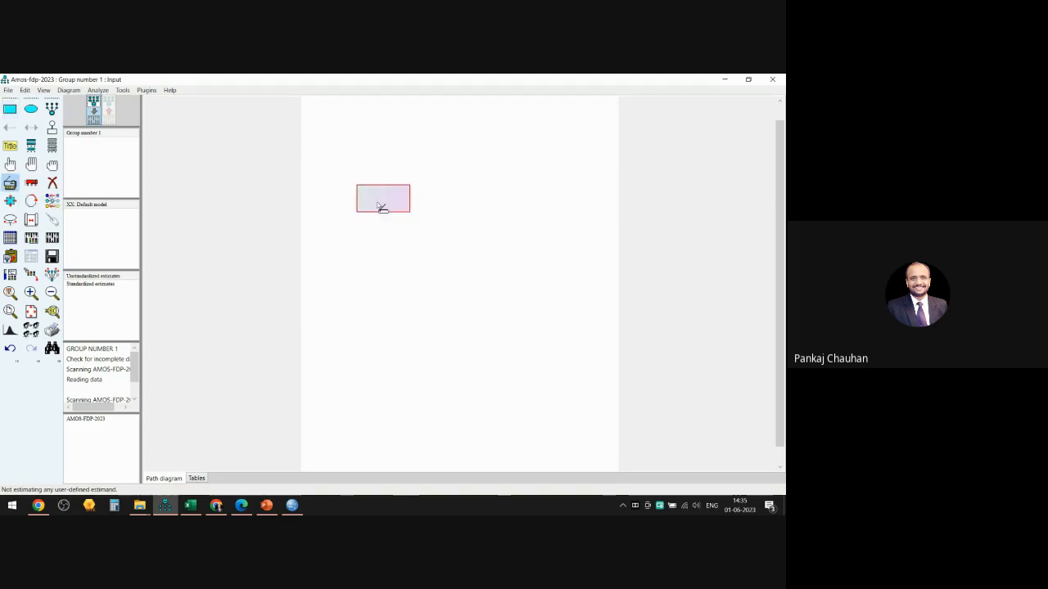
drag(381, 205, 467, 205)
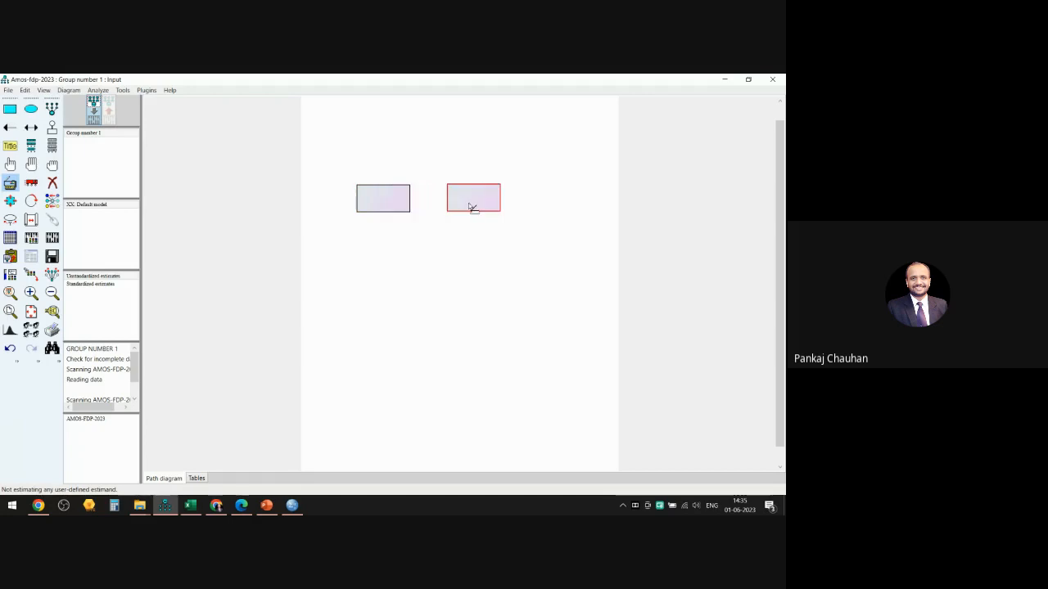
drag(483, 209, 560, 206)
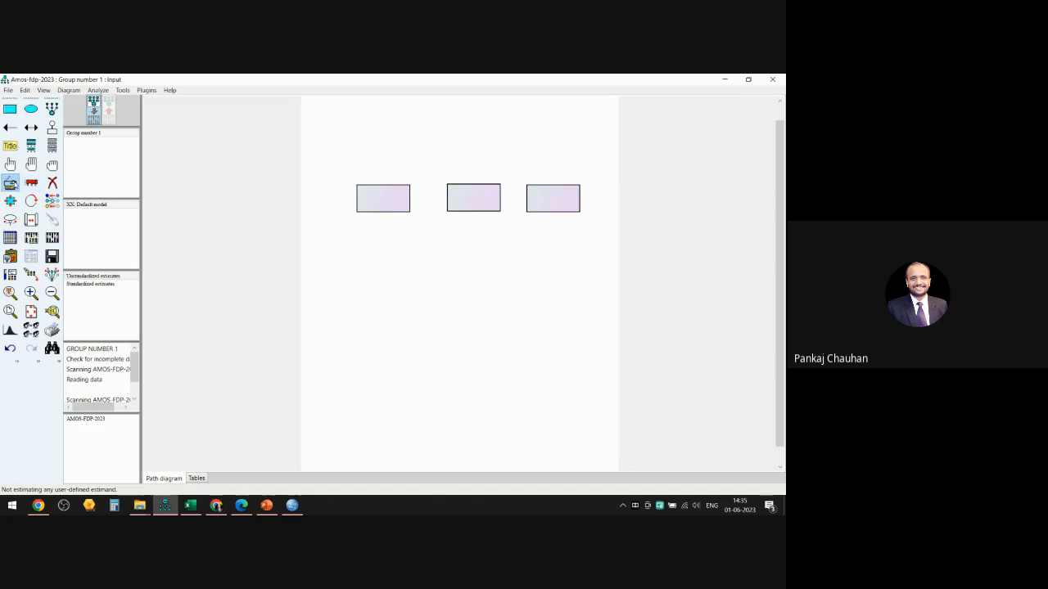
Move the middle rectangle slightly within the row and erase the third rectangle
click(31, 183)
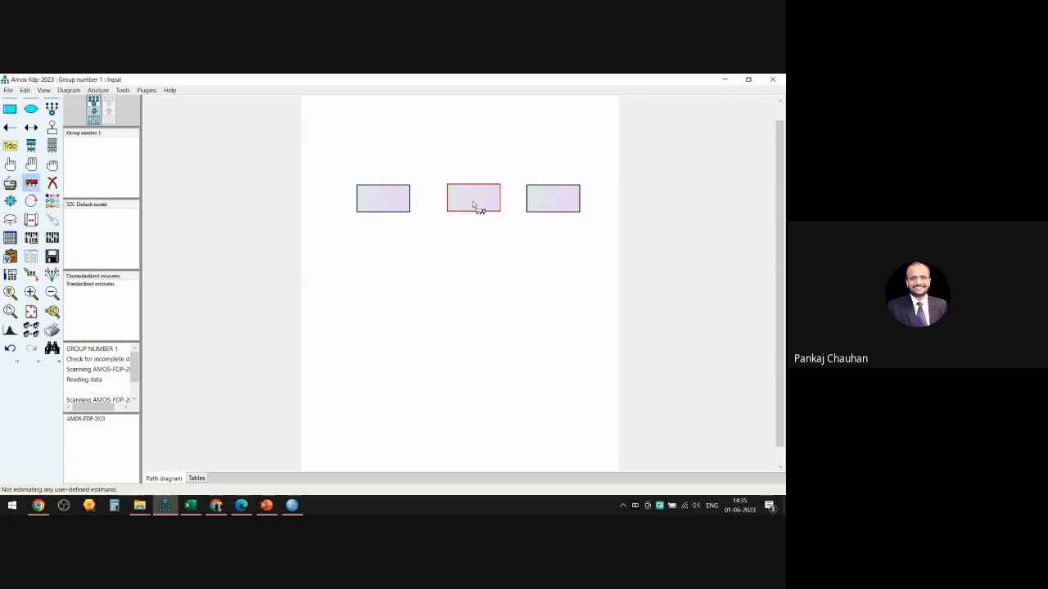
mouse_move(474, 205)
mouse_down()
mouse_move(381, 290)
mouse_move(391, 140)
mouse_move(473, 202)
mouse_up()
click(52, 184)
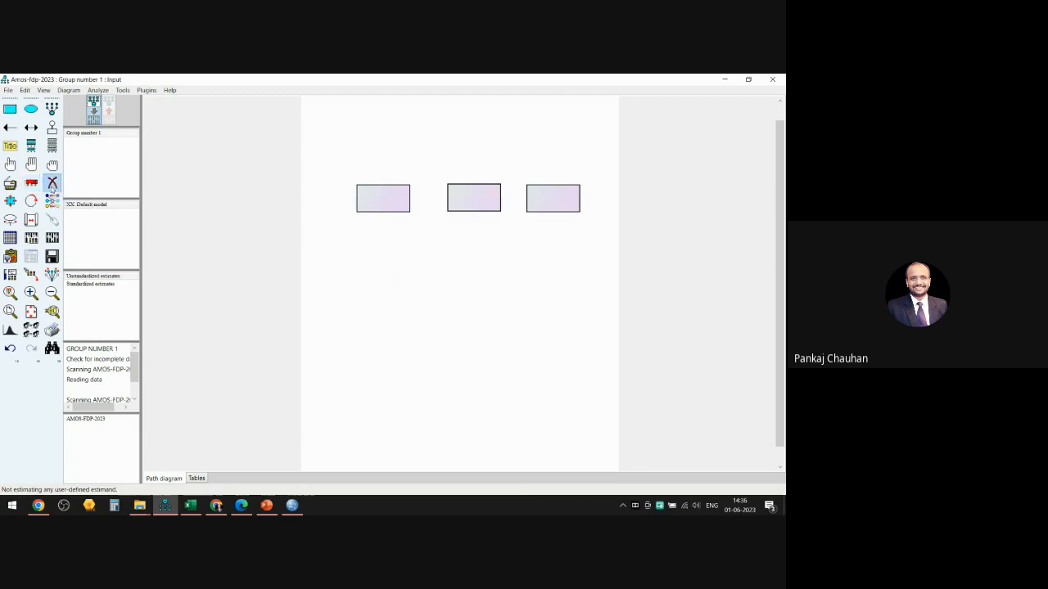
click(563, 210)
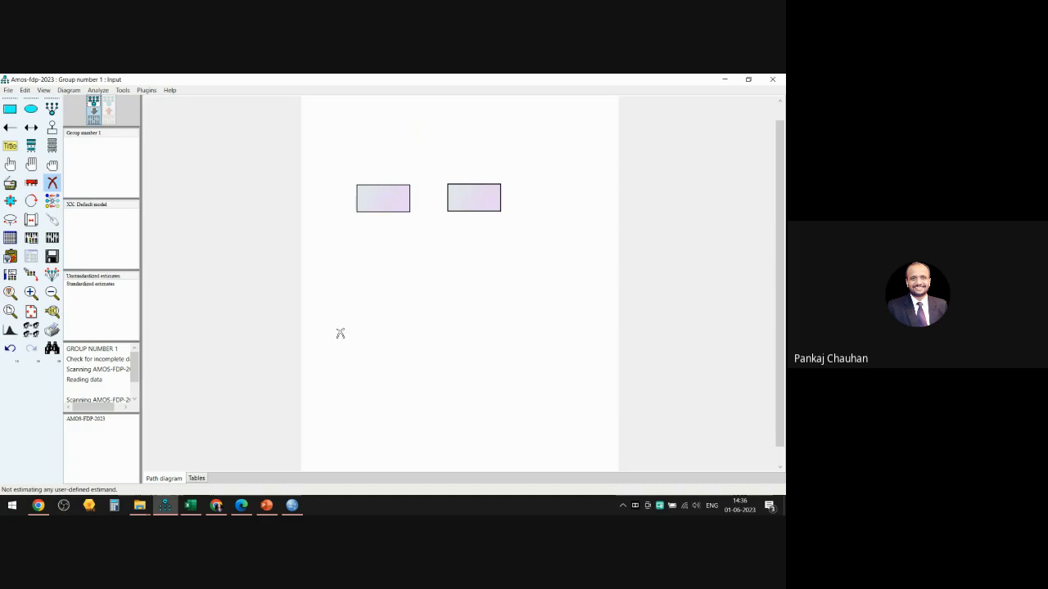
click(51, 182)
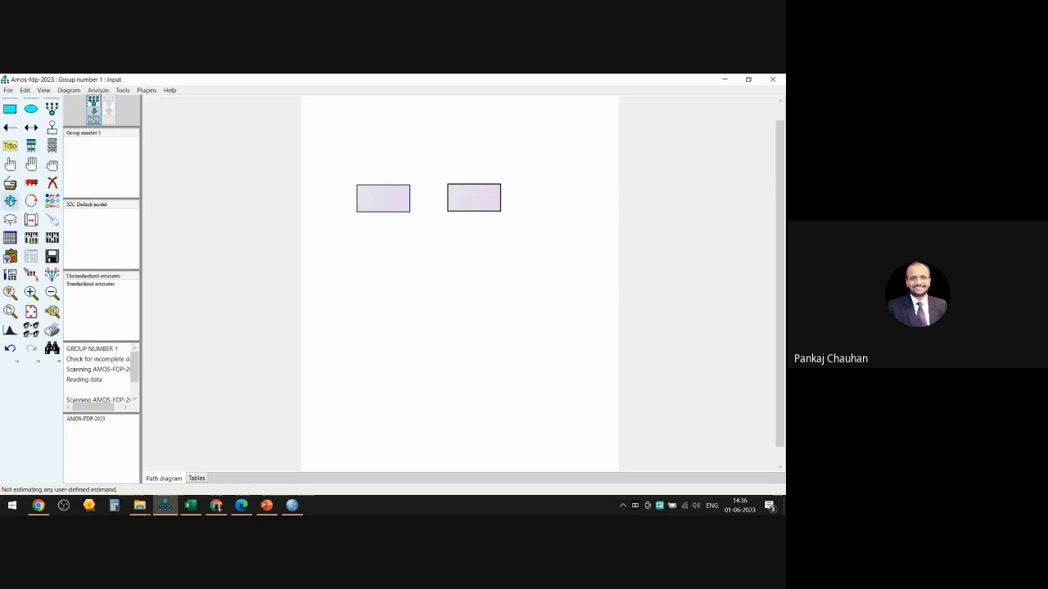
Enlarge the second rectangle and add a unique variable to the first one
click(10, 200)
drag(489, 212, 513, 221)
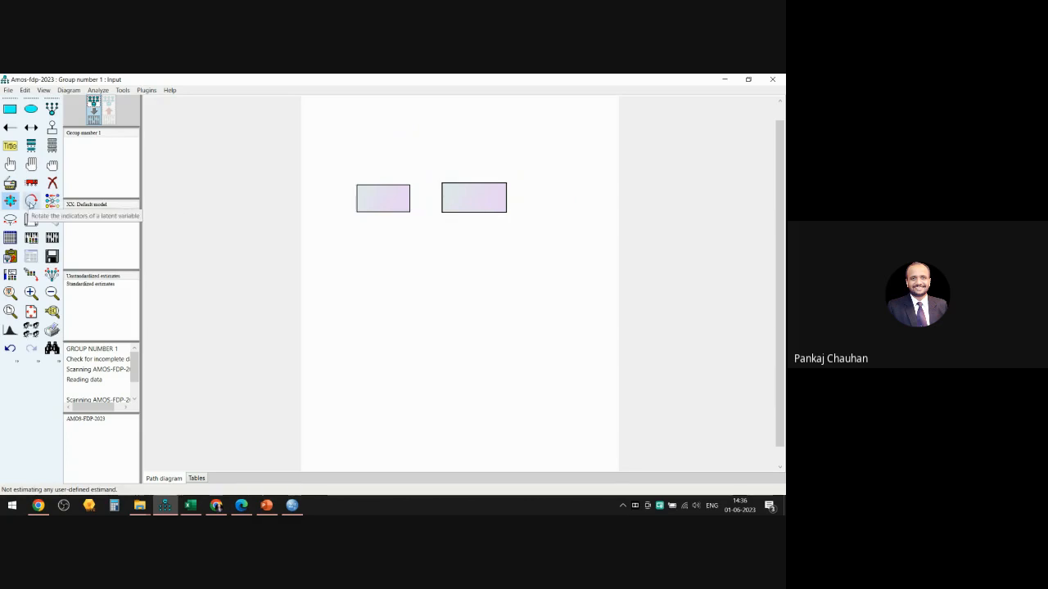
click(51, 127)
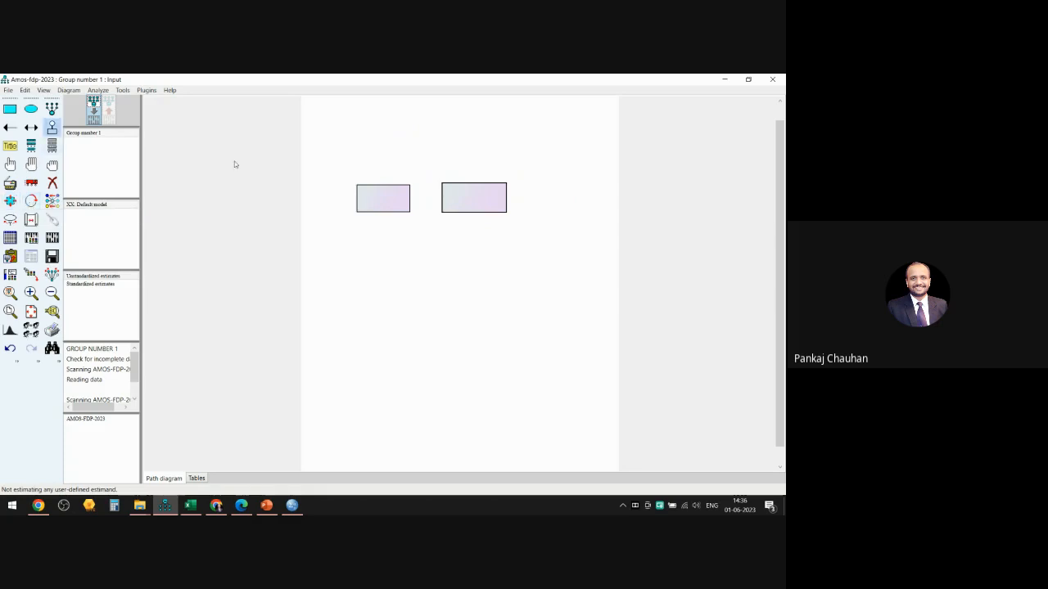
click(376, 195)
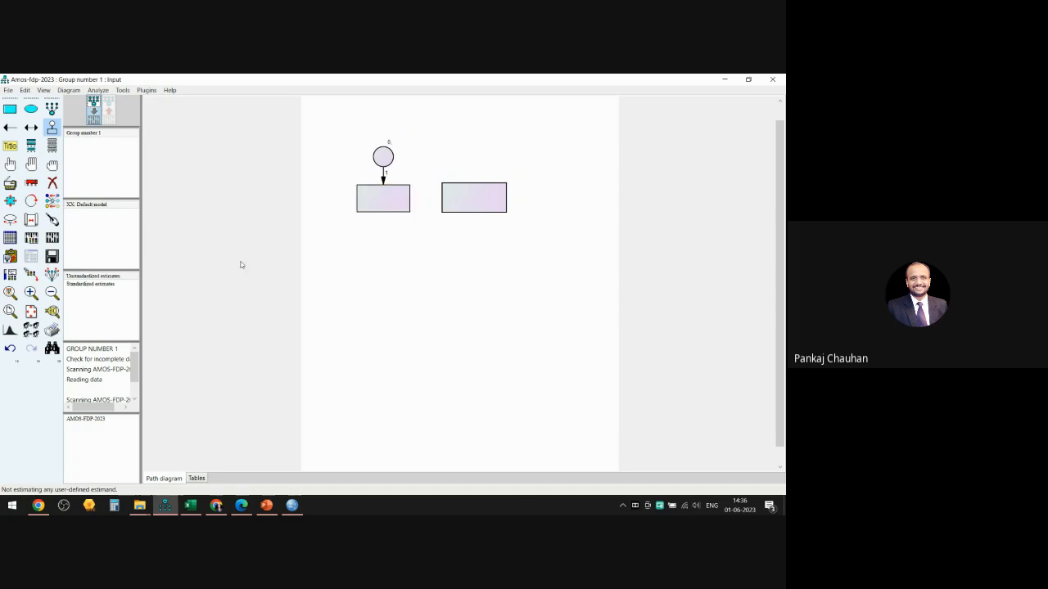
click(10, 165)
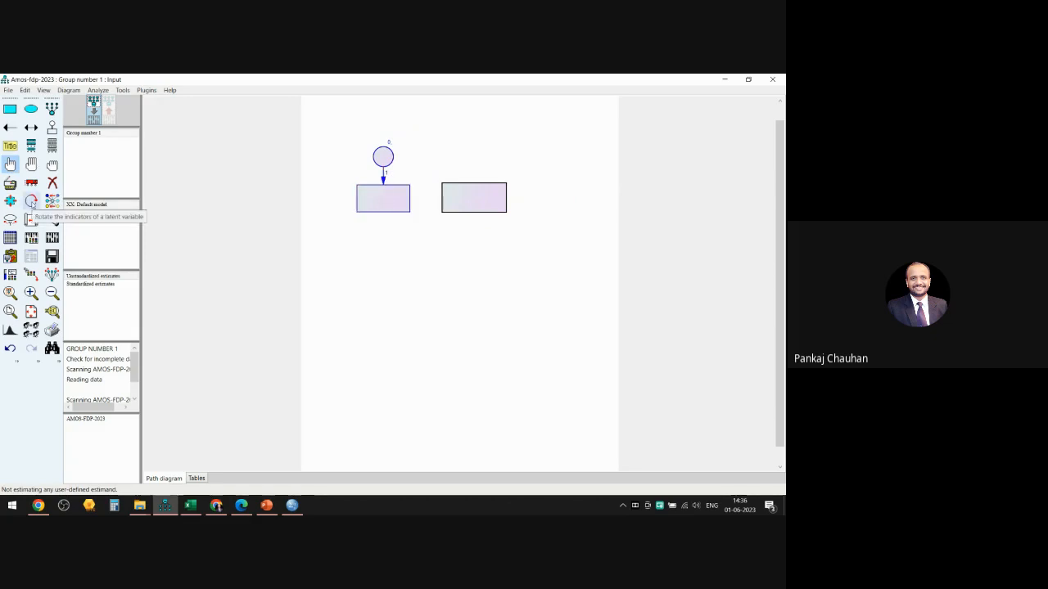
click(31, 202)
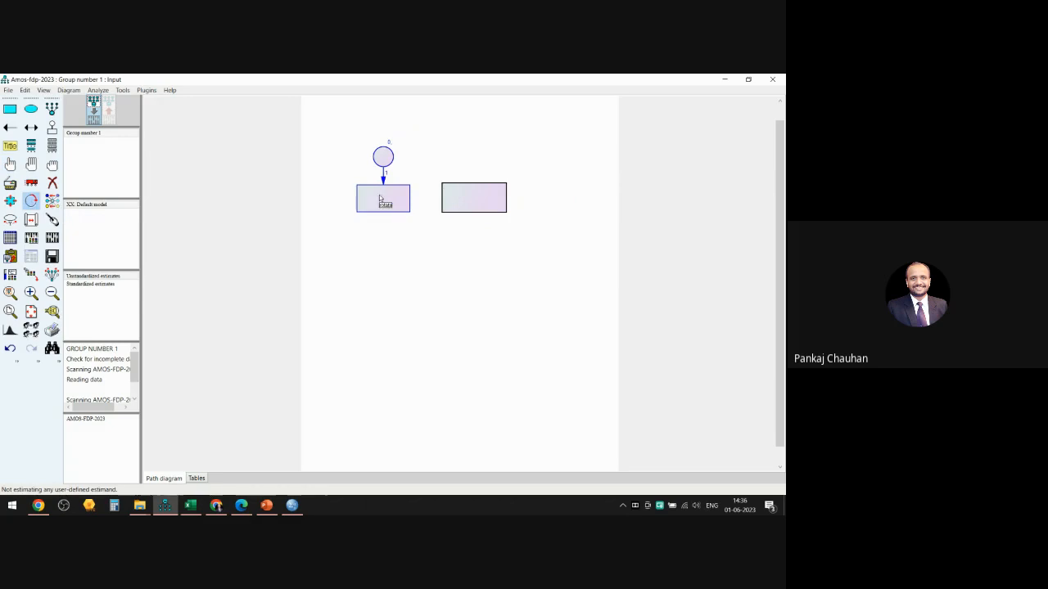
click(32, 182)
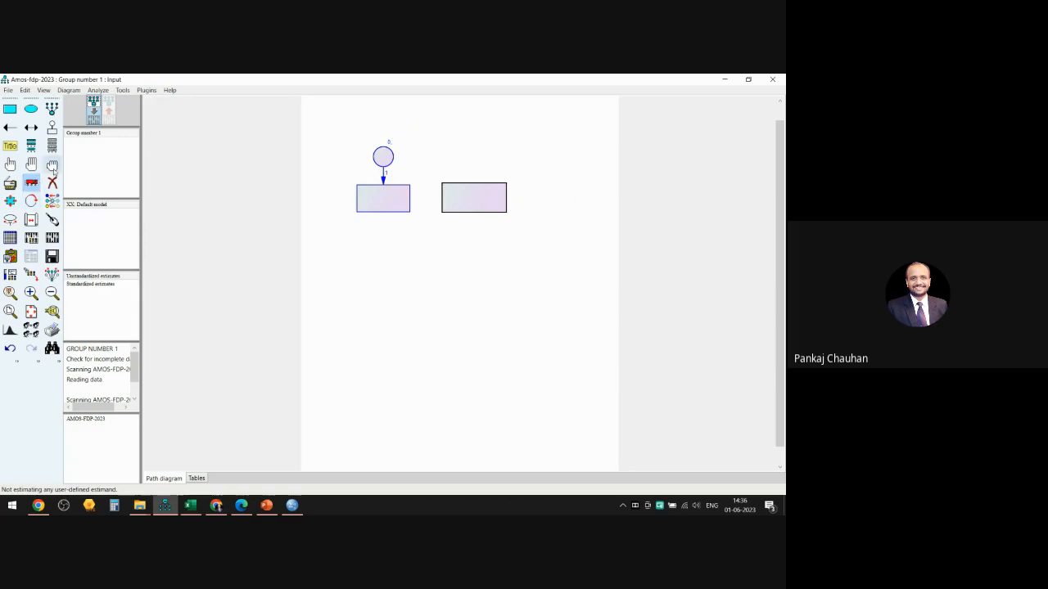
click(31, 200)
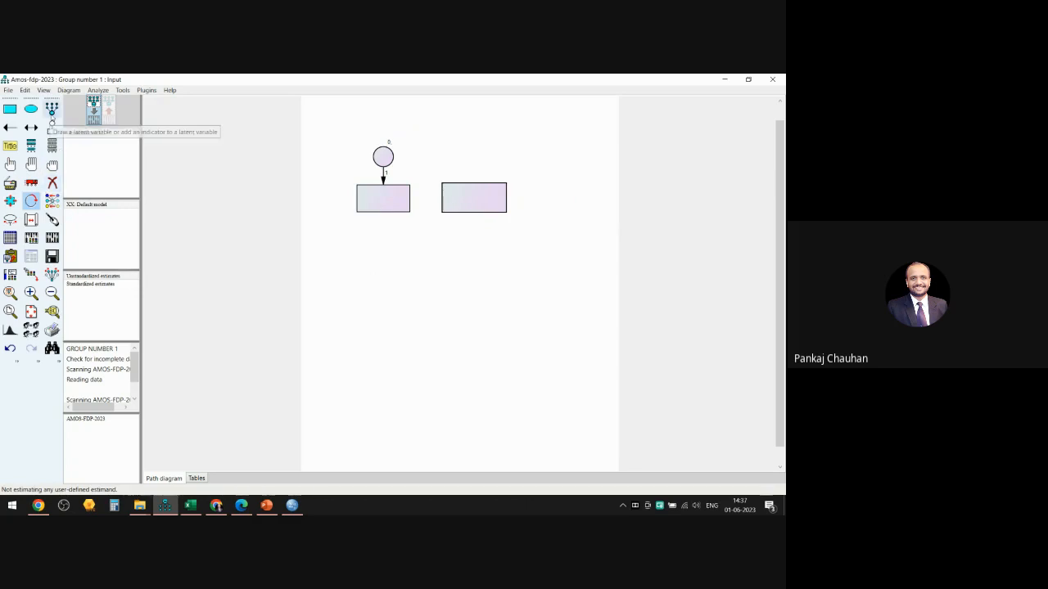
Draw a small latent variable below the rectangles and give it three indicators with unique variables
click(51, 107)
drag(424, 305, 444, 325)
click(434, 314)
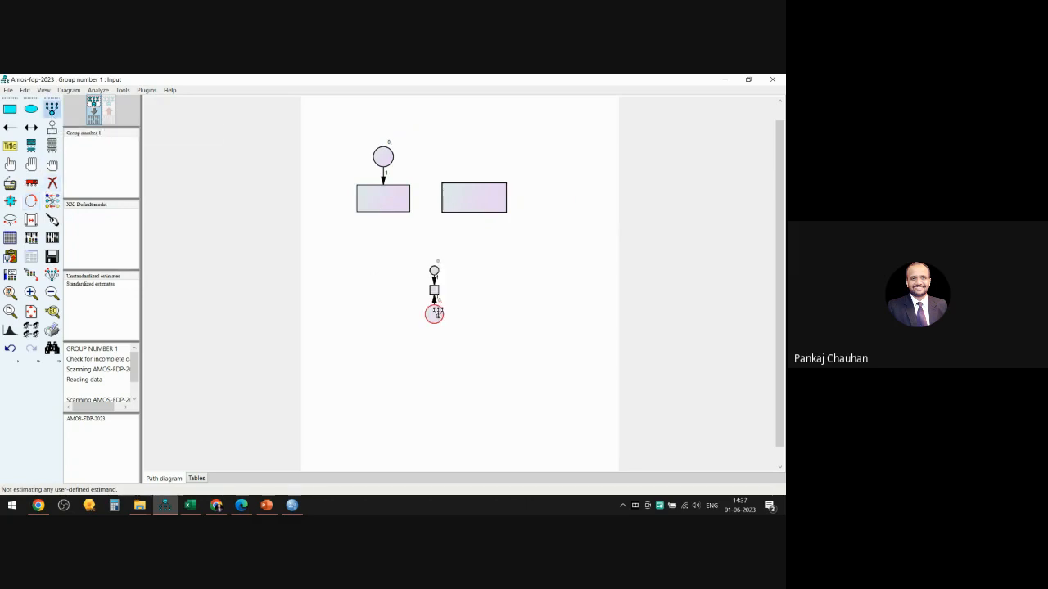
click(434, 315)
click(434, 315)
Rotate the latent variable's indicators around it until they lie on its right side
click(31, 201)
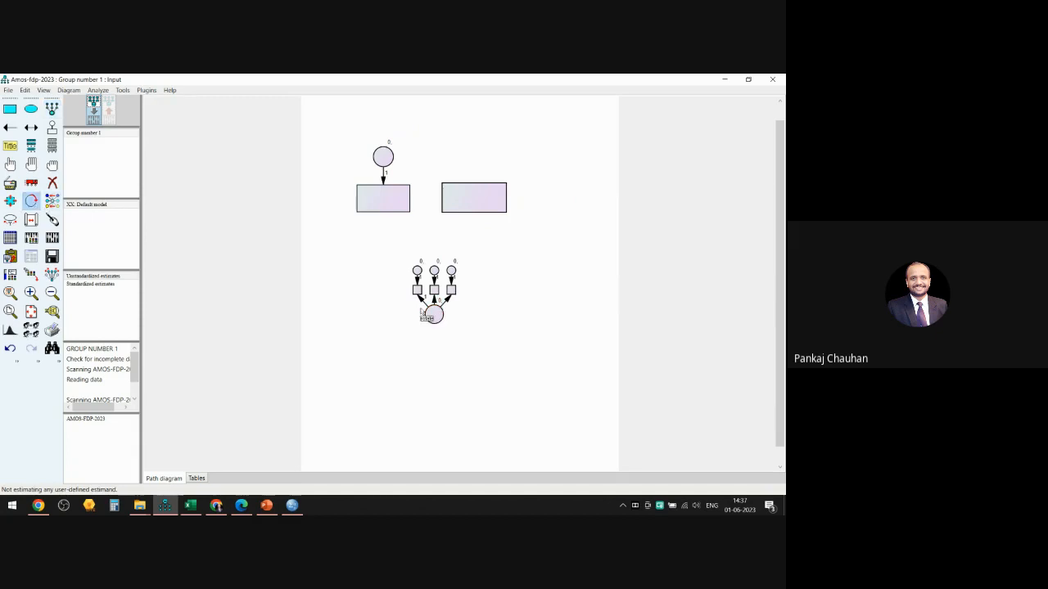
click(434, 315)
click(434, 315)
click(434, 314)
click(434, 314)
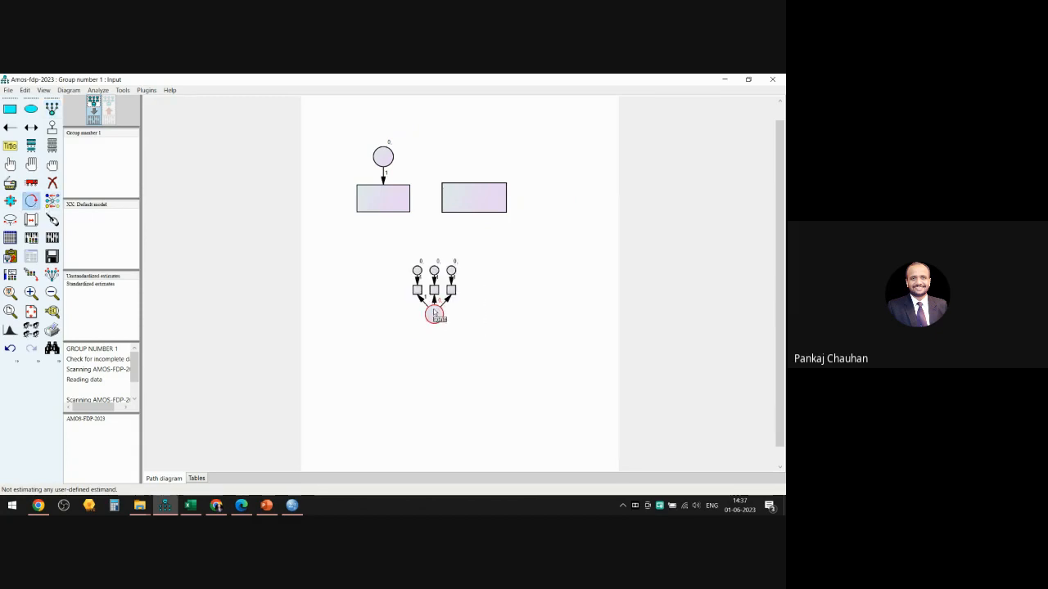
click(434, 314)
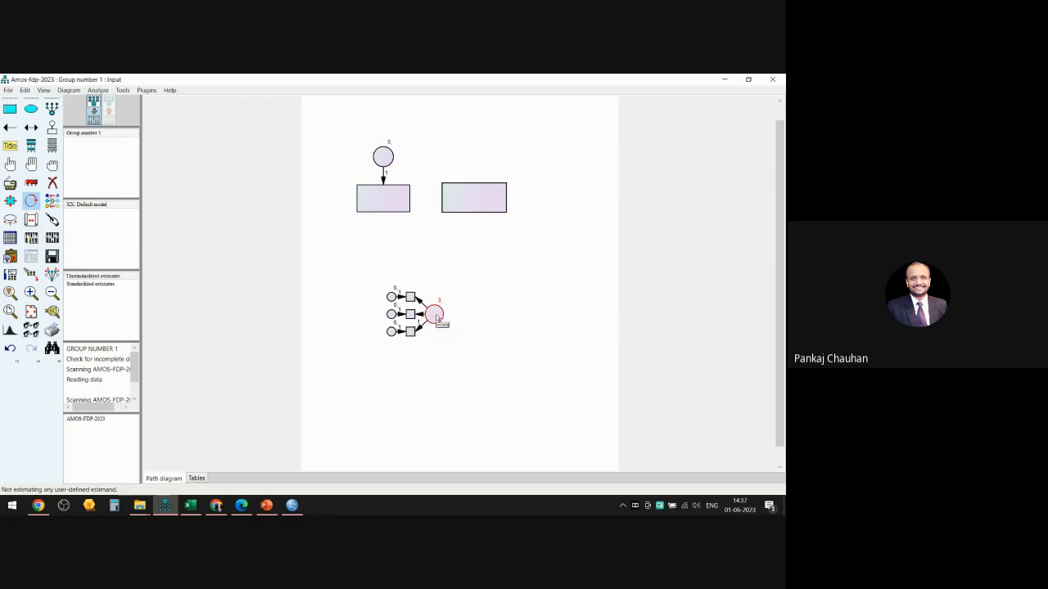
click(434, 315)
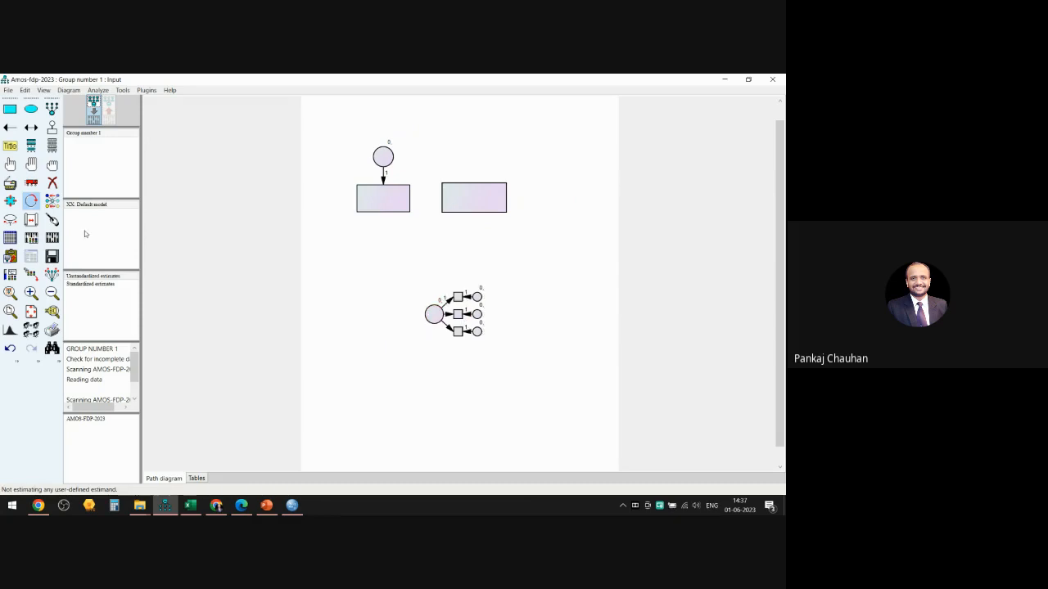
Move the parameter value of the first rectangle's unique variable to the left side of its circle
click(36, 205)
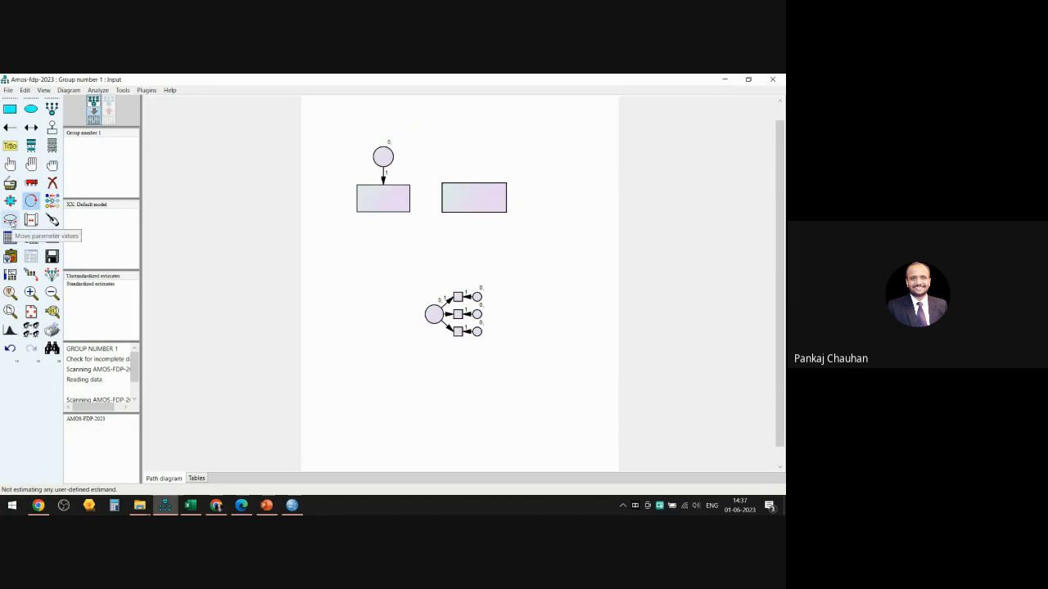
click(11, 221)
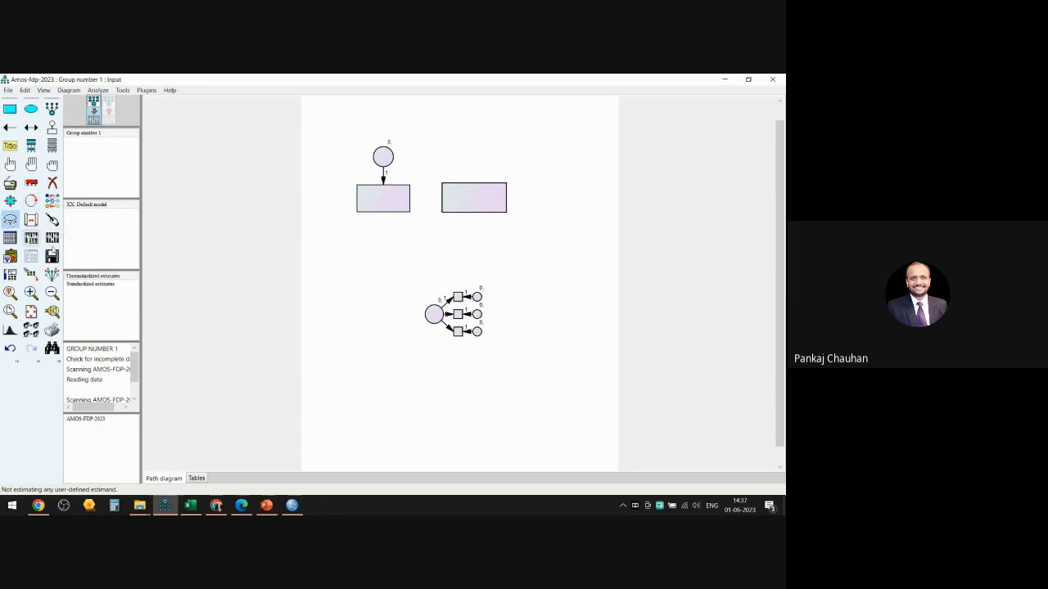
drag(389, 143, 369, 153)
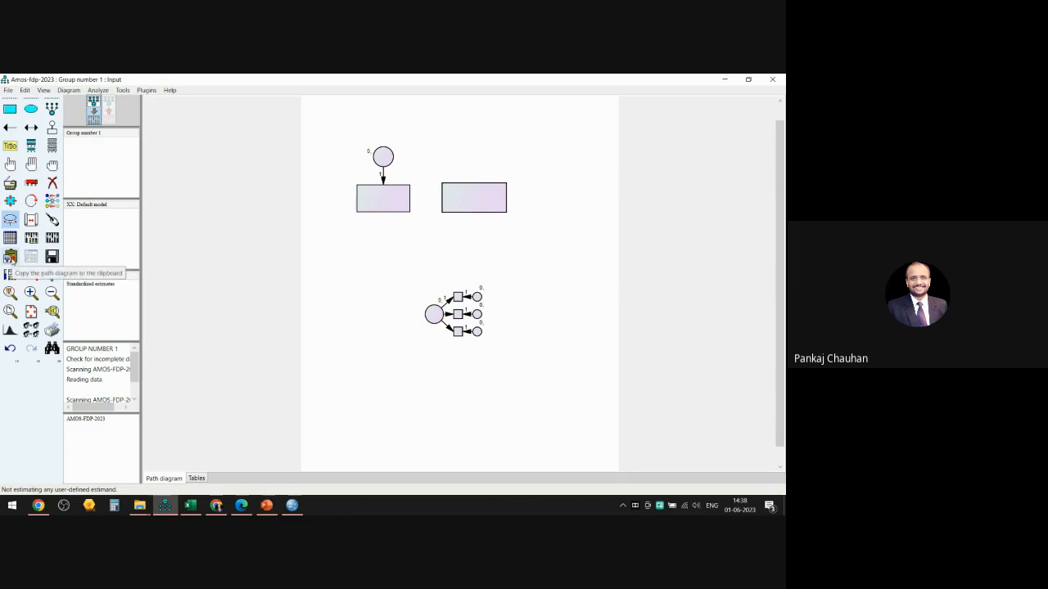
Magnify a selected area around the latent variable's upper indicator and zoom back out to the whole diagram
click(11, 293)
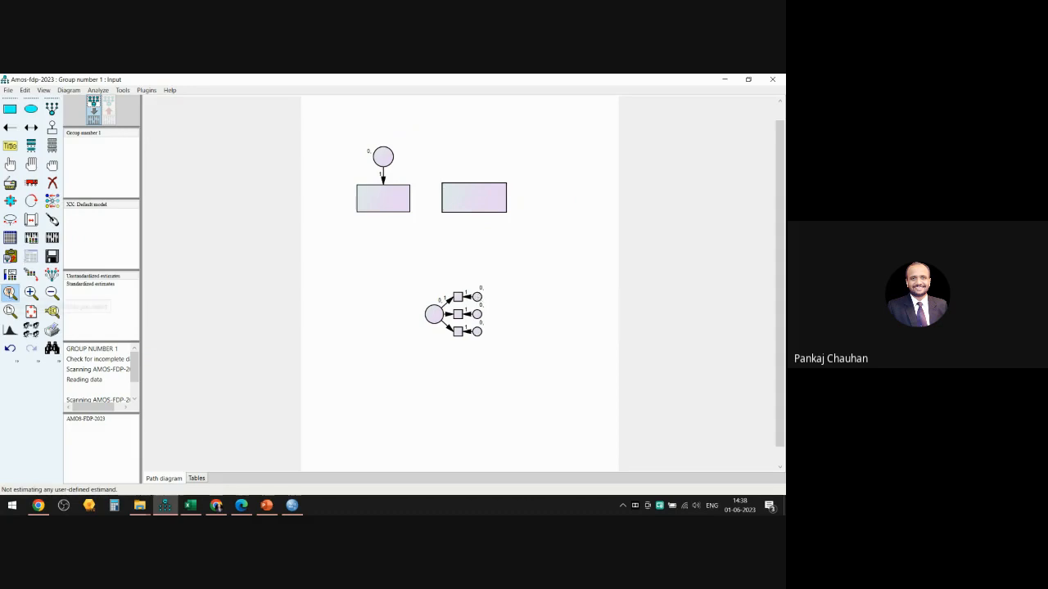
click(9, 294)
drag(453, 280, 496, 313)
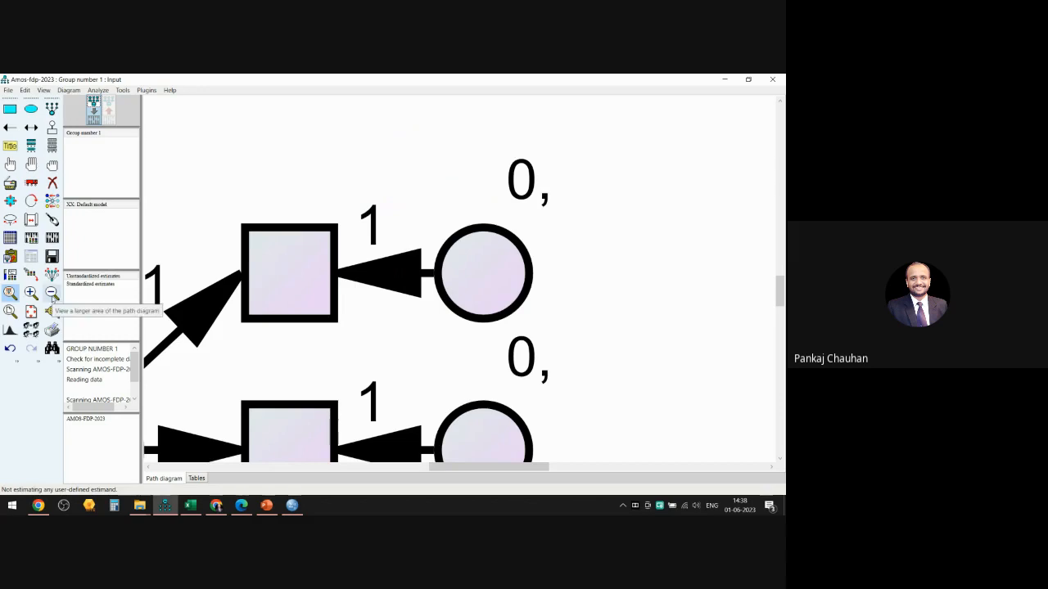
click(51, 293)
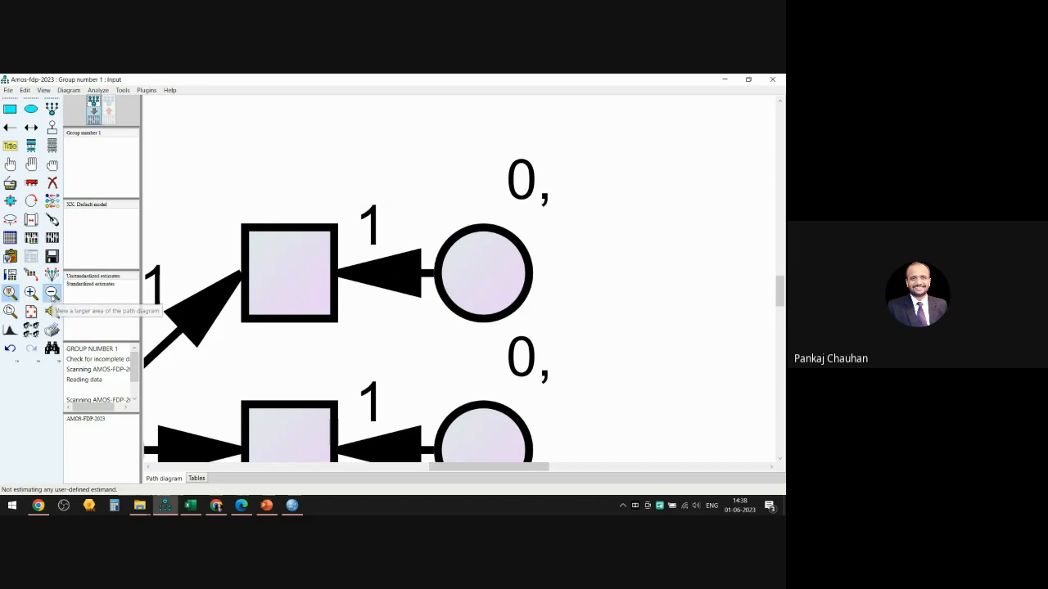
click(51, 293)
click(50, 293)
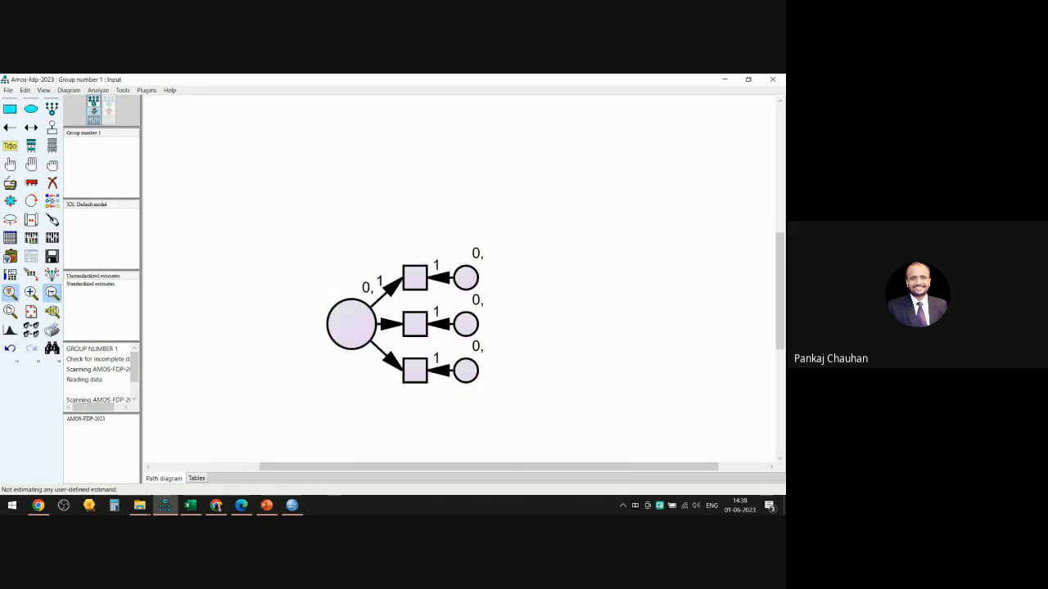
click(51, 293)
click(51, 293)
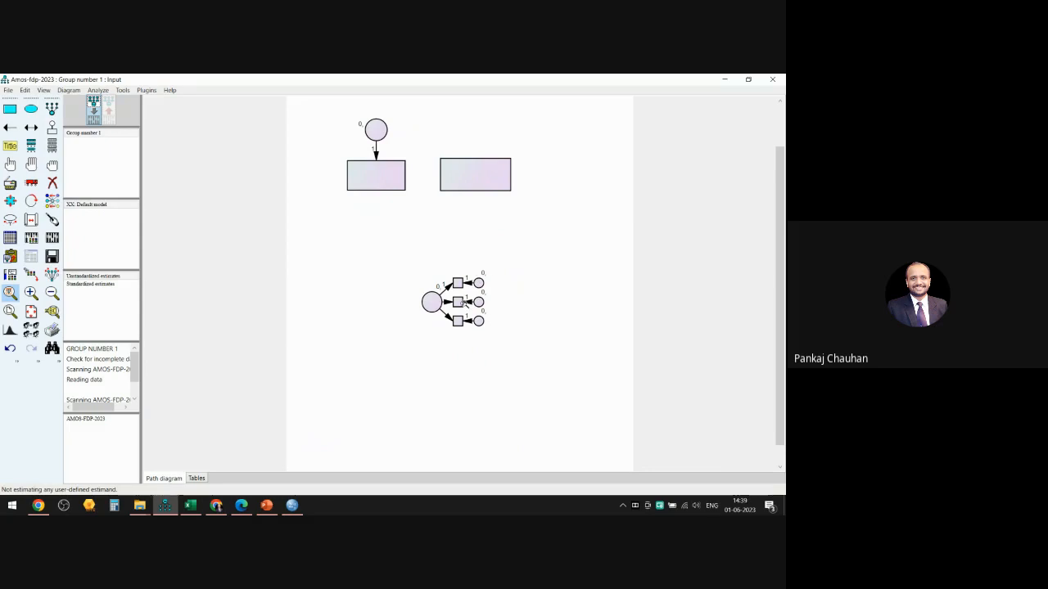
Zoom in stepwise on the latent variable and its indicators, and zoom out until the rectangles are in view
click(32, 292)
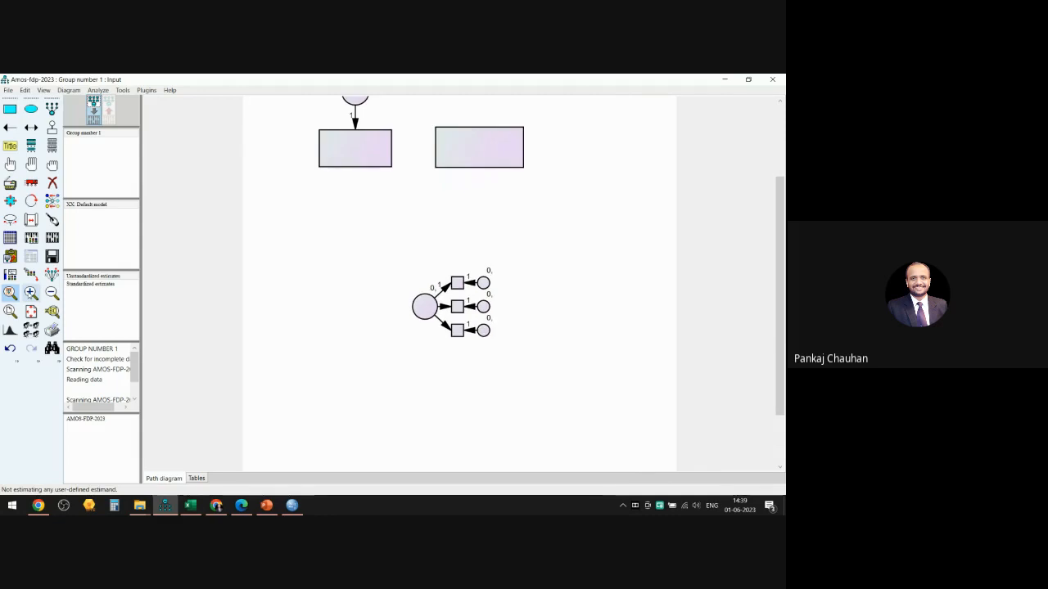
click(31, 292)
click(31, 293)
click(31, 292)
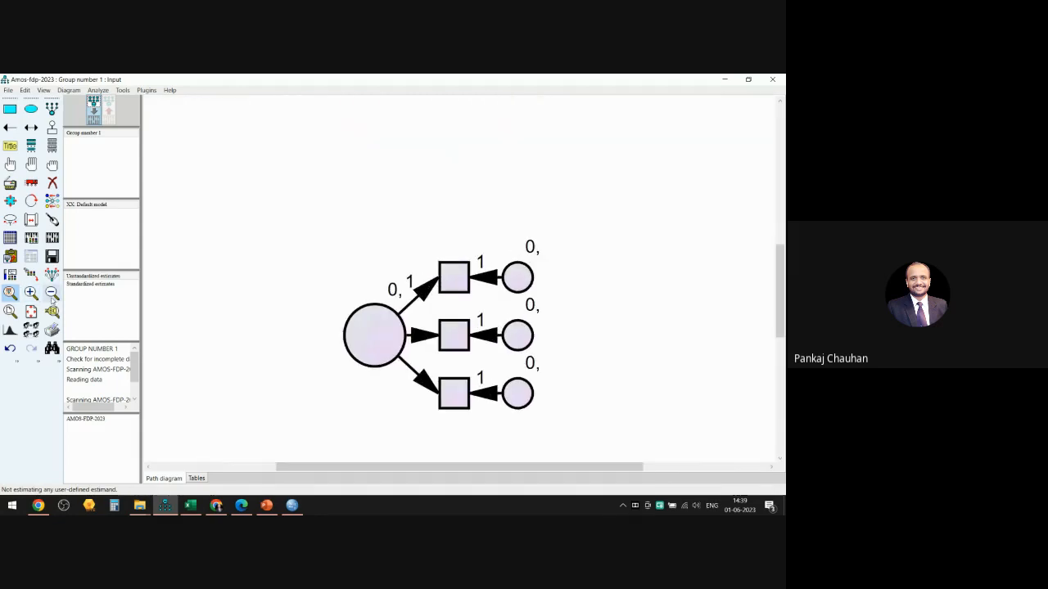
click(51, 292)
click(50, 293)
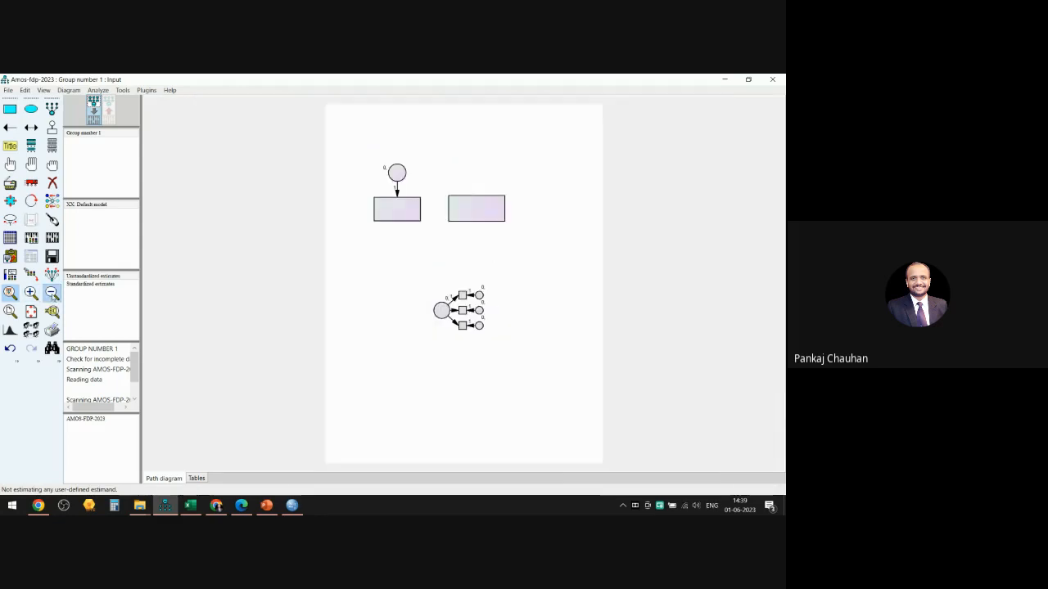
click(51, 292)
click(33, 293)
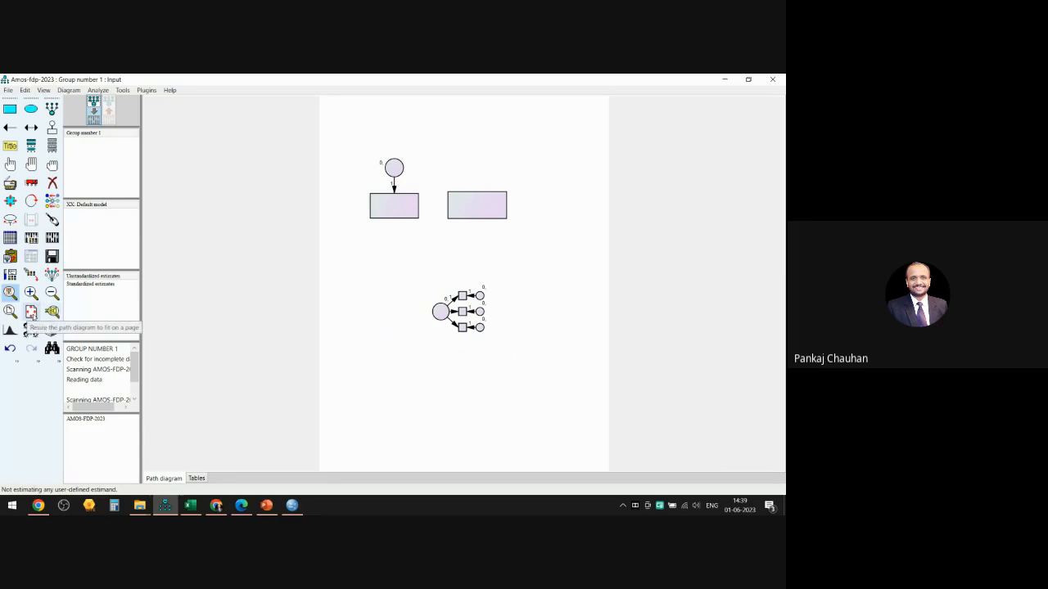
Resize the path diagram to fit the page and rotate the latent variable's indicators to its left side
click(32, 315)
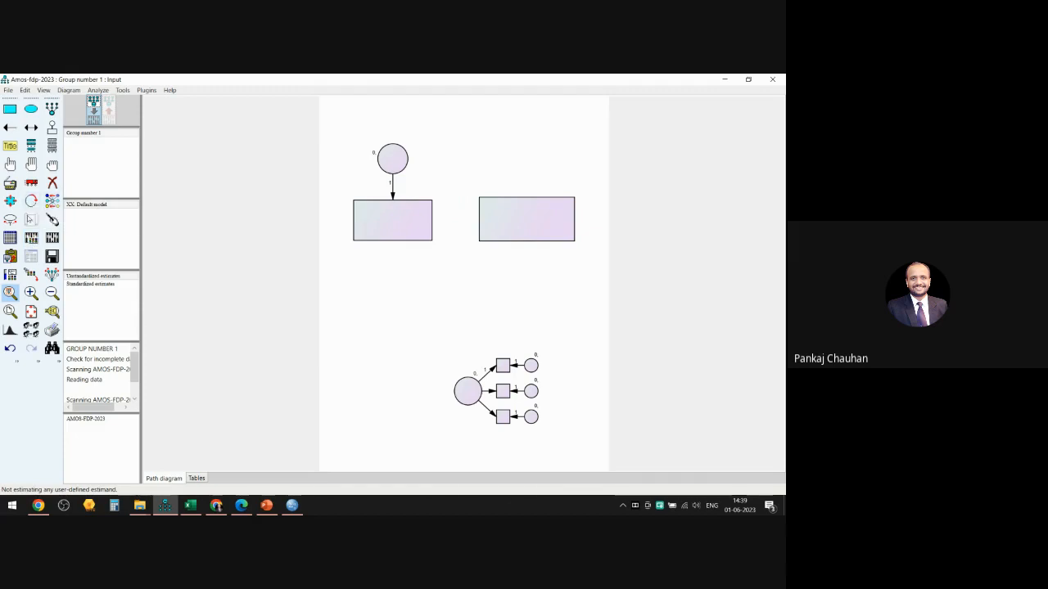
click(30, 200)
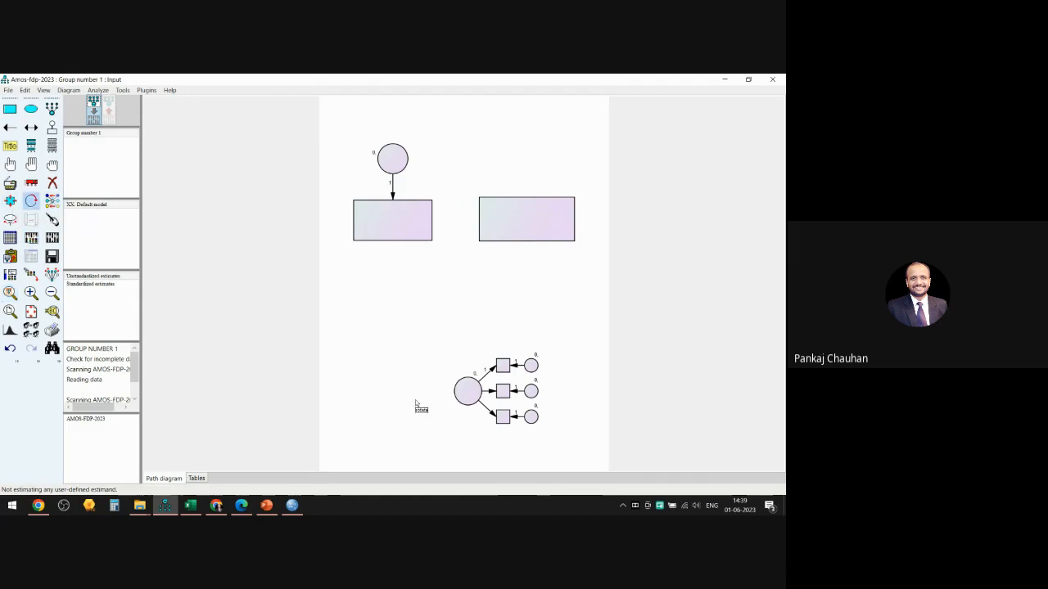
click(467, 391)
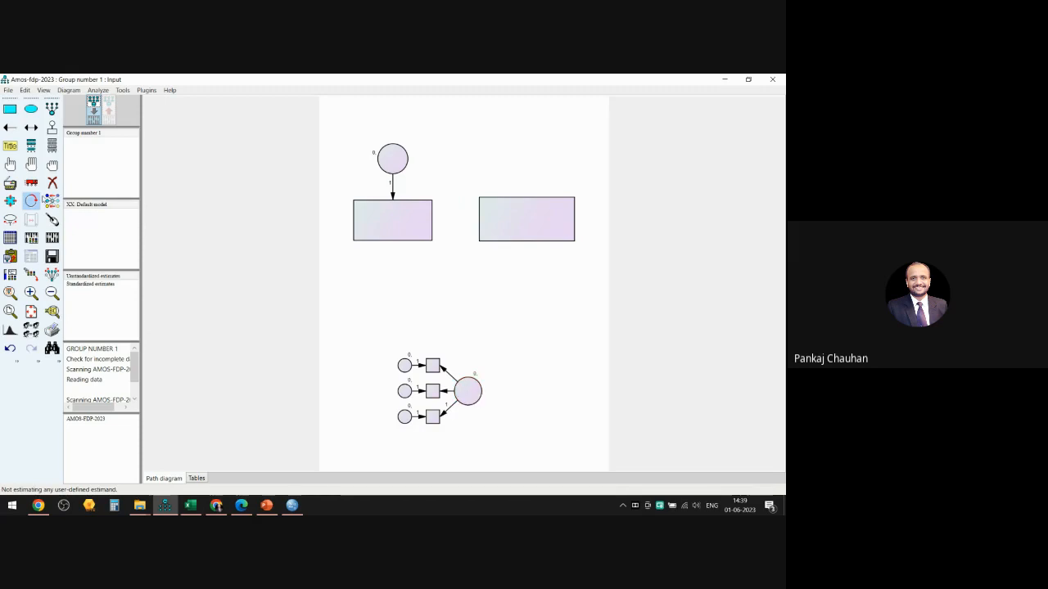
Move the latent variable slightly to the right, away from its indicators
click(30, 182)
drag(458, 398, 473, 398)
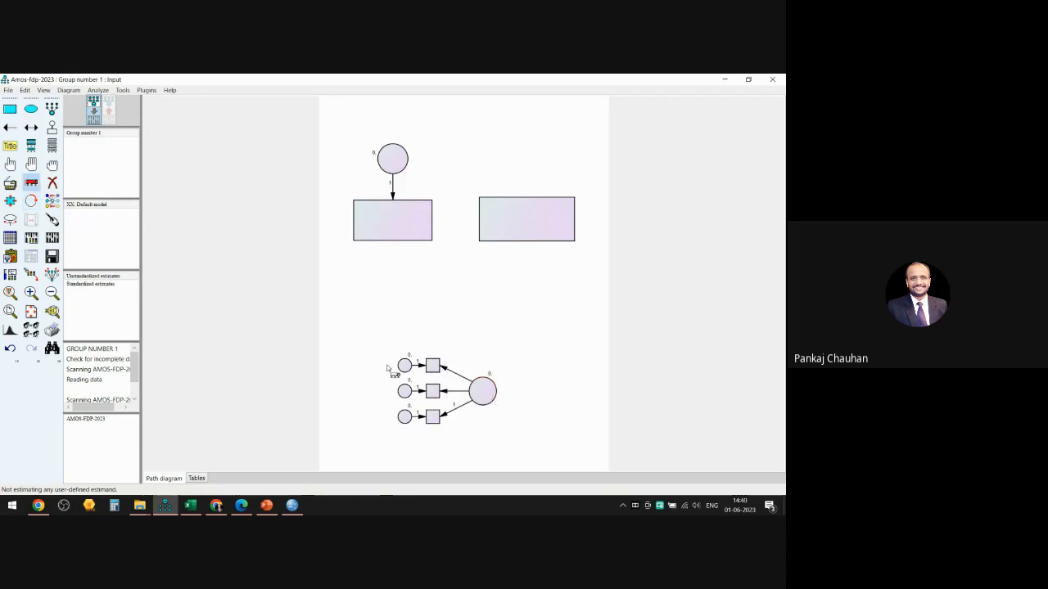
Erase both large rectangles and the unique variable above the first one
click(51, 182)
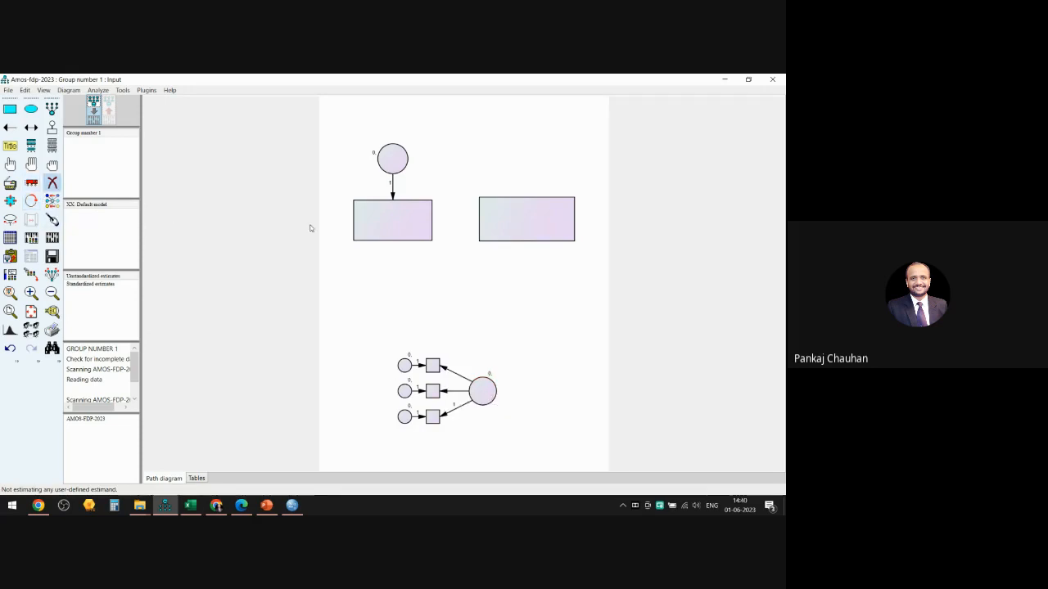
click(392, 219)
click(398, 161)
click(526, 219)
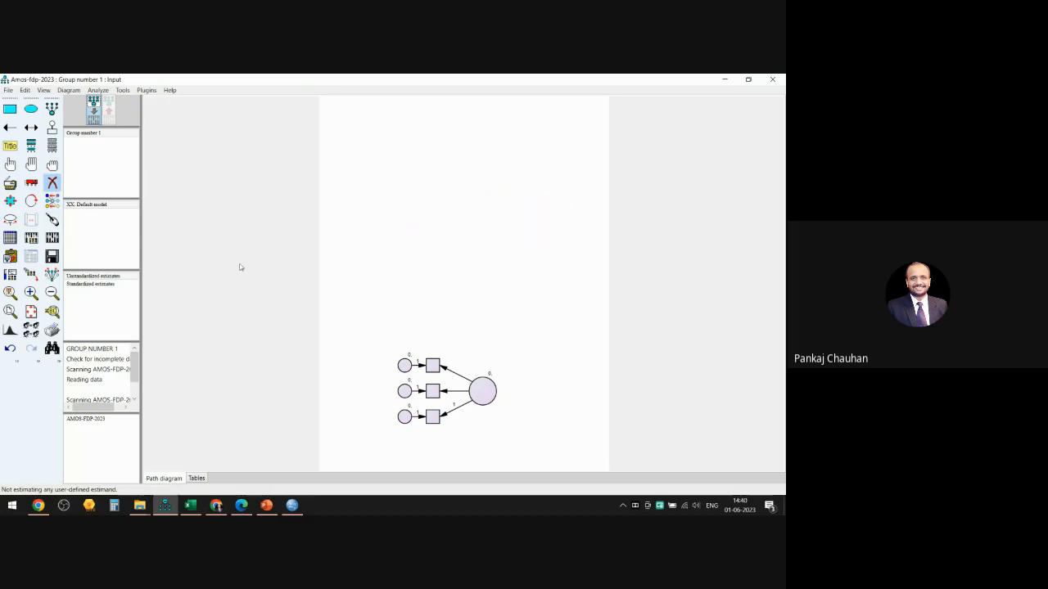
Move the latent variable to the right on its own, and use Preserve symmetries to move it with its indicators up the page
scroll(411, 357, down, 1)
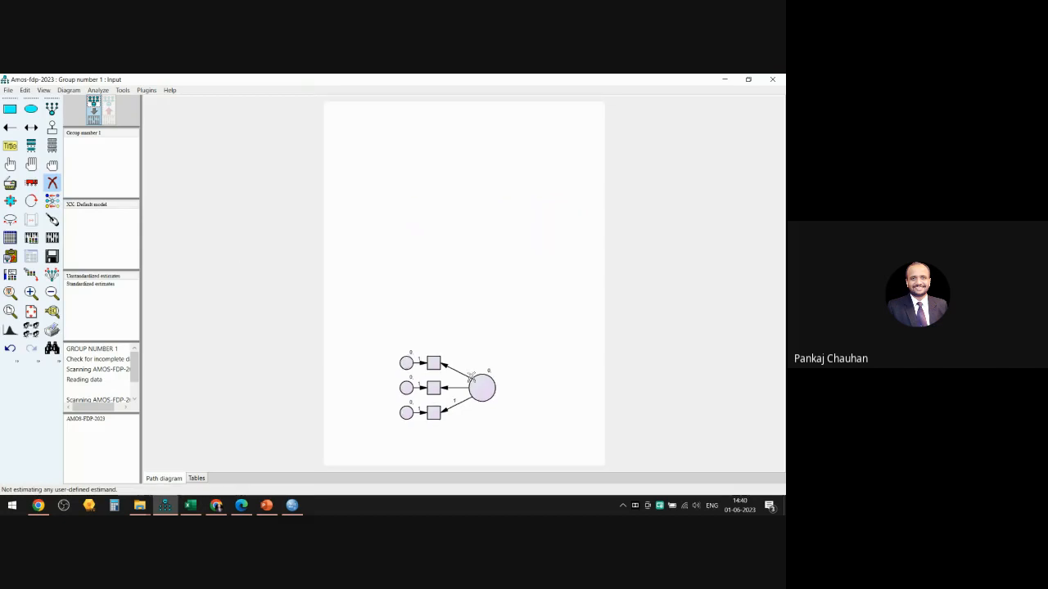
scroll(477, 366, up, 4)
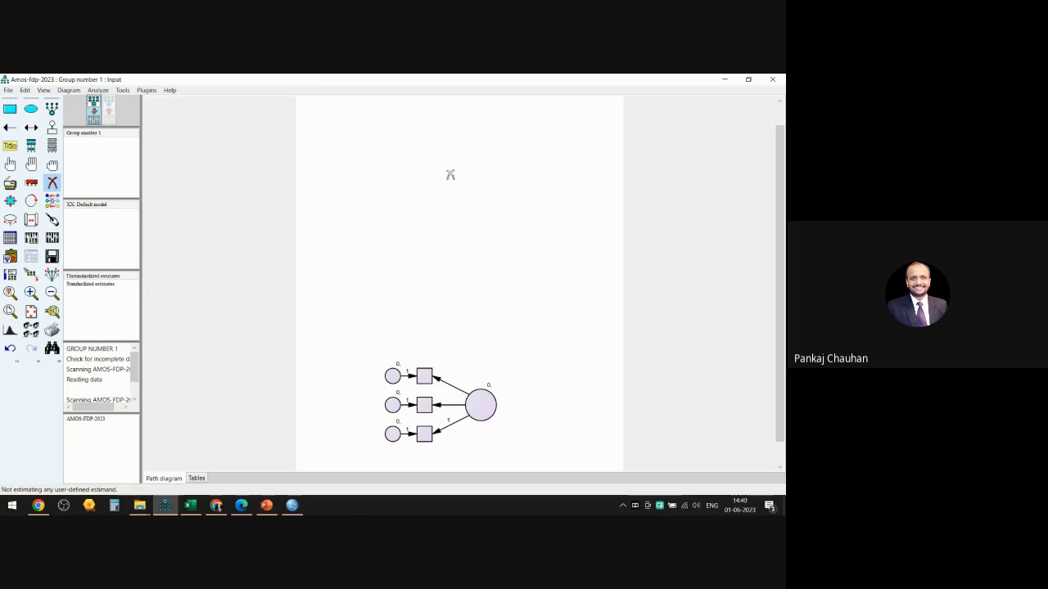
click(35, 186)
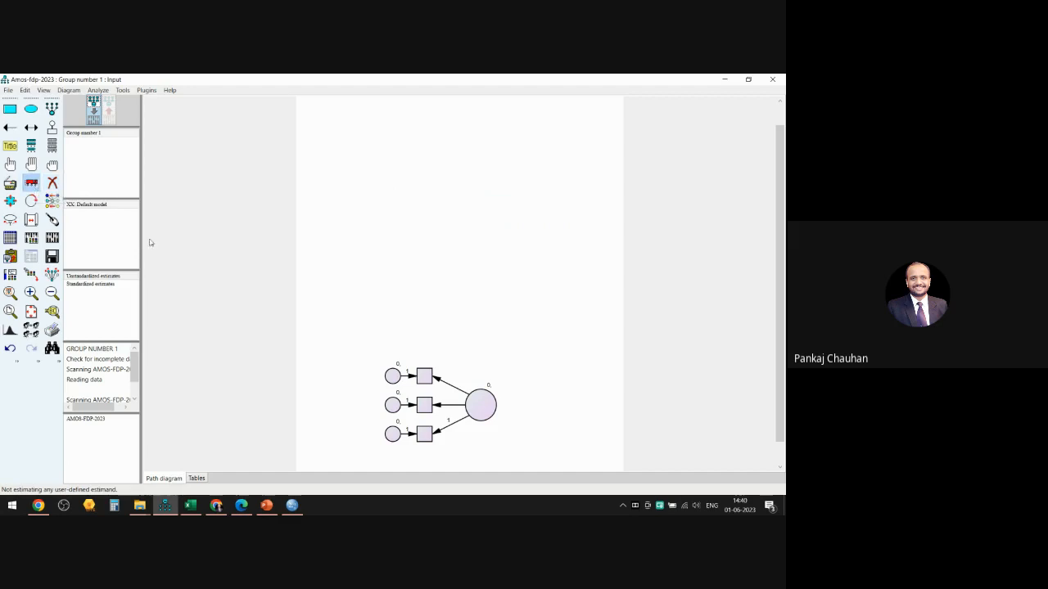
mouse_move(484, 397)
mouse_down()
mouse_move(529, 382)
mouse_move(484, 399)
mouse_move(513, 362)
mouse_move(489, 402)
mouse_up()
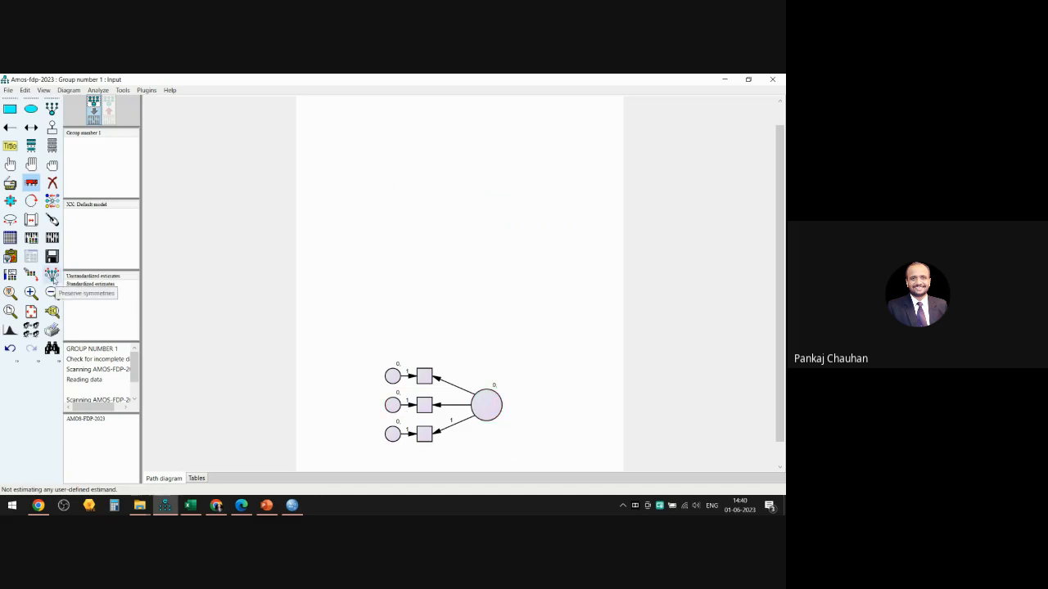
click(51, 277)
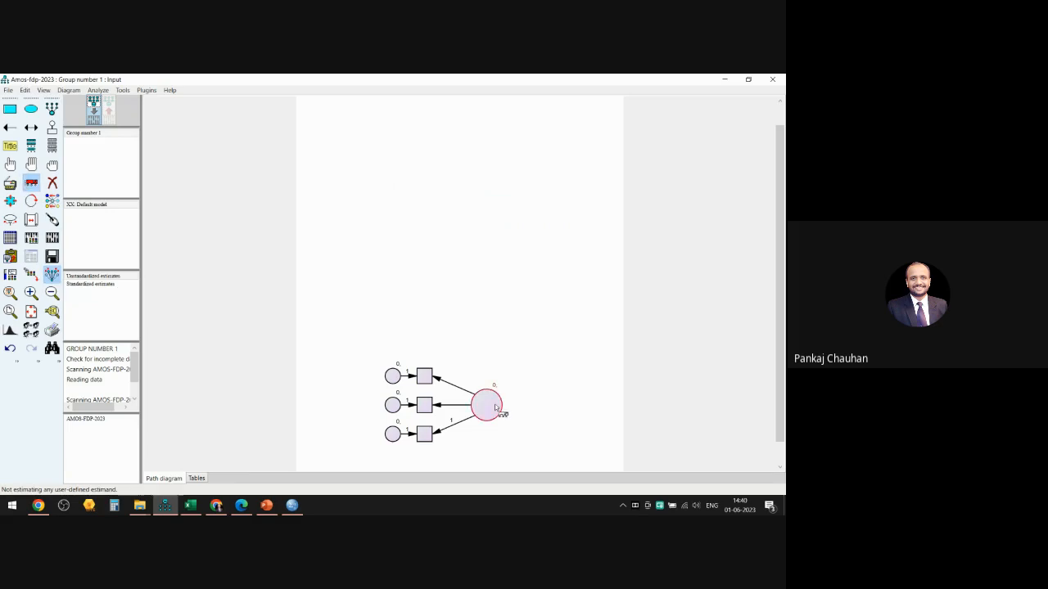
drag(502, 412, 473, 240)
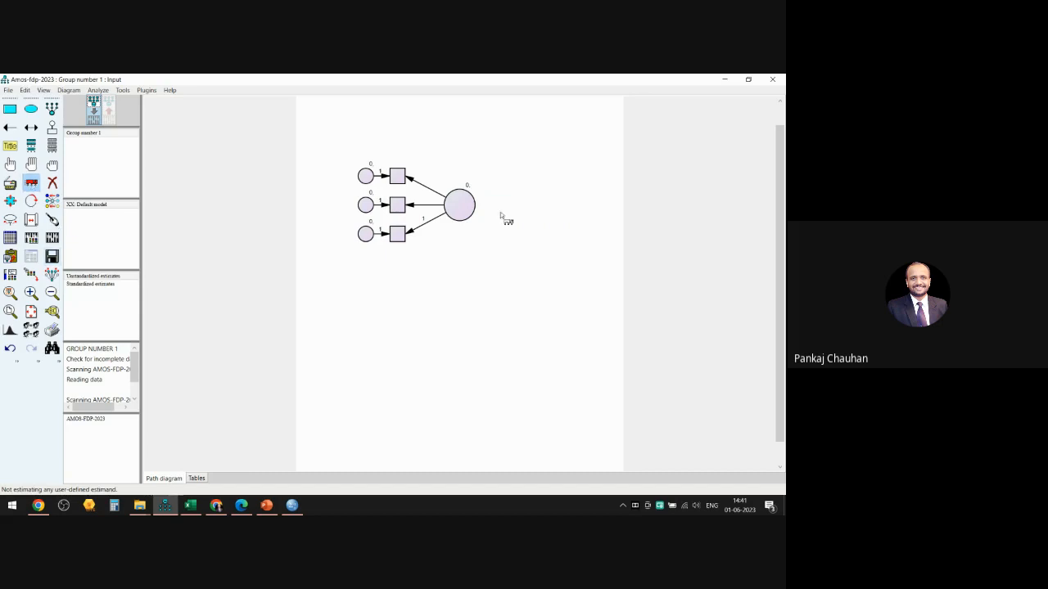
mouse_move(473, 216)
mouse_down()
mouse_move(570, 218)
mouse_move(494, 216)
mouse_up()
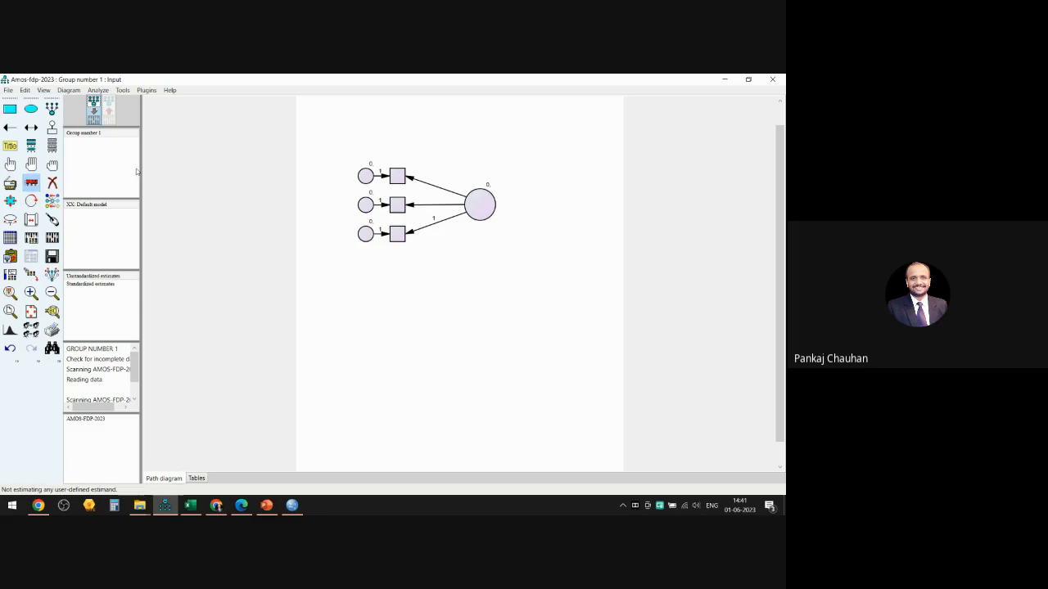
Erase the latent variable, its three indicators and their unique variables from the page
key(Delete)
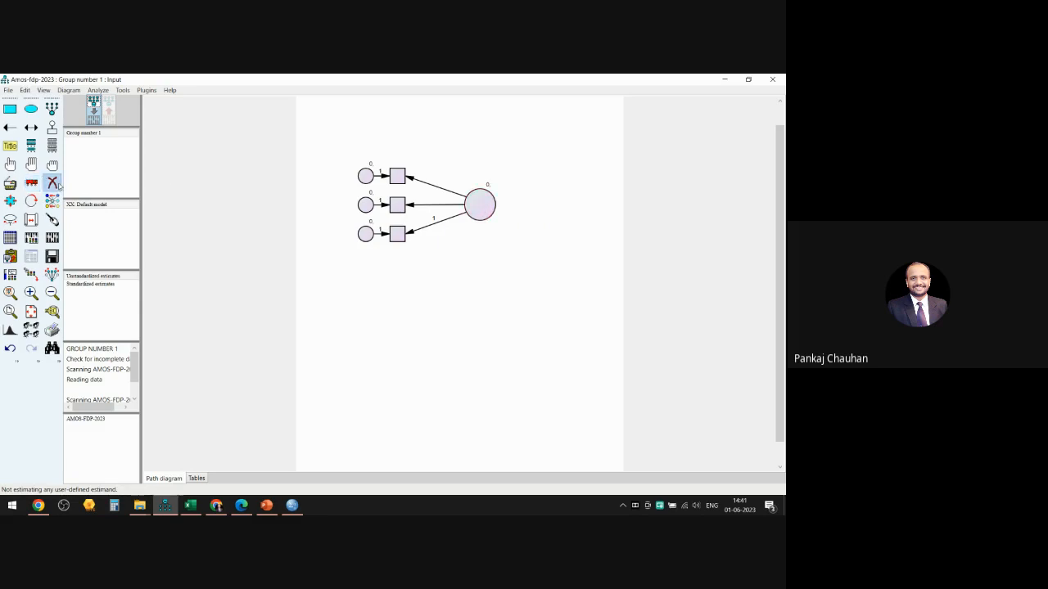
click(487, 204)
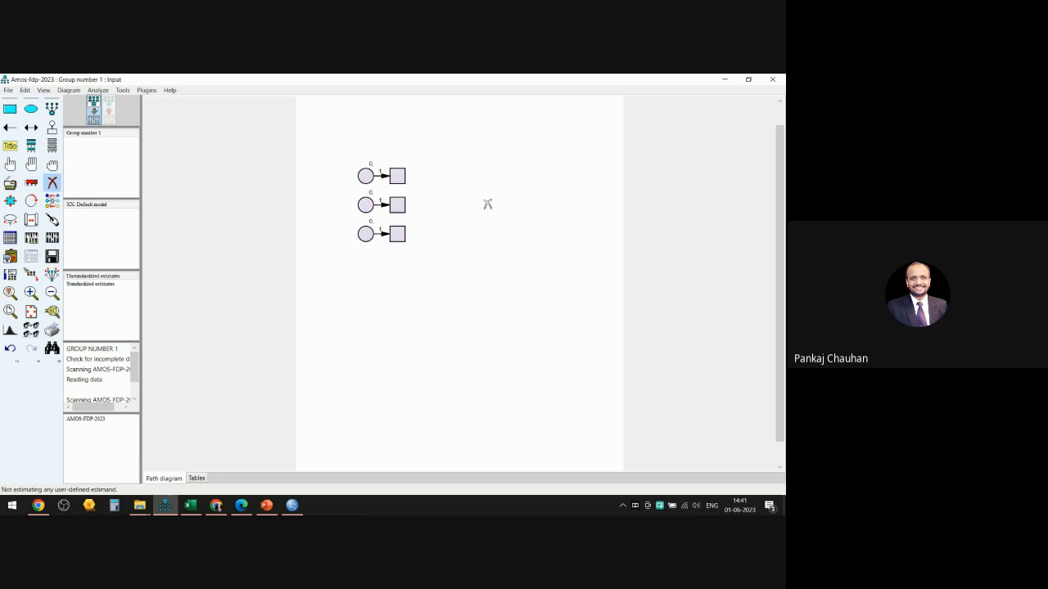
click(397, 176)
click(398, 205)
click(365, 204)
click(365, 176)
click(365, 234)
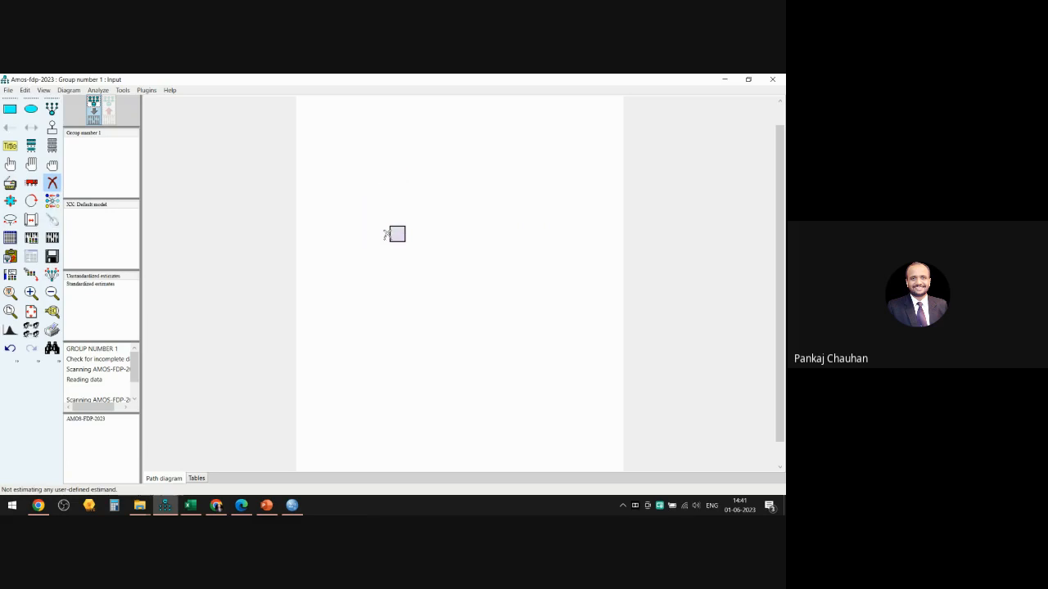
click(396, 235)
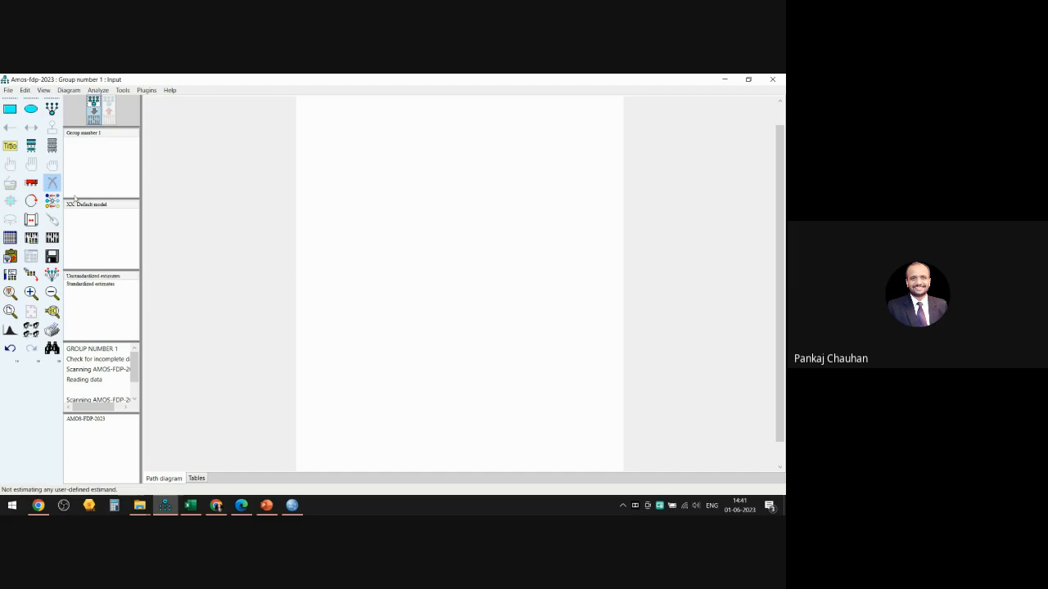
Draw two observed-variable rectangles side by side and connect them with a double-headed covariance arrow
click(9, 108)
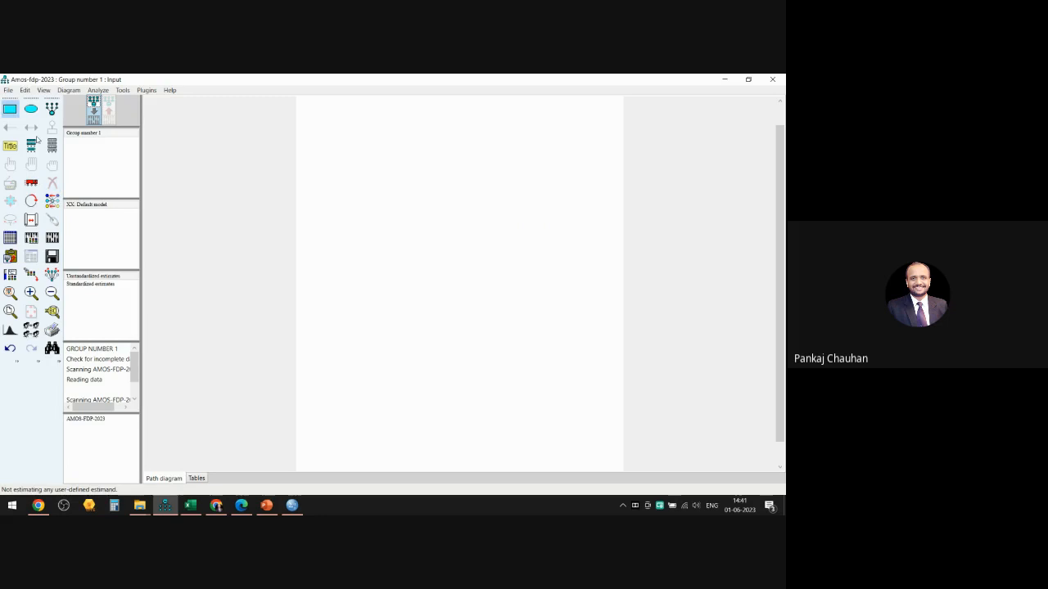
drag(329, 197, 385, 231)
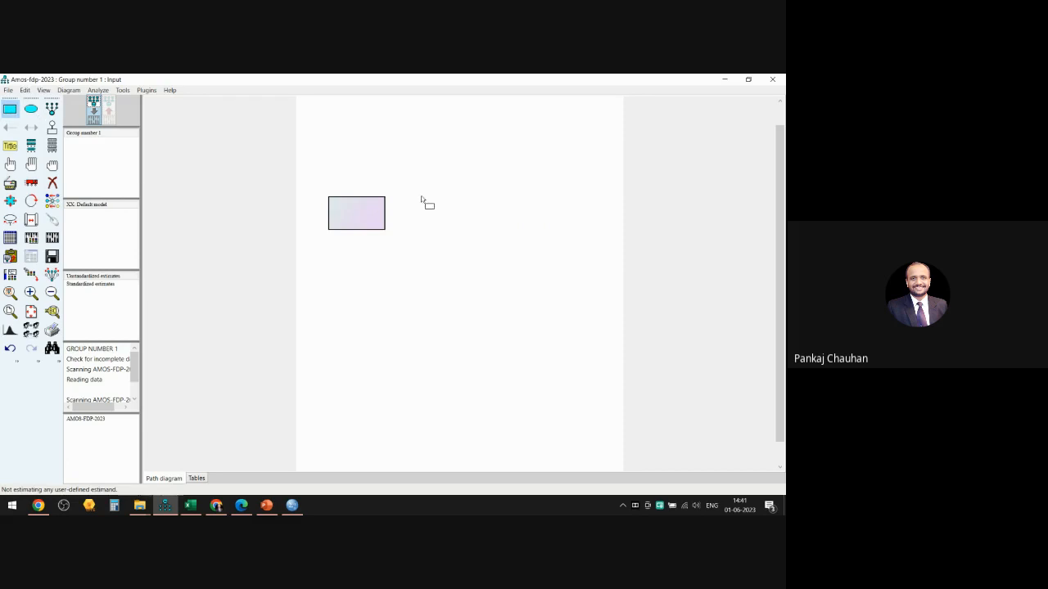
drag(421, 197, 485, 233)
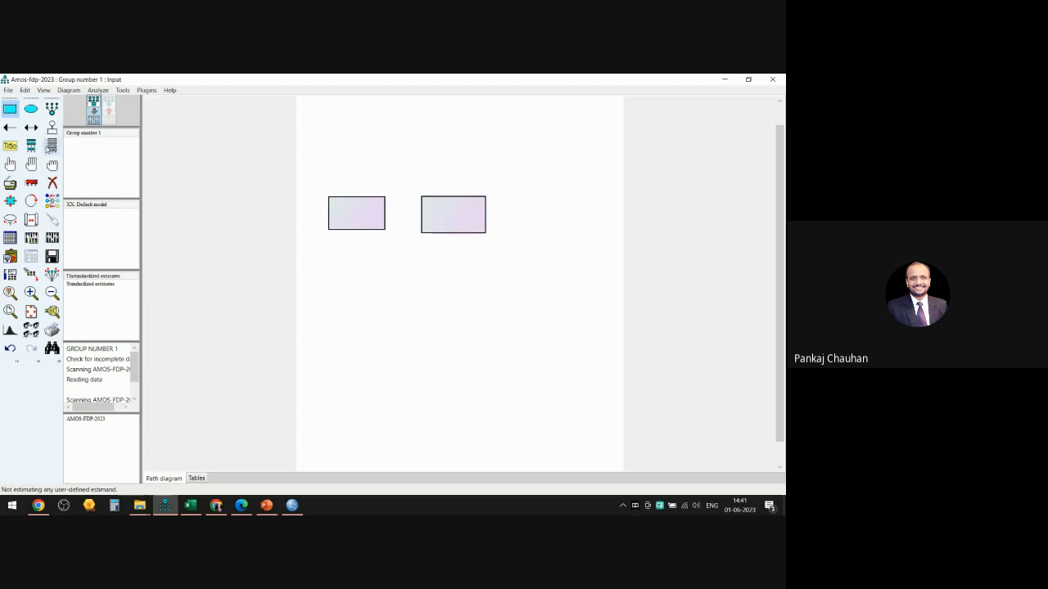
click(30, 127)
drag(336, 206, 450, 216)
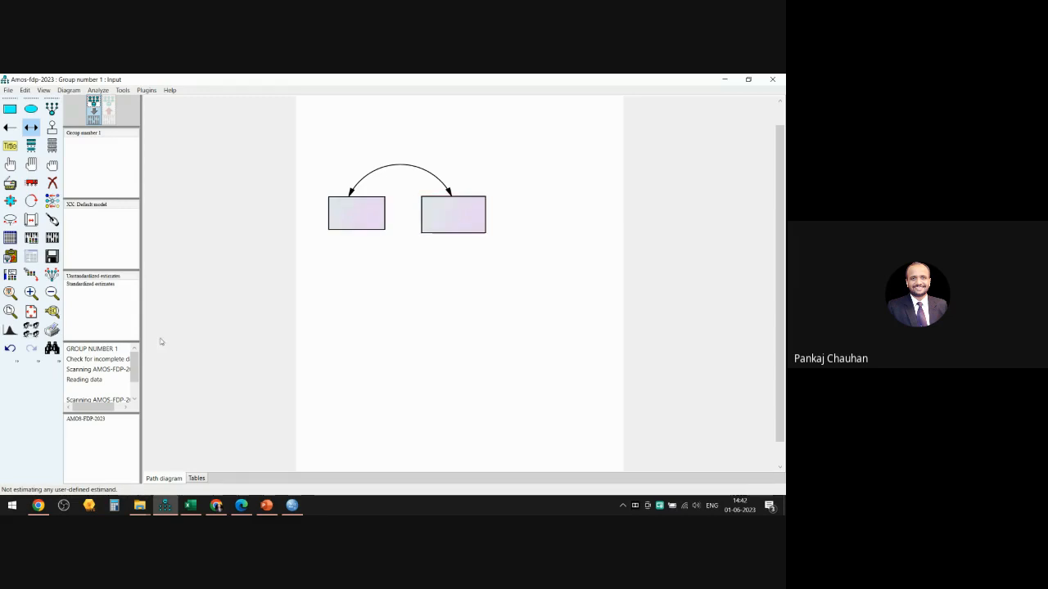
Request a view of the AMOS-FDP-2023.sav data in SPSS, decline reopening the file in use, and return to the Amos diagram
click(9, 239)
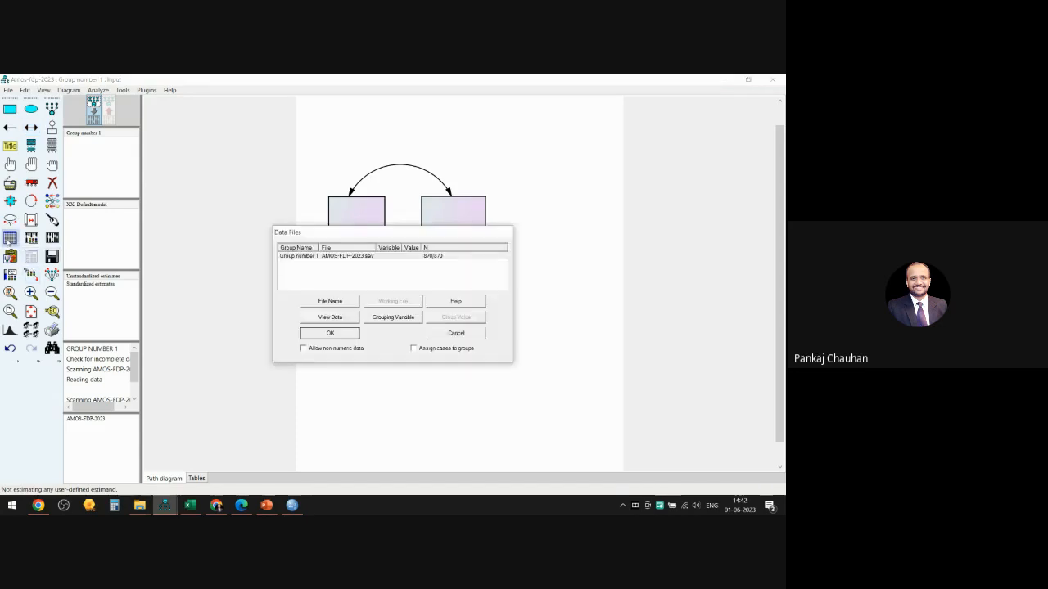
click(331, 317)
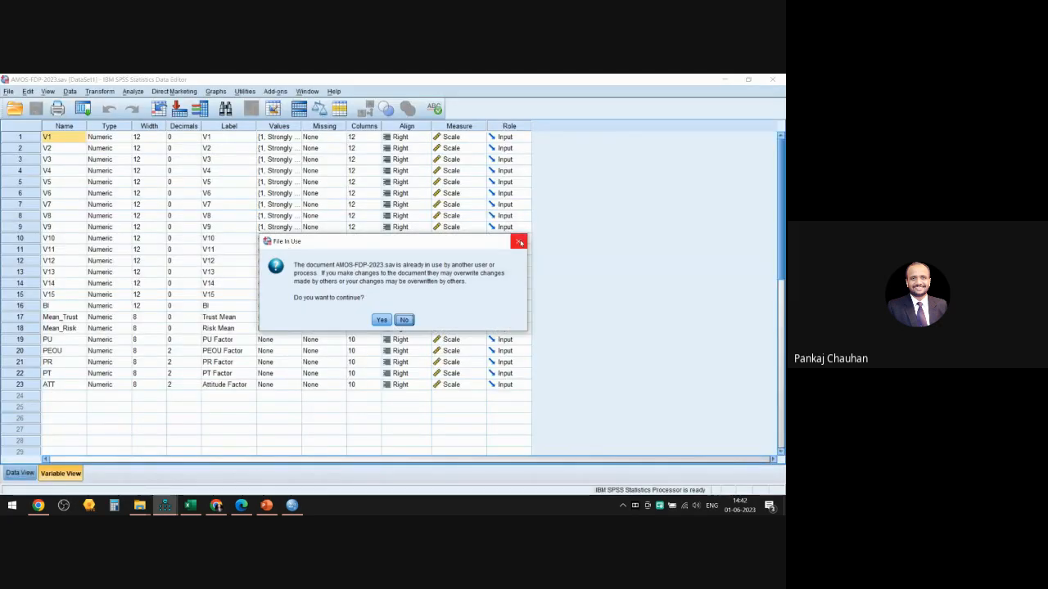
click(520, 242)
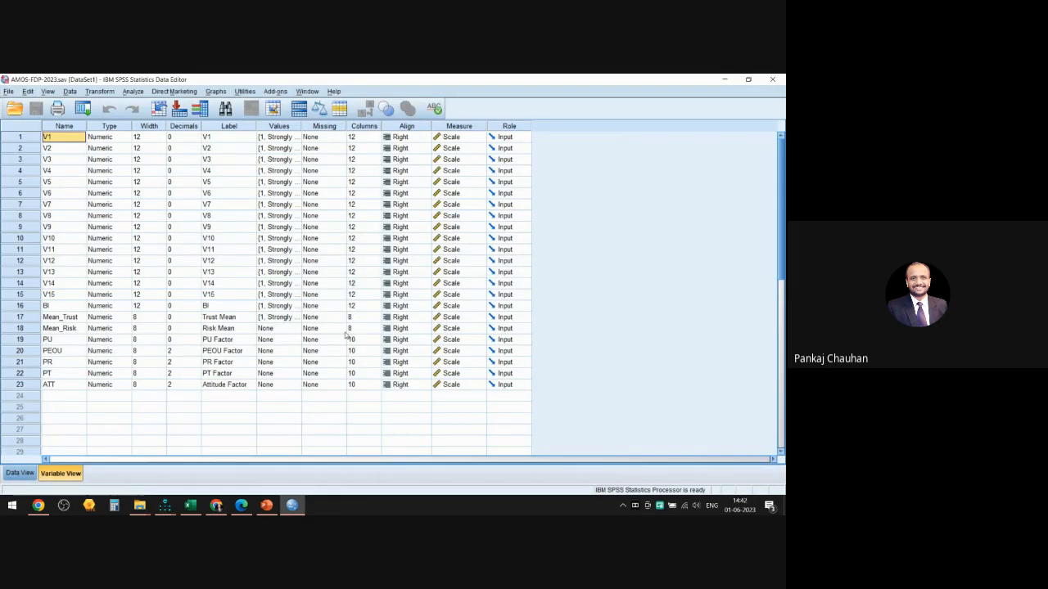
click(724, 79)
click(356, 334)
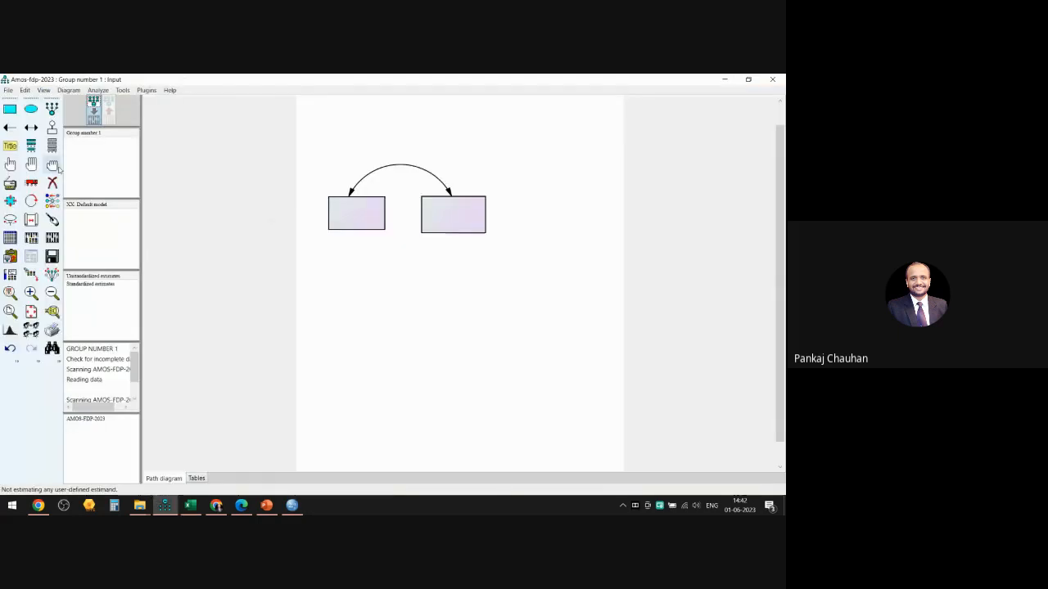
From the dataset variable list, assign PU (PU Factor) to the first rectangle and ATT (Attitude Factor) to the second, and close the list
click(52, 147)
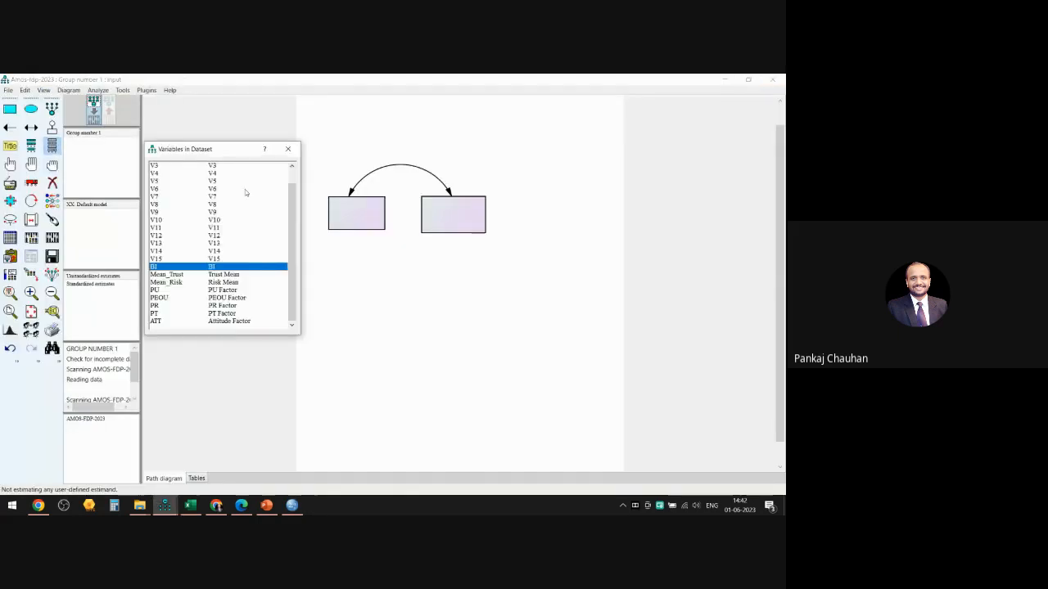
drag(233, 153, 214, 138)
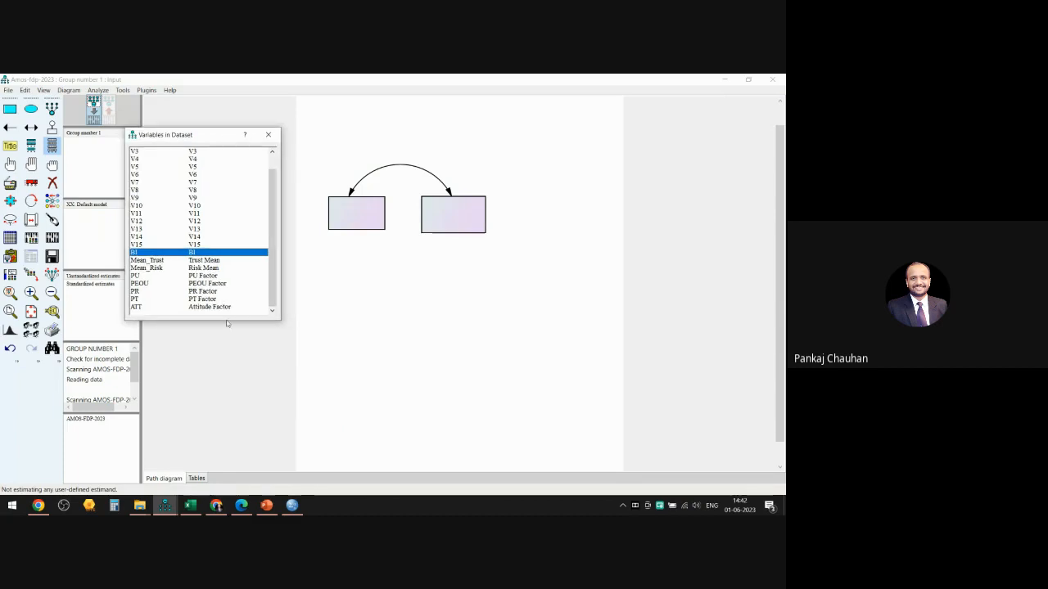
drag(223, 322, 219, 409)
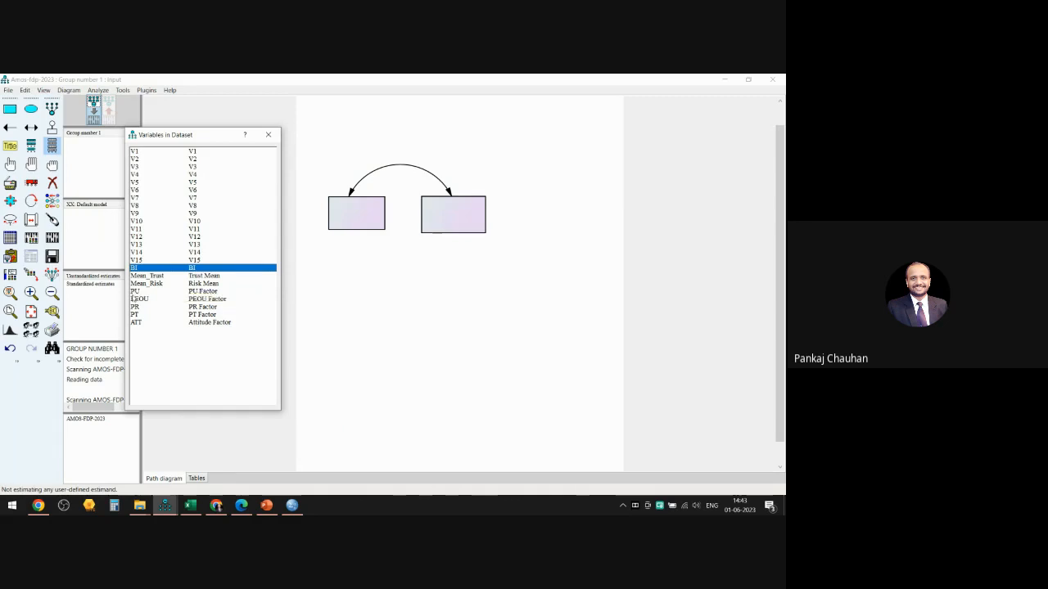
drag(135, 293, 357, 218)
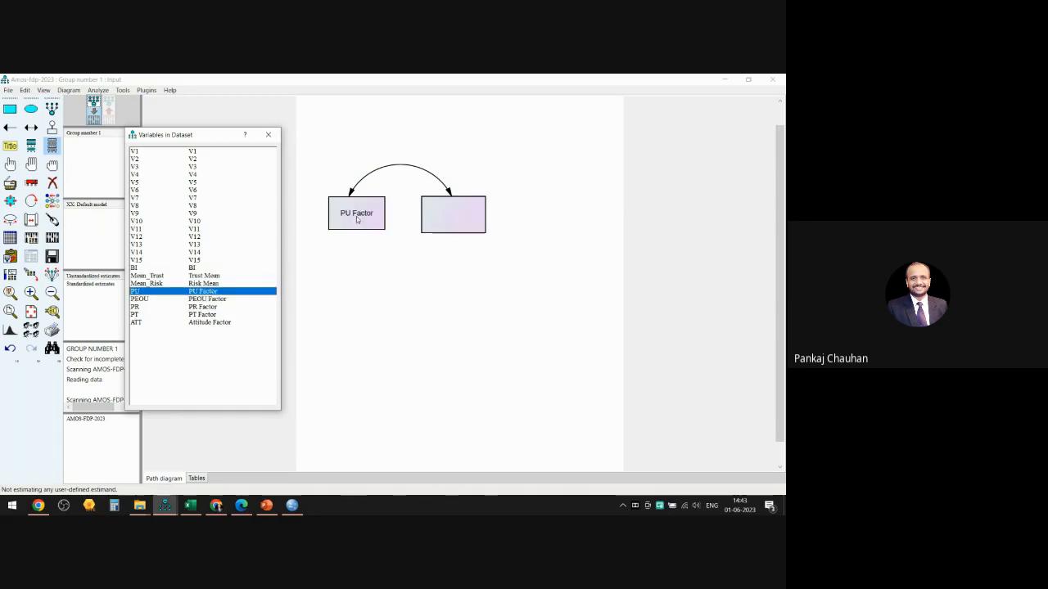
click(139, 322)
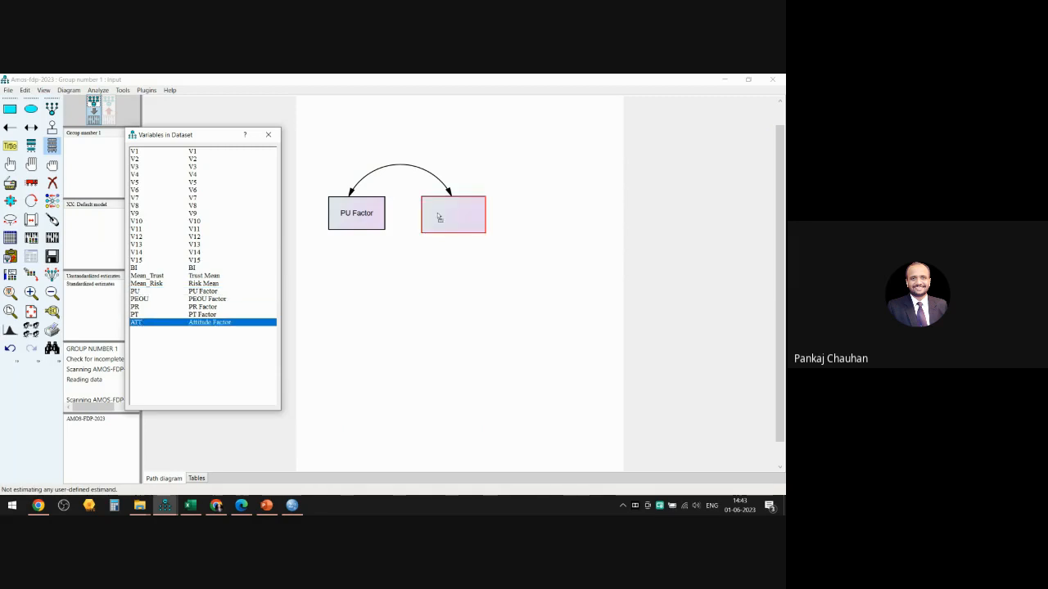
drag(439, 217, 441, 213)
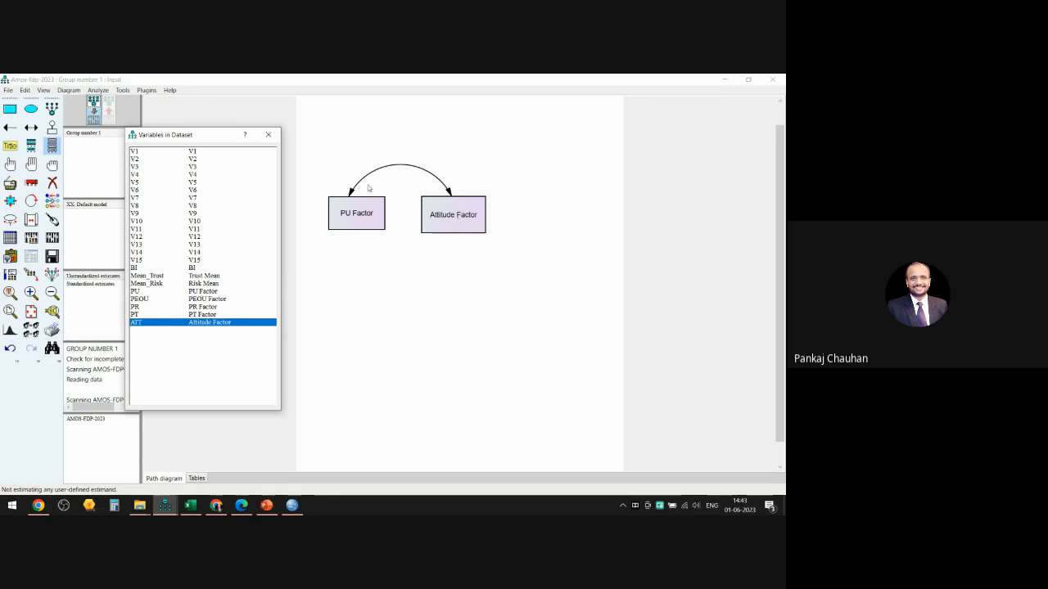
click(274, 140)
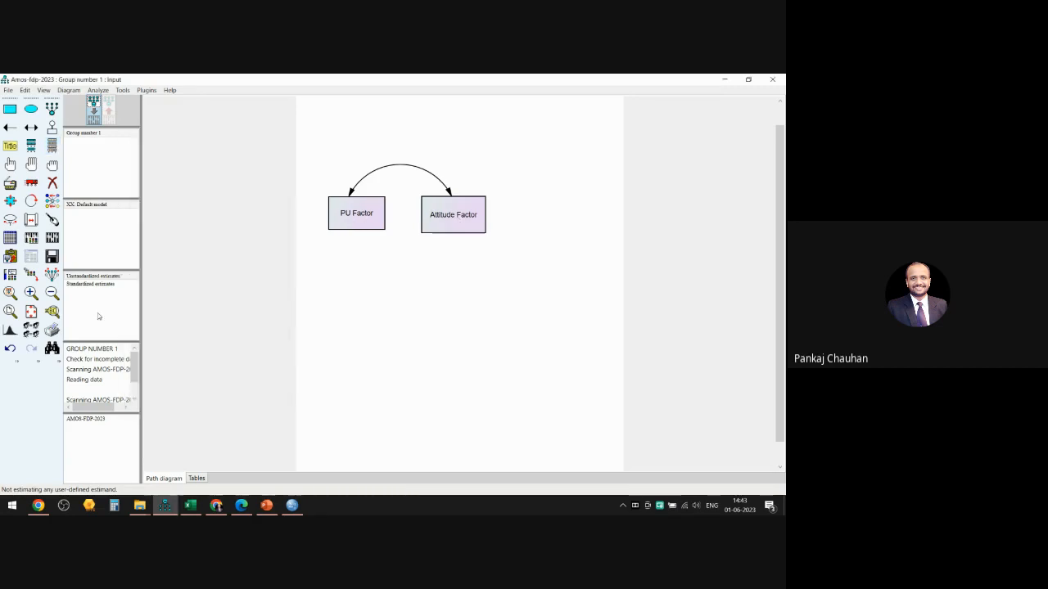
Review the Estimation and Output options in Analysis Properties and close the dialog
click(32, 240)
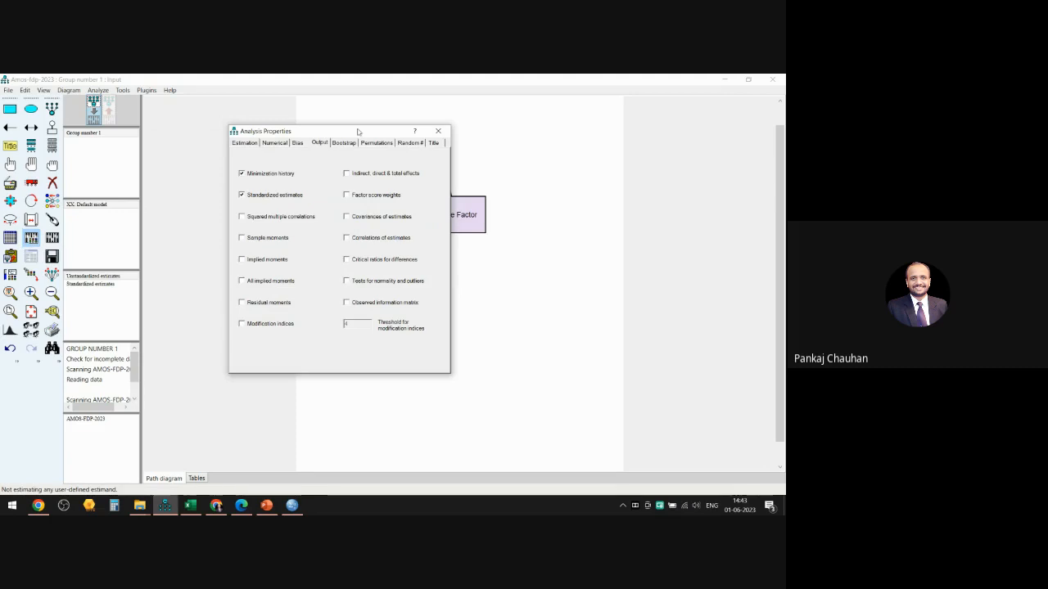
click(244, 143)
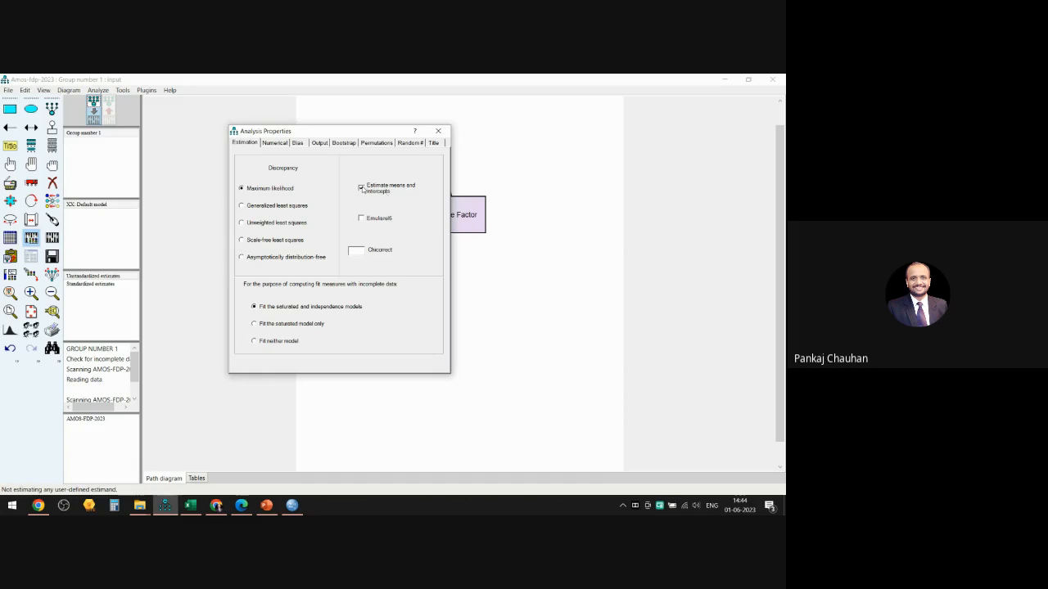
click(318, 144)
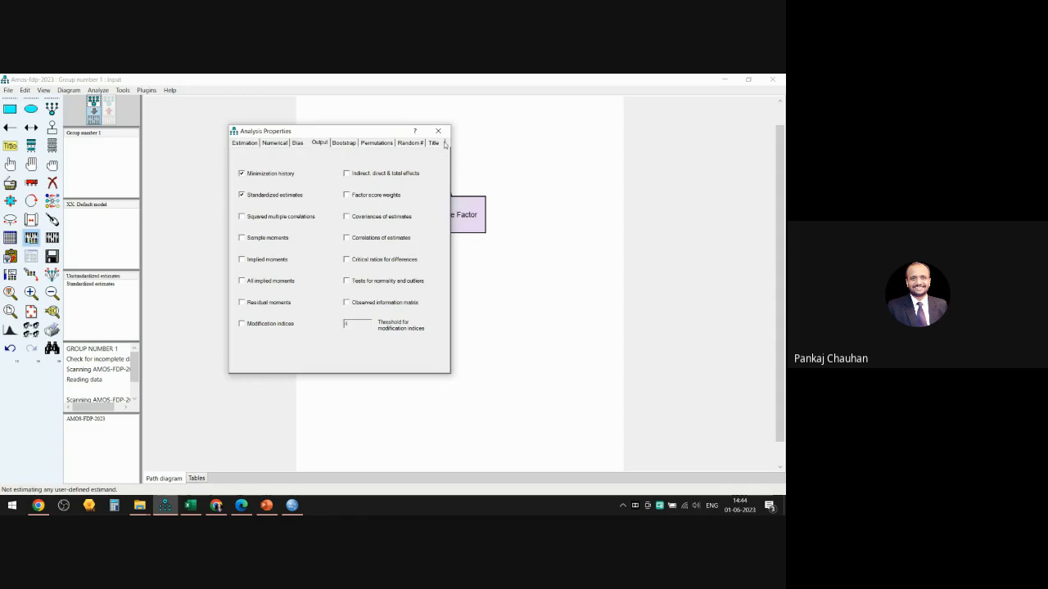
click(440, 132)
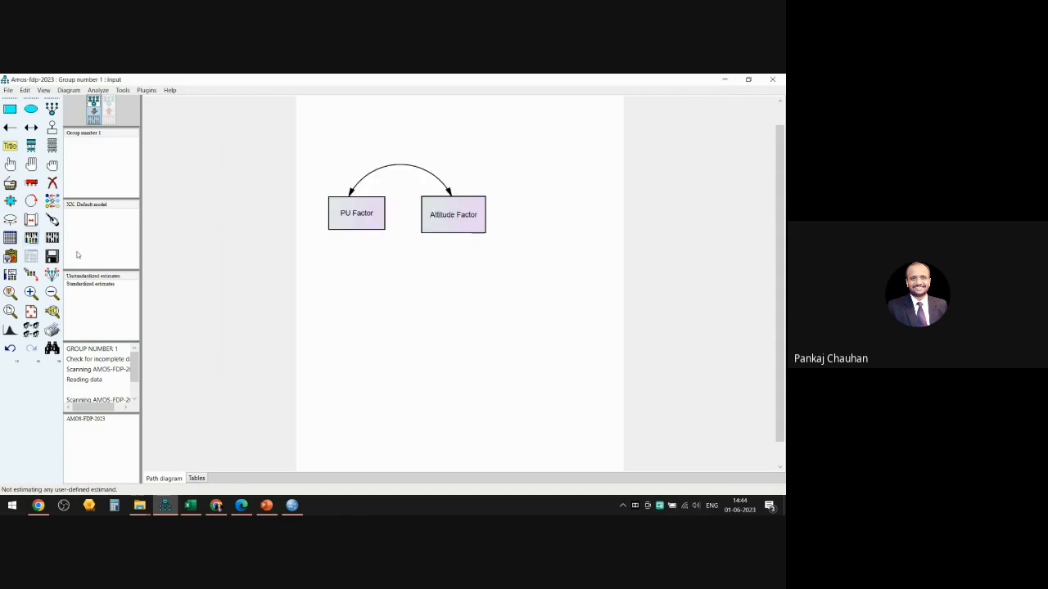
Save the path diagram, calculate the estimates and display the output path diagram
click(52, 256)
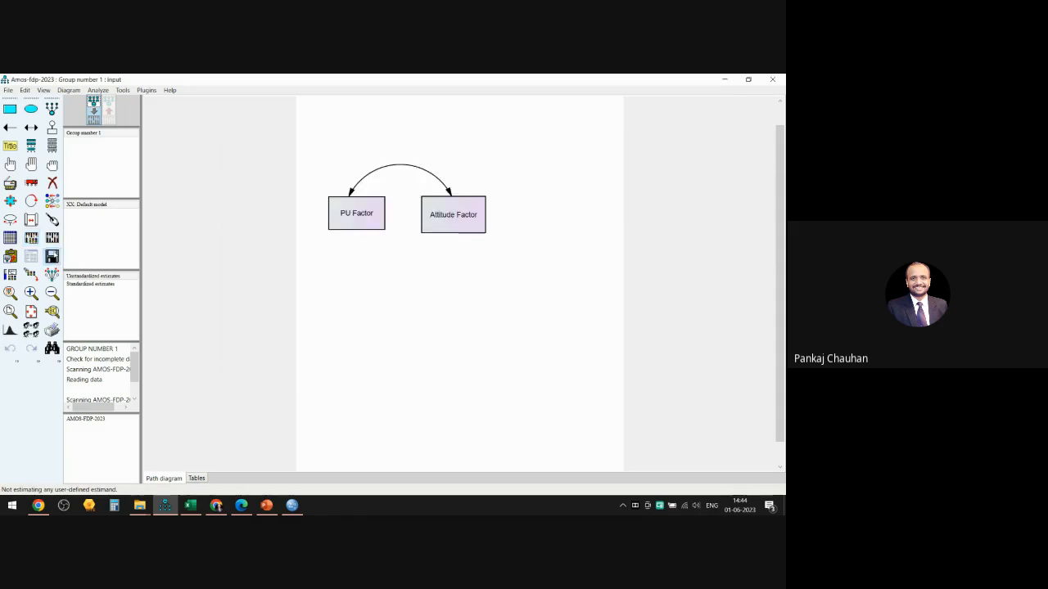
click(52, 244)
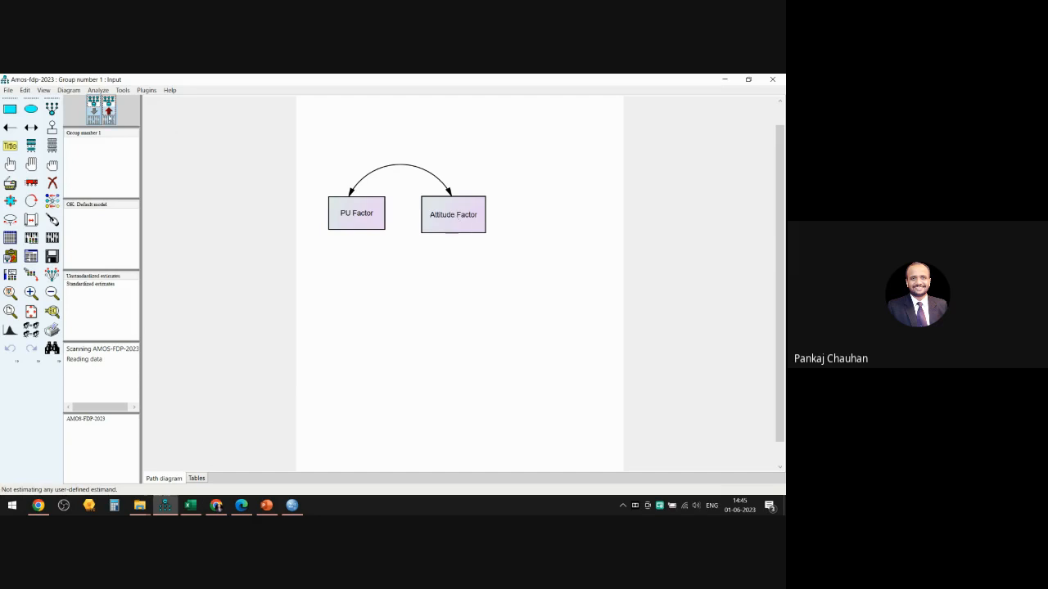
click(109, 115)
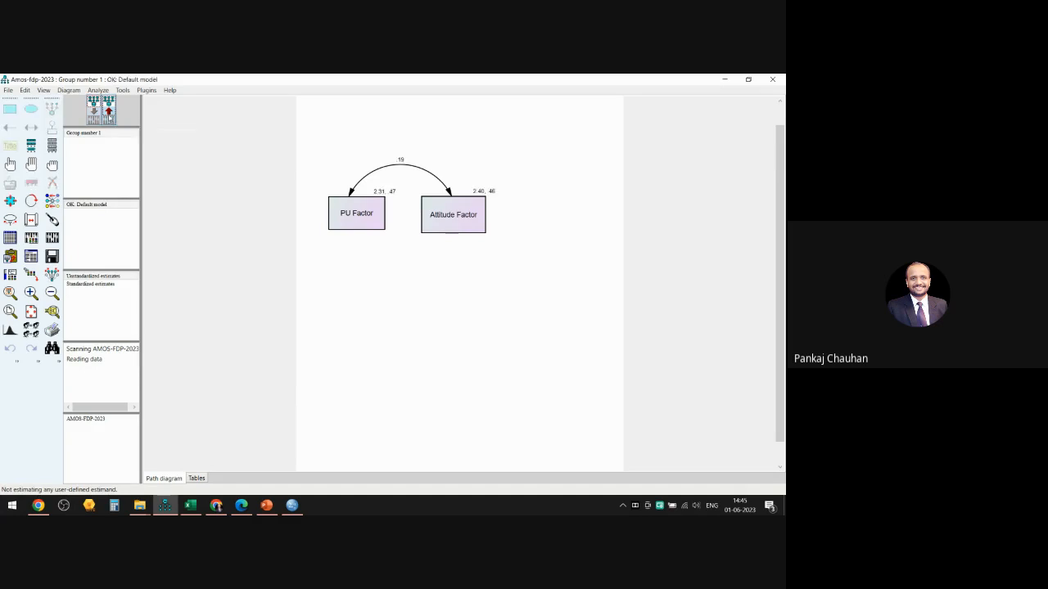
Switch the output diagram between standardized and unstandardized estimates to compare the covariance and correlation of PU Factor and Attitude Factor
click(112, 284)
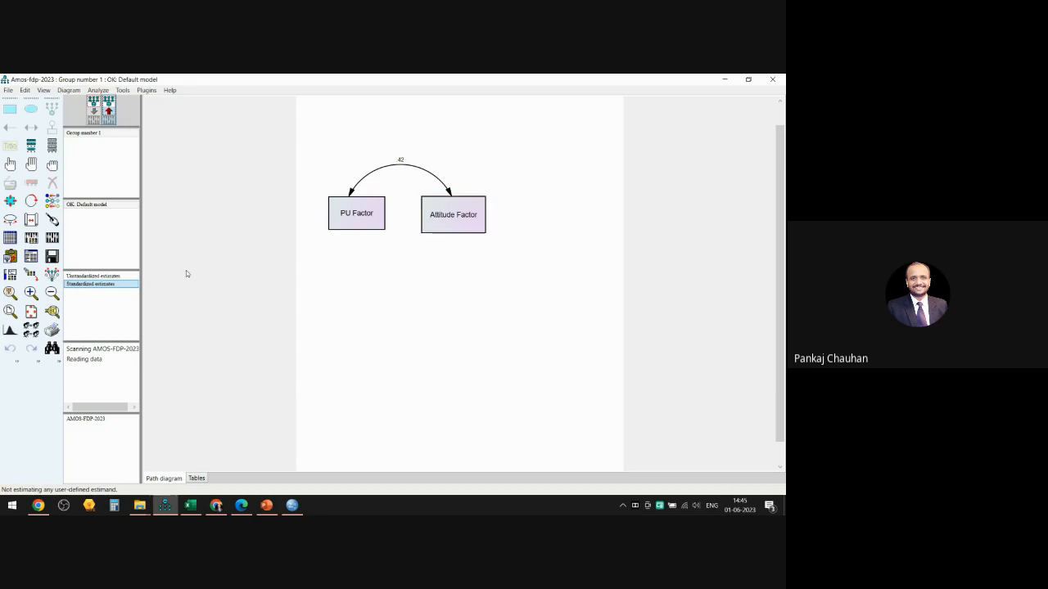
click(117, 277)
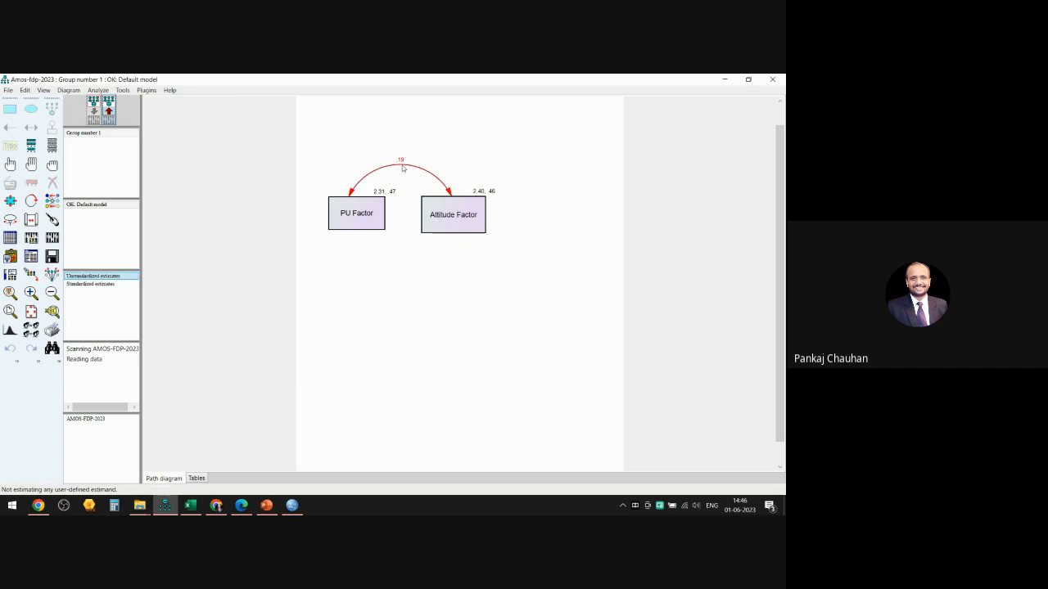
click(115, 284)
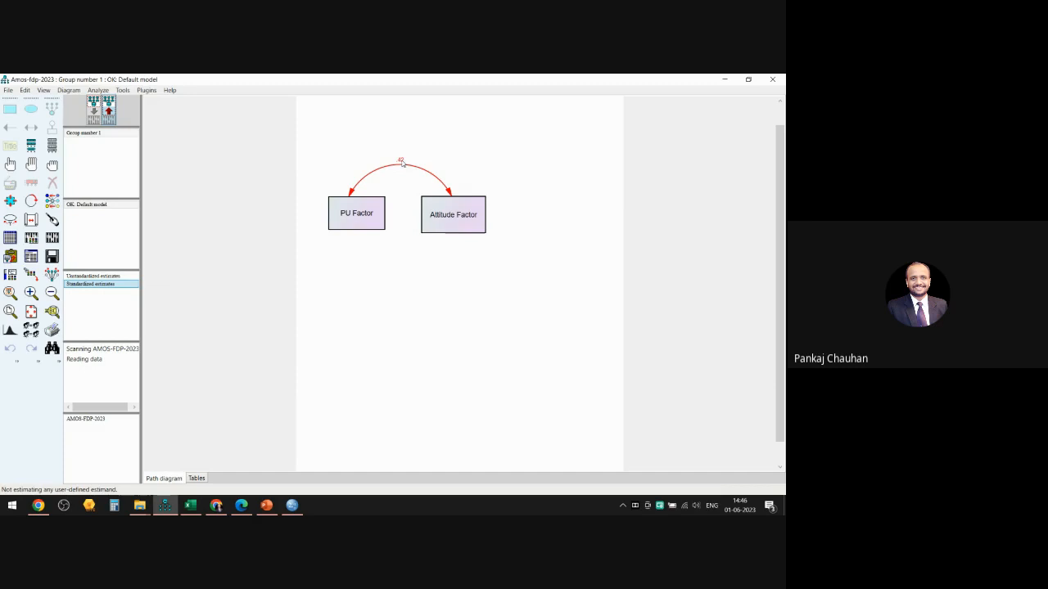
click(117, 277)
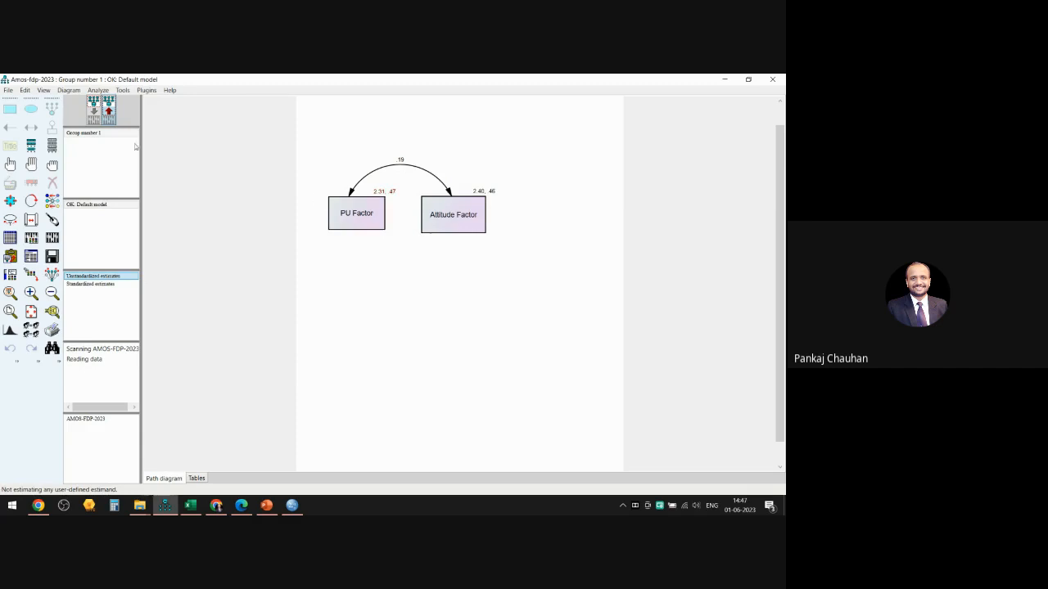
Check the list of dataset variables, close it, and show the standardized and unstandardized estimates once more
click(51, 145)
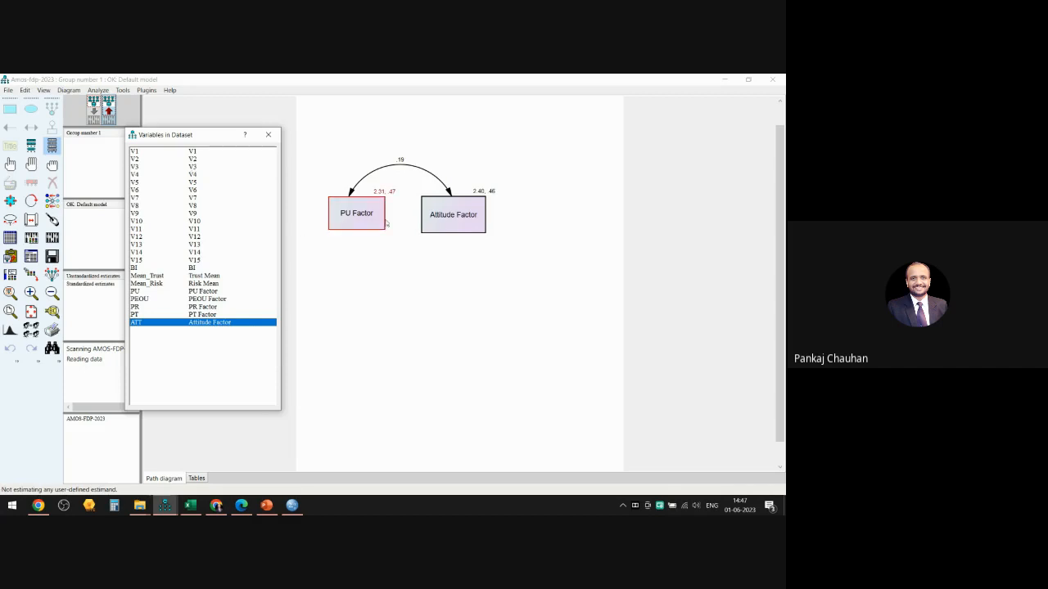
click(267, 134)
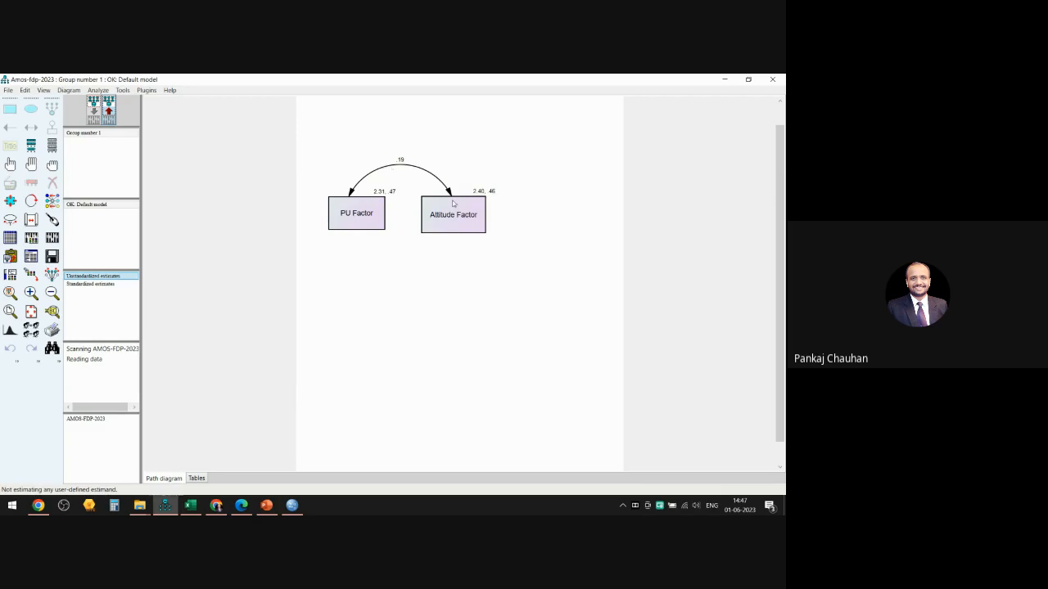
click(114, 287)
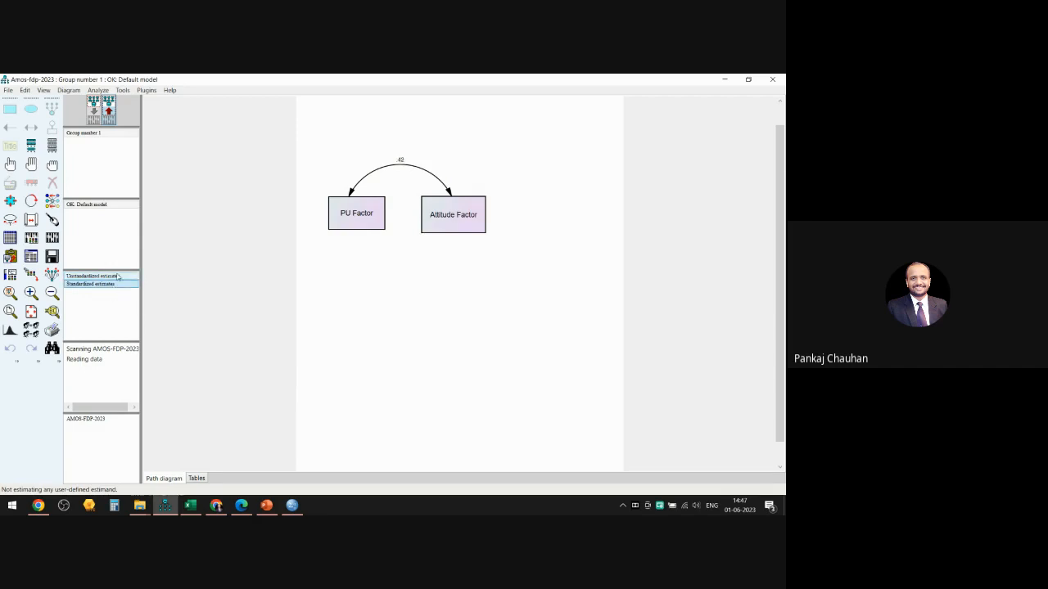
click(118, 277)
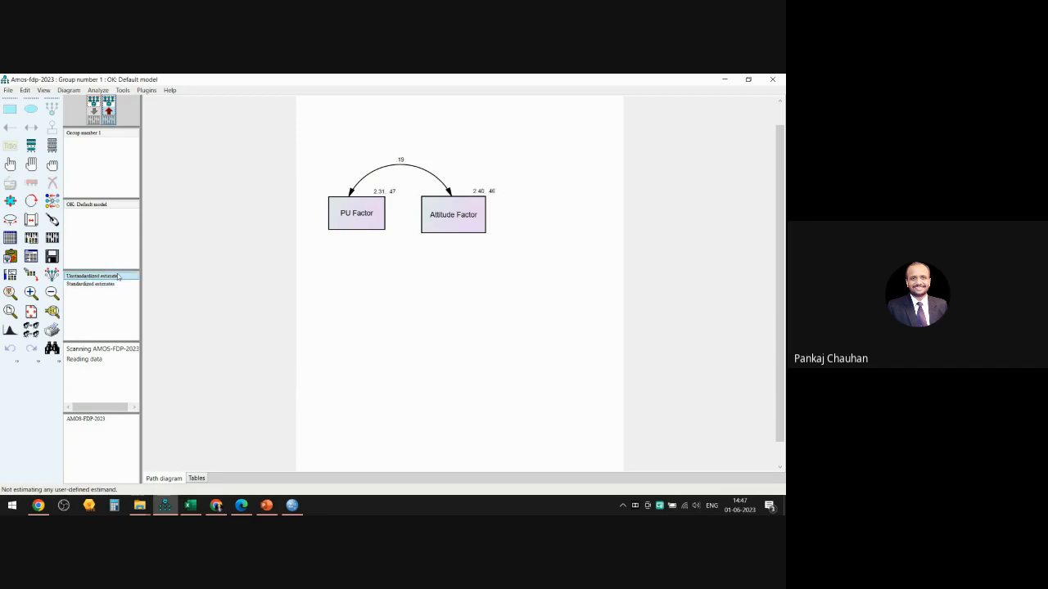
Check the in-call messages in the Google Meet window and return to the Amos diagram
click(220, 508)
click(216, 458)
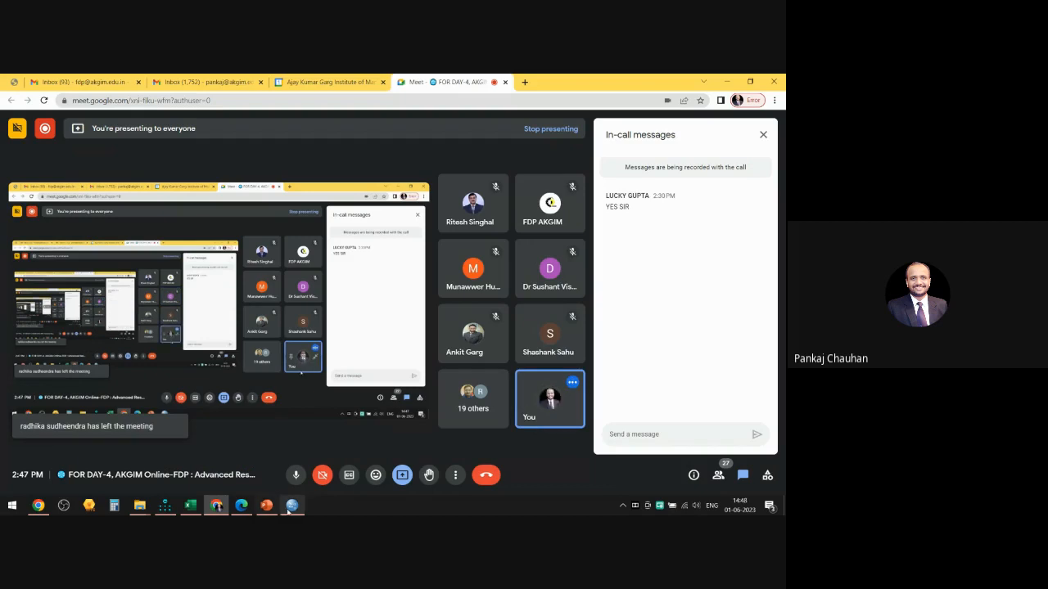
click(166, 507)
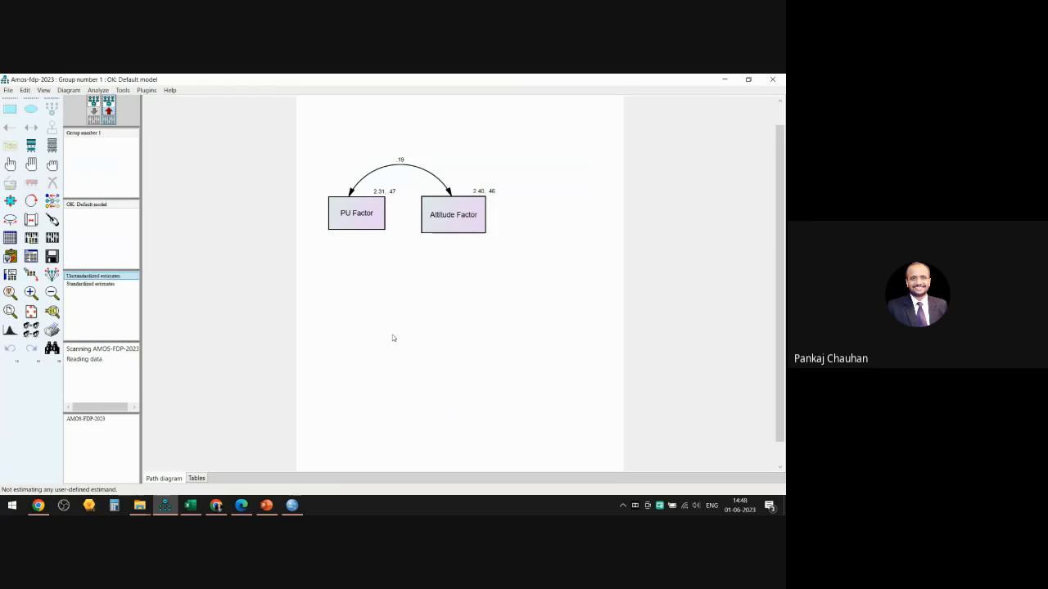
View the AMOS-FDP-2023.sav variable definitions in SPSS, return to Amos and compare the input path diagram with the output path diagram
click(292, 505)
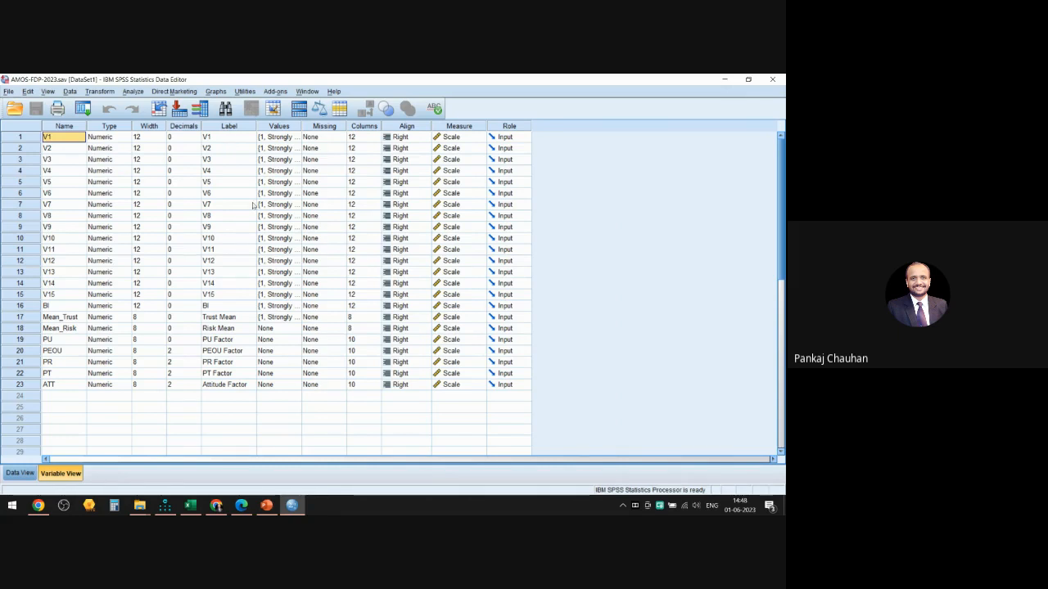
click(164, 505)
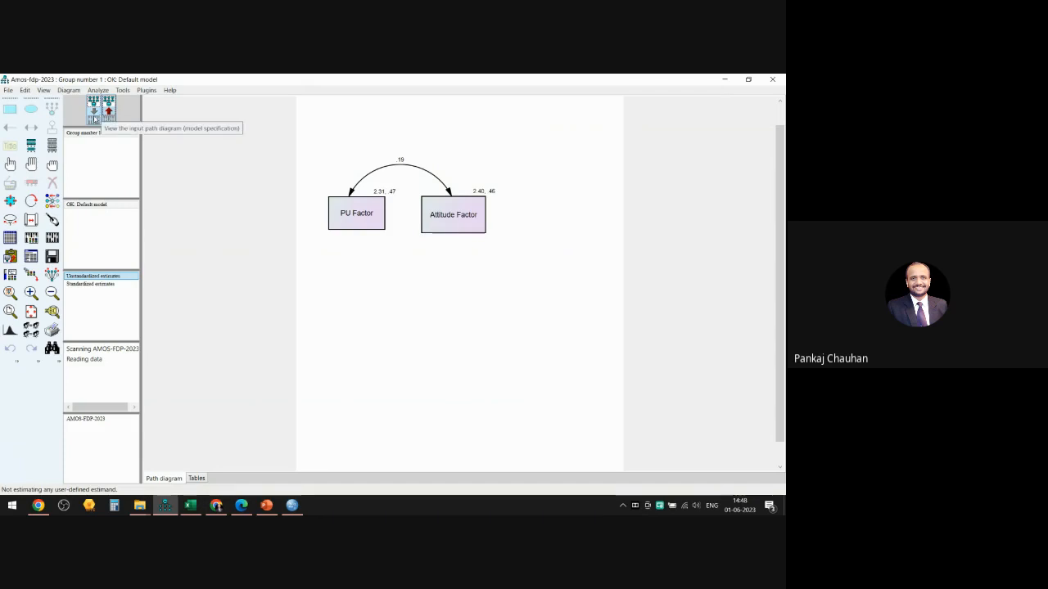
click(94, 120)
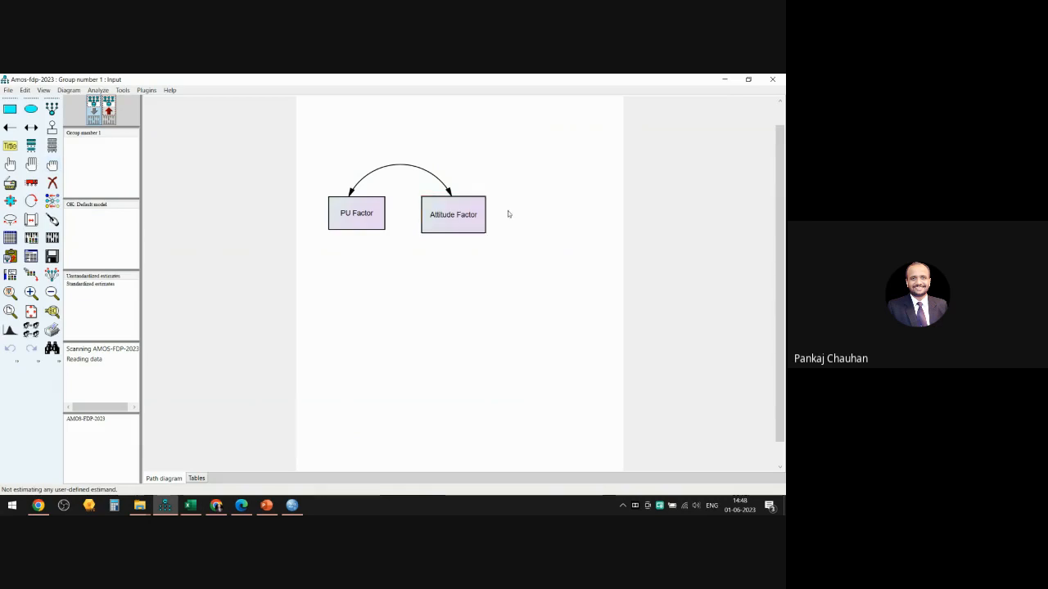
click(109, 116)
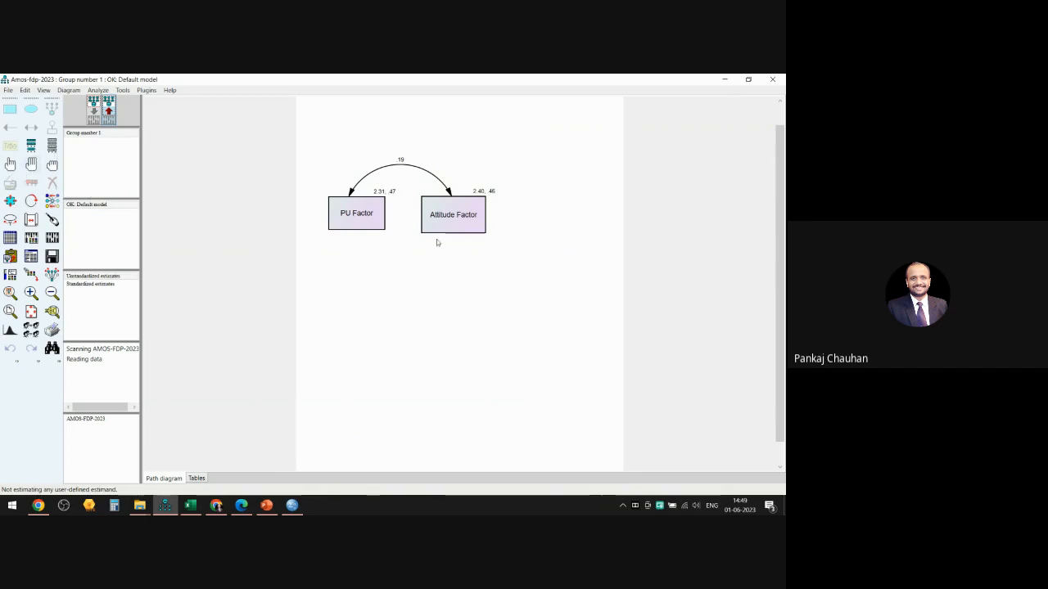
Return to the input path diagram and erase the PU Factor and Attitude Factor rectangles together with their covariance arrow
click(94, 115)
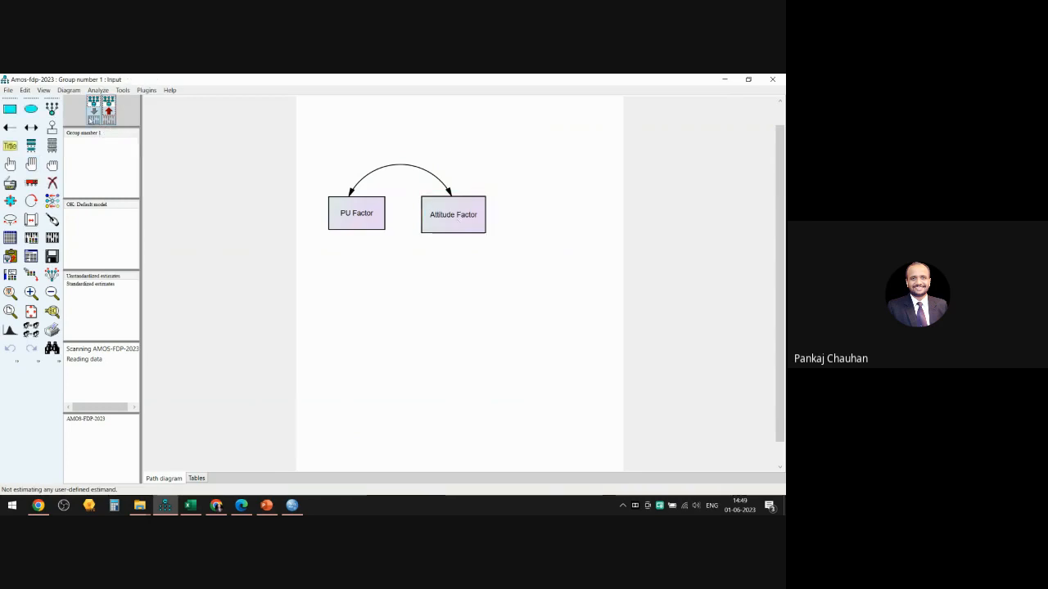
click(53, 185)
click(362, 216)
click(460, 213)
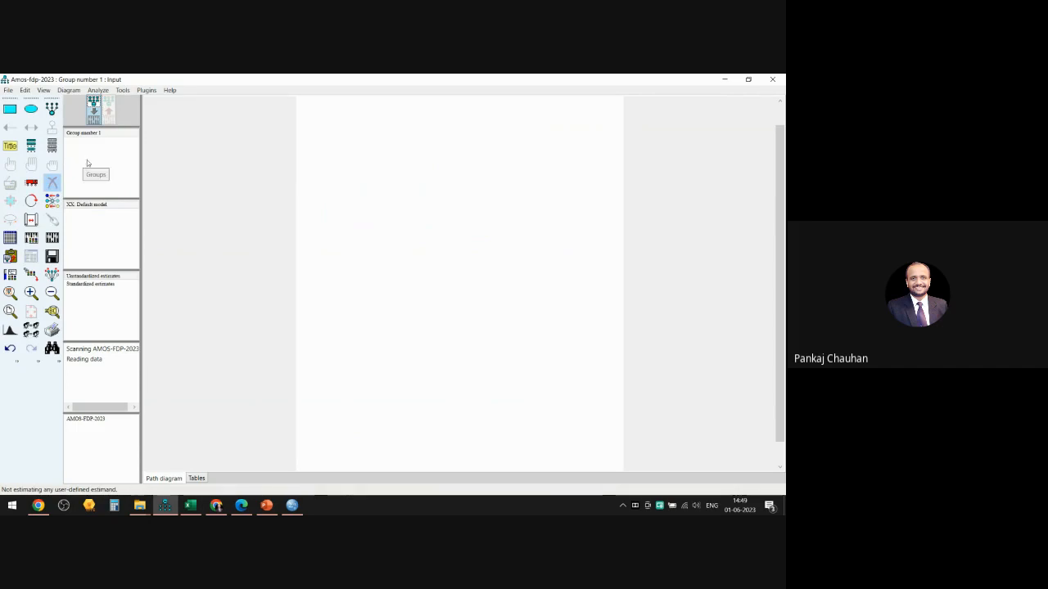
Draw an observed-variable rectangle, duplicate it twice below to form a column of three, and place another copy to the right of the middle one
click(9, 110)
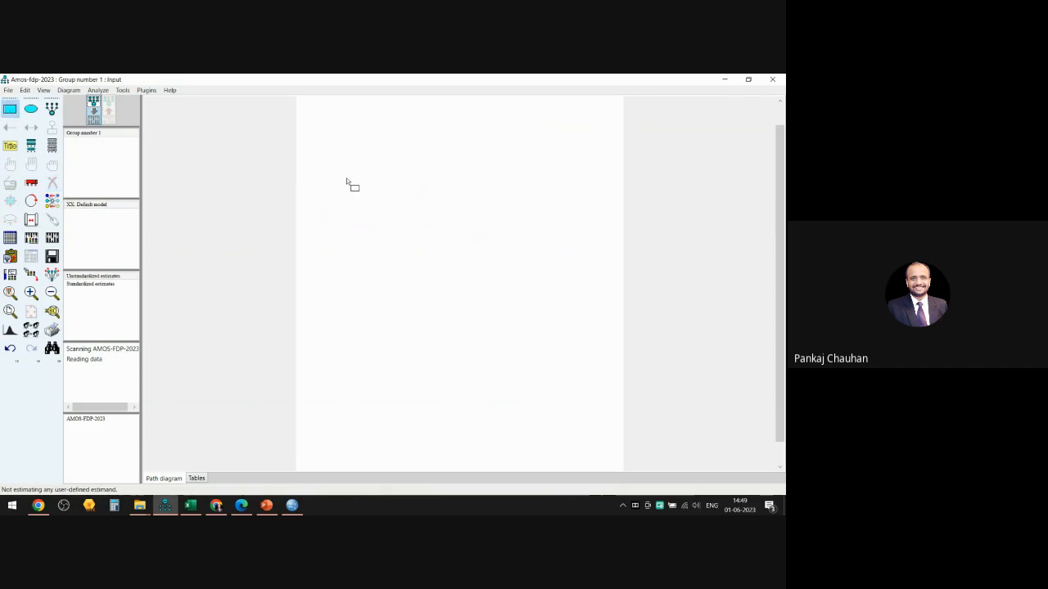
drag(346, 177, 393, 210)
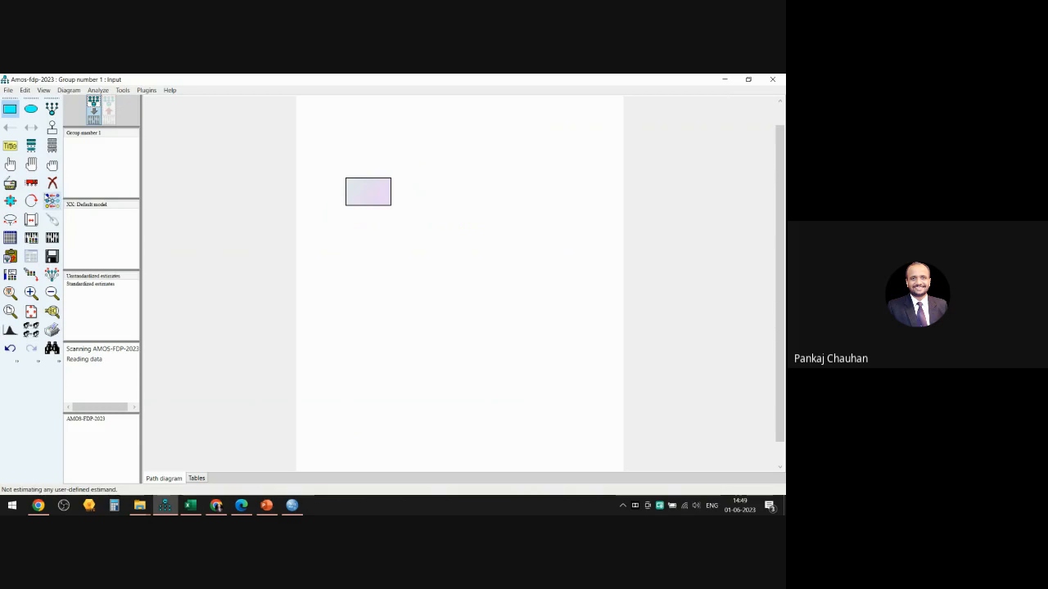
click(11, 185)
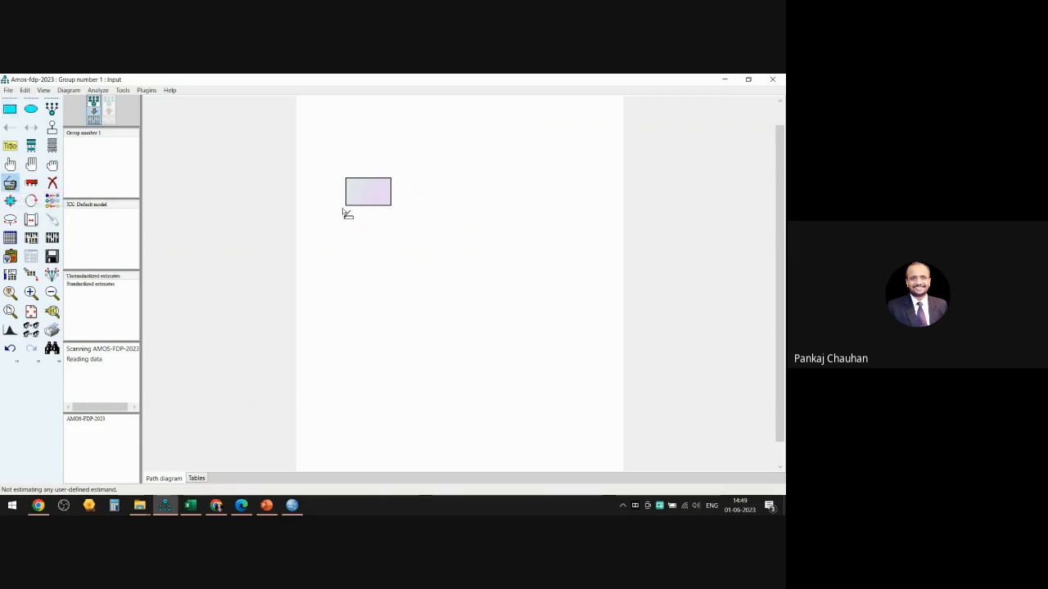
drag(365, 201, 364, 280)
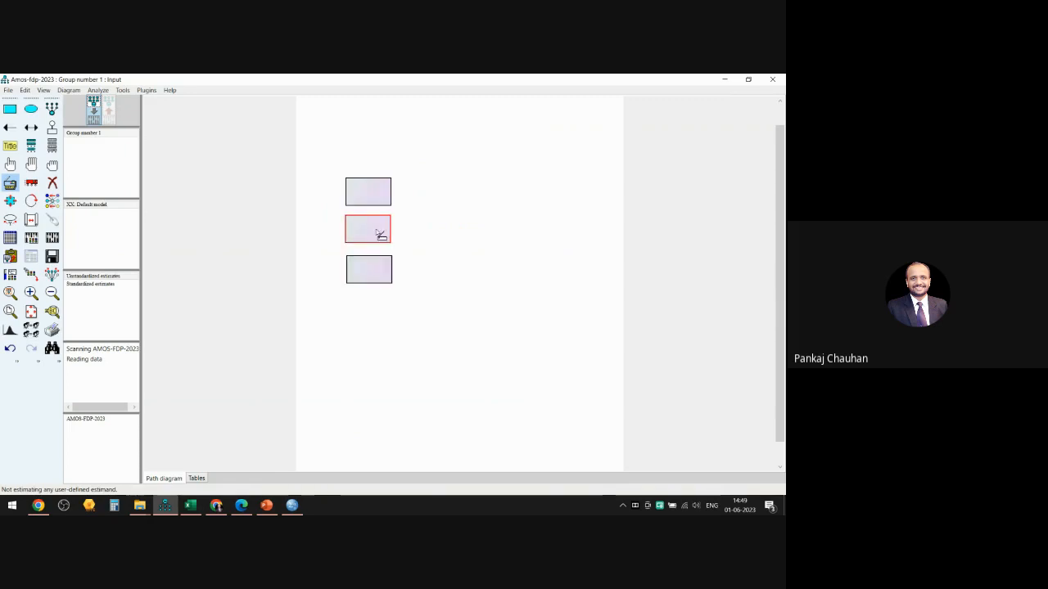
drag(379, 234, 487, 235)
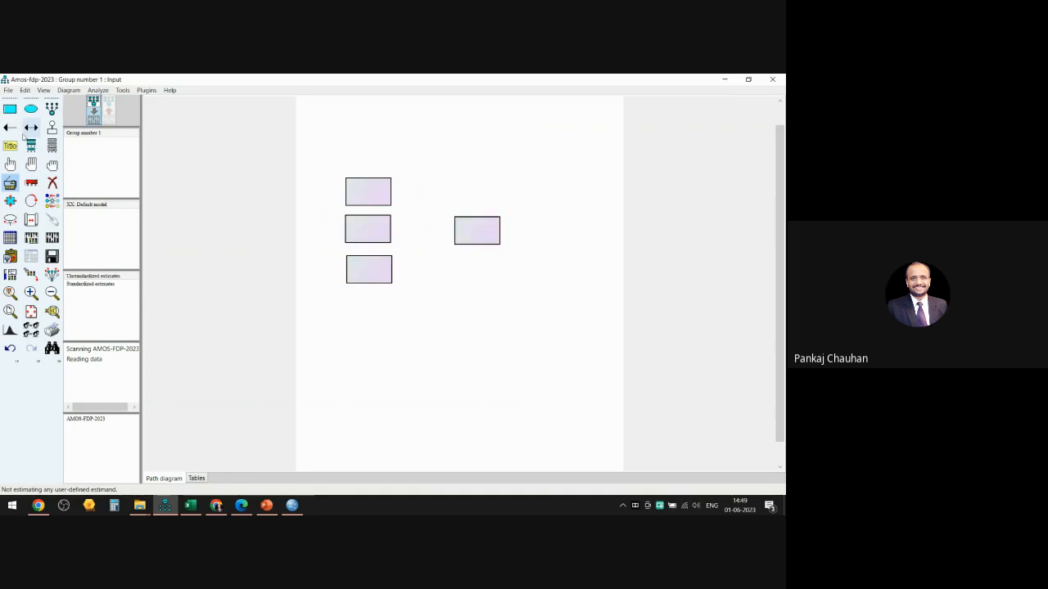
Assign PU, PEOU and PR from the dataset to the three stacked rectangles and ATT to the separate one
click(10, 183)
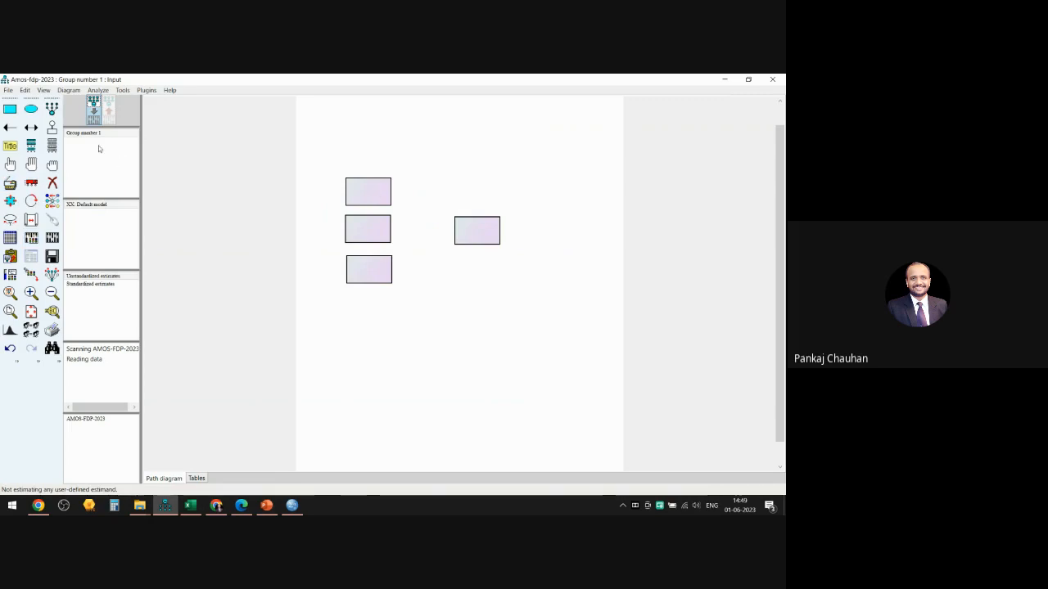
click(52, 146)
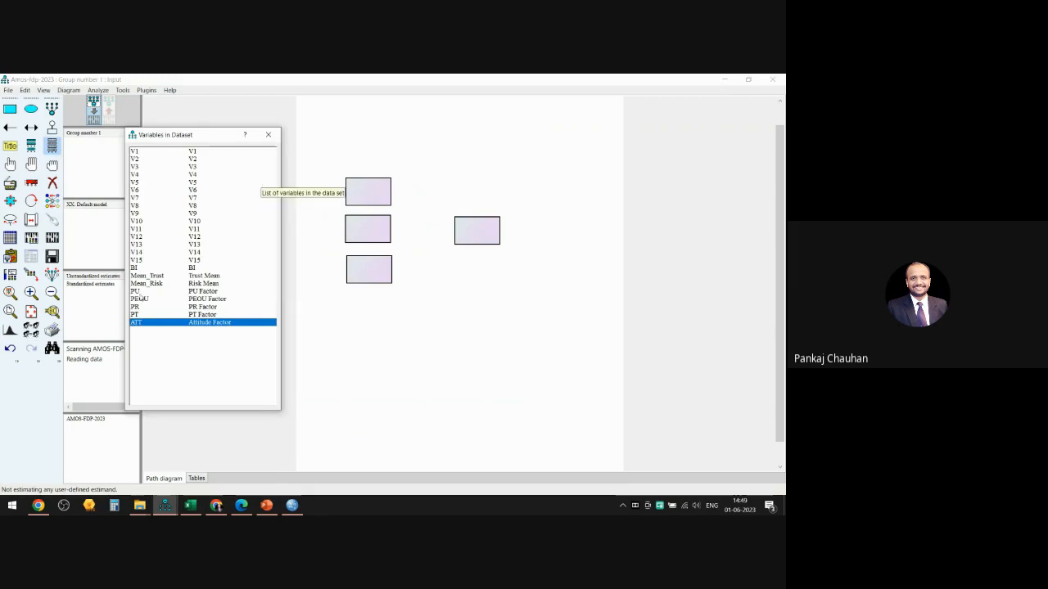
drag(138, 292, 365, 195)
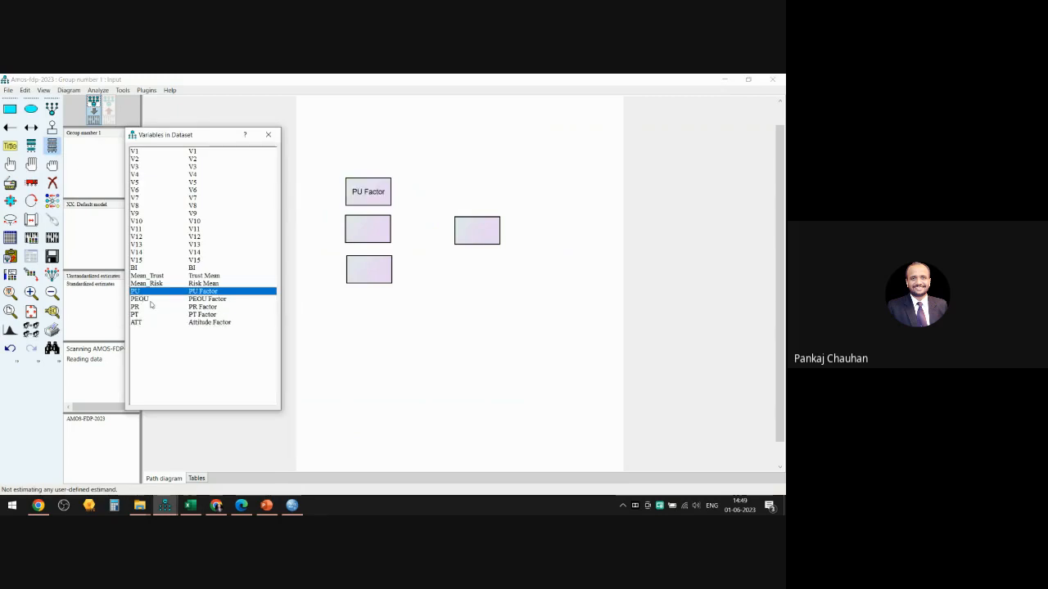
drag(150, 300, 367, 229)
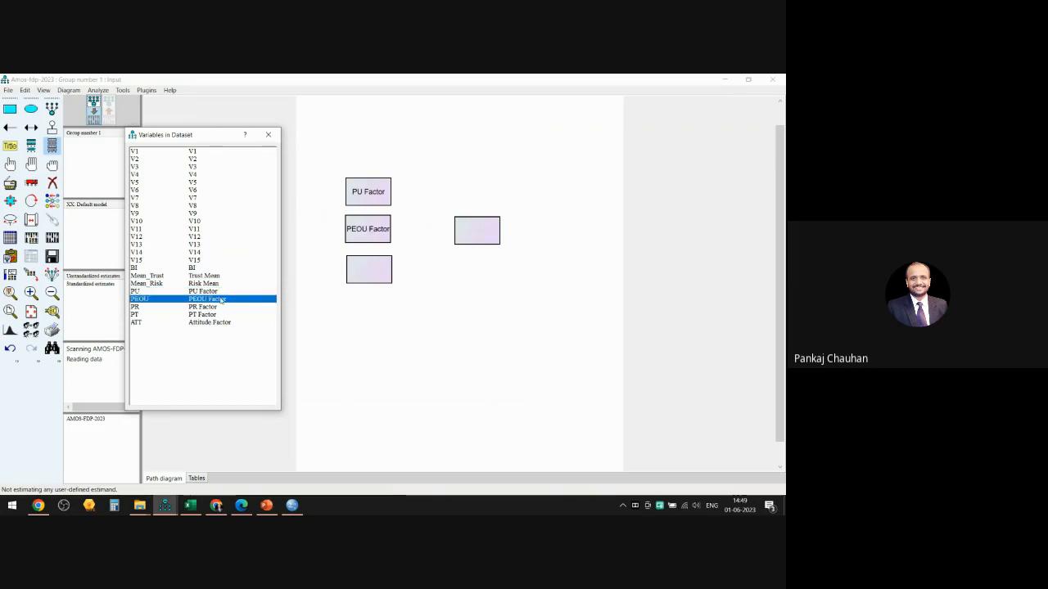
drag(137, 309, 369, 273)
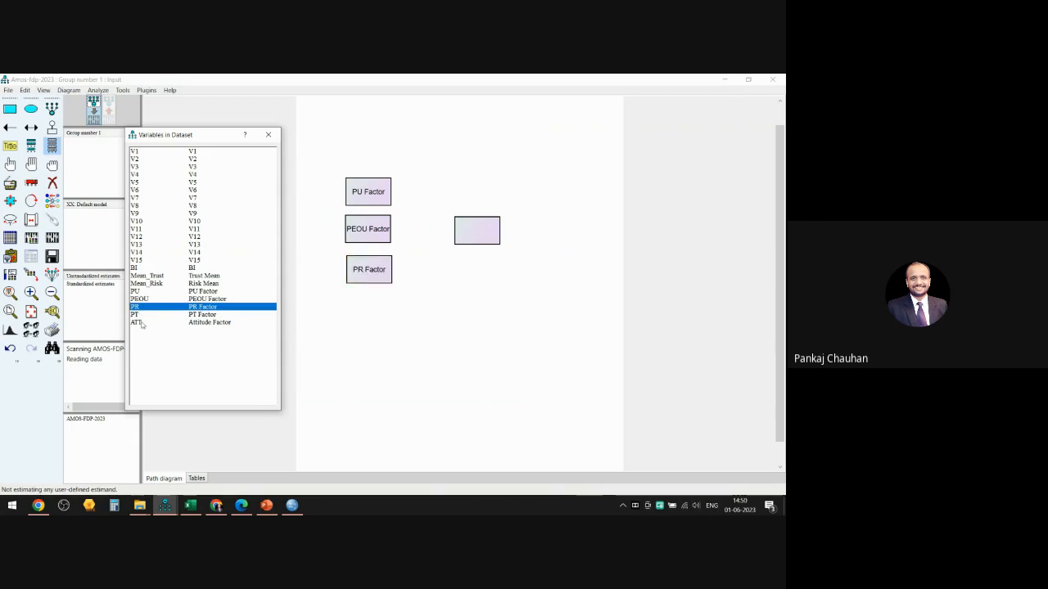
drag(147, 322, 480, 231)
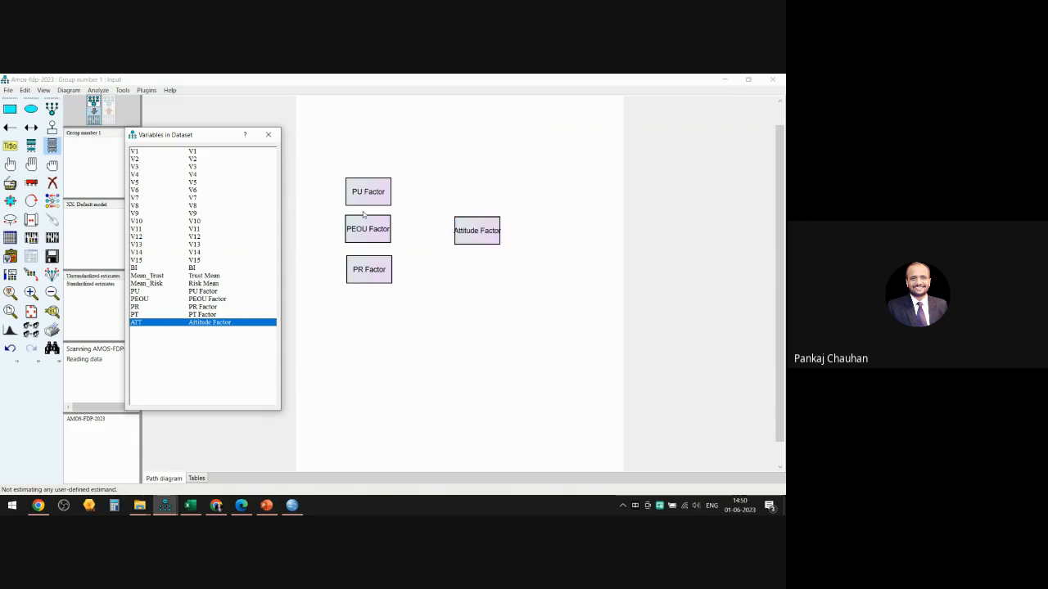
click(268, 134)
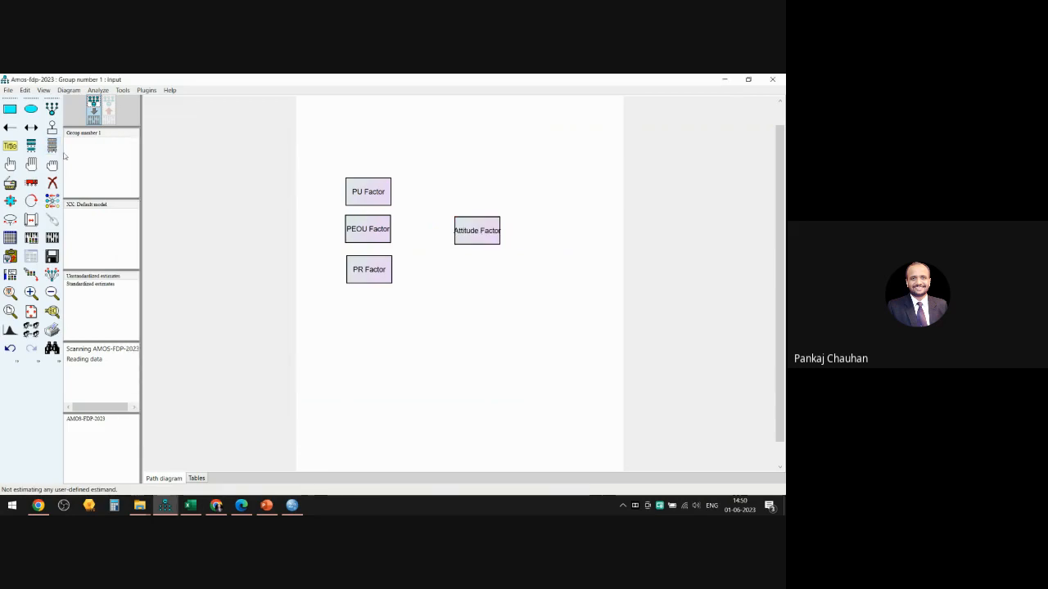
Draw single-headed paths from PU Factor, PEOU Factor and PR Factor to Attitude Factor
key(F5)
drag(388, 194, 461, 232)
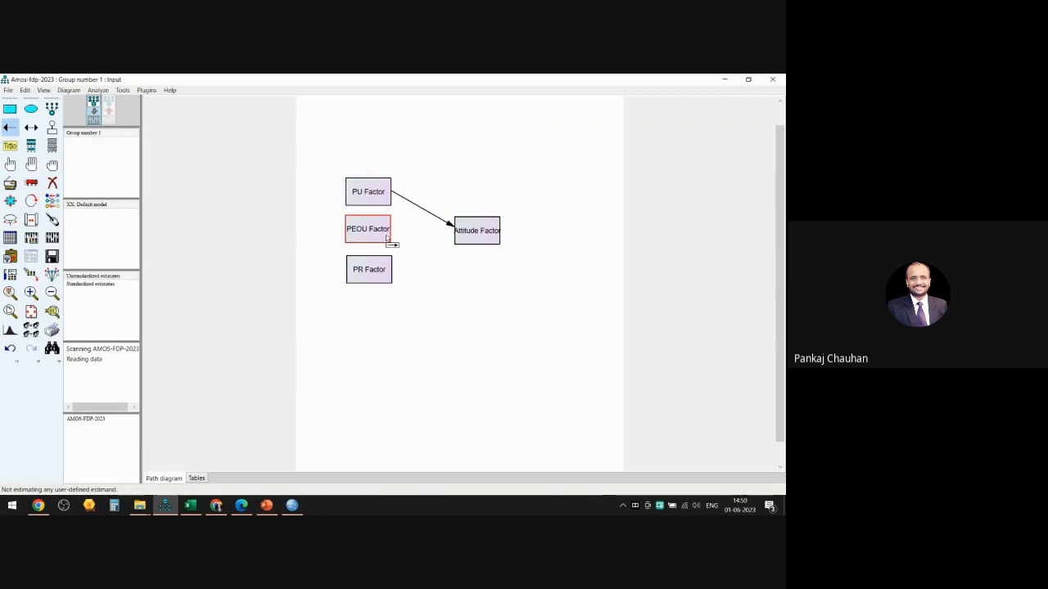
drag(392, 235, 457, 231)
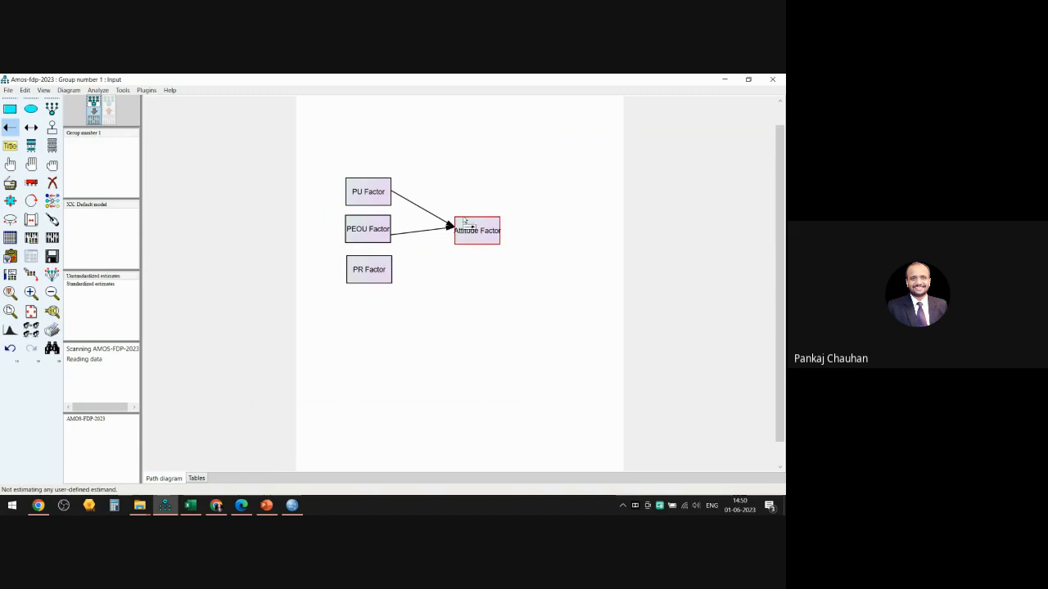
drag(396, 266, 469, 234)
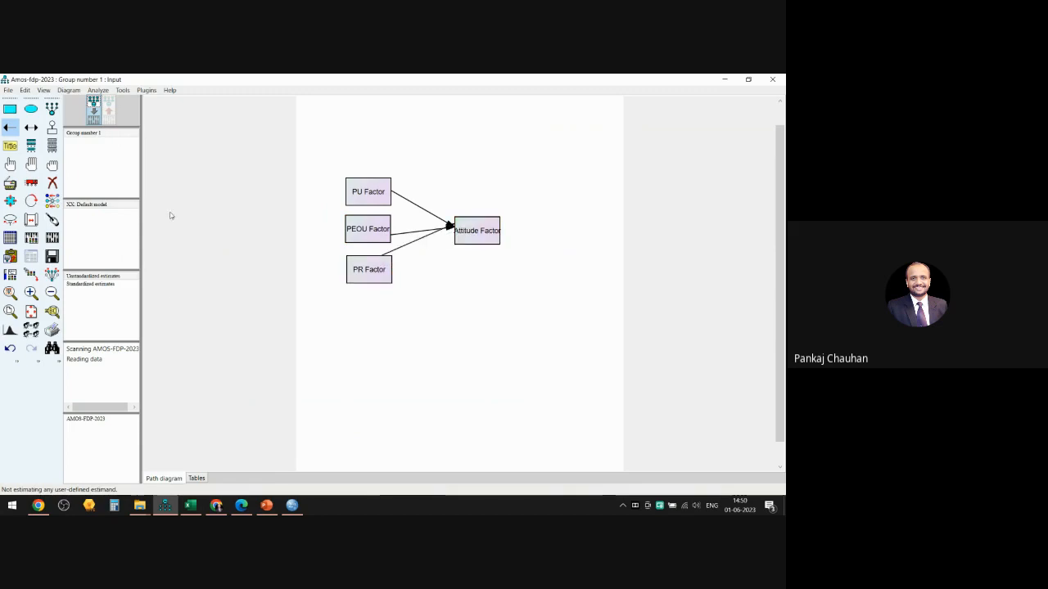
Connect PU Factor, PEOU Factor and PR Factor pairwise with double-headed covariance arrows
click(32, 127)
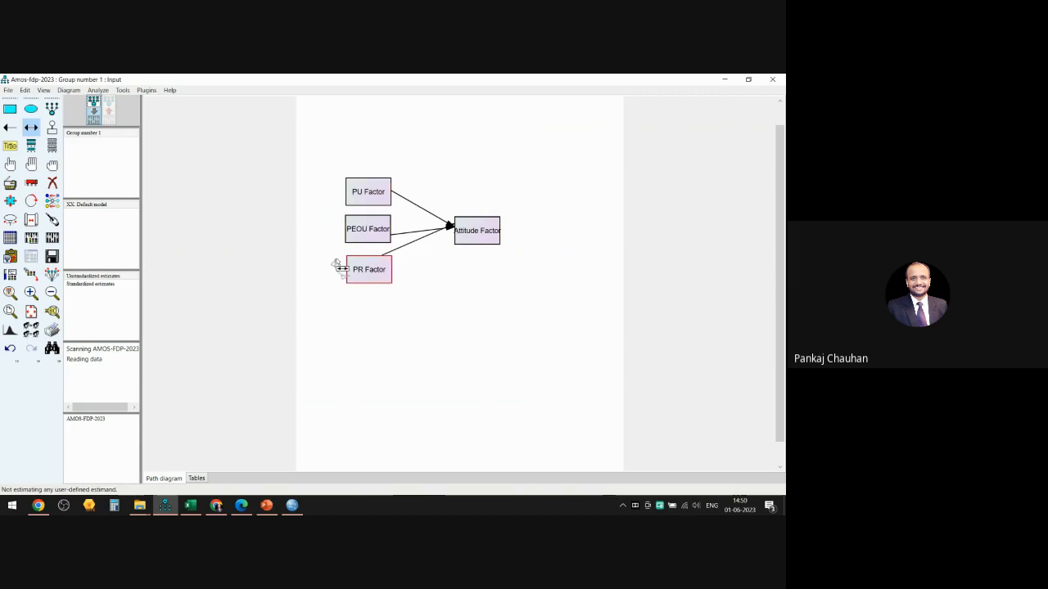
drag(348, 265, 348, 198)
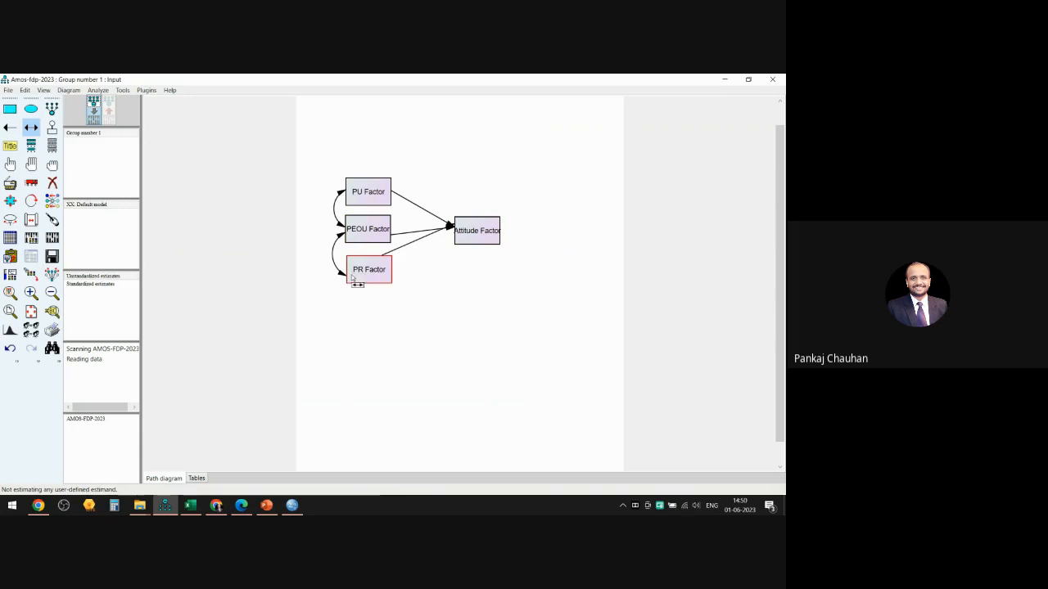
drag(351, 279, 352, 193)
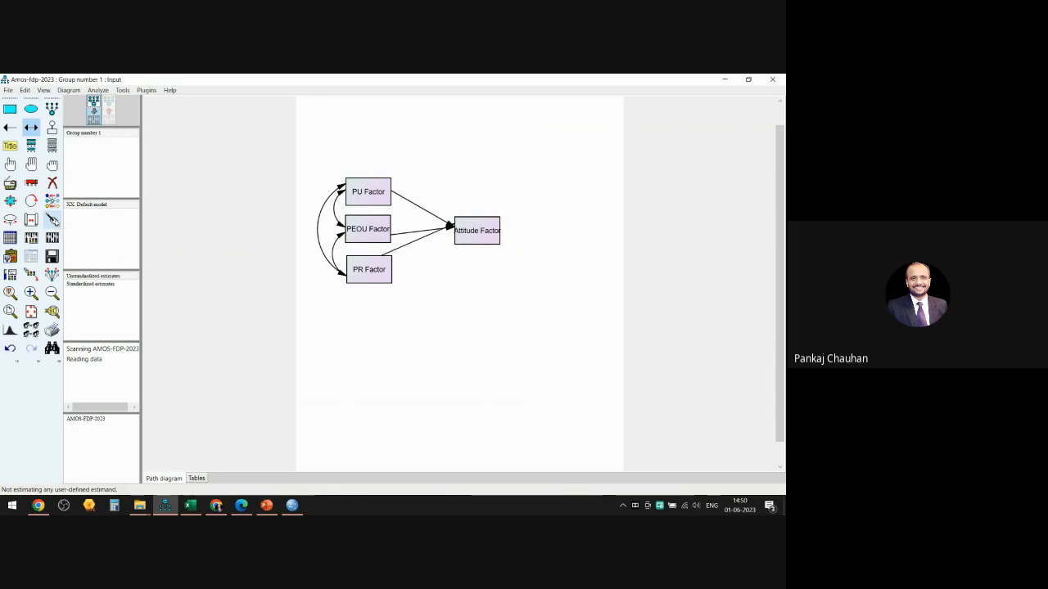
Touch up Attitude Factor, PEOU Factor and PR Factor so their arrows attach neatly to the rectangles
click(52, 219)
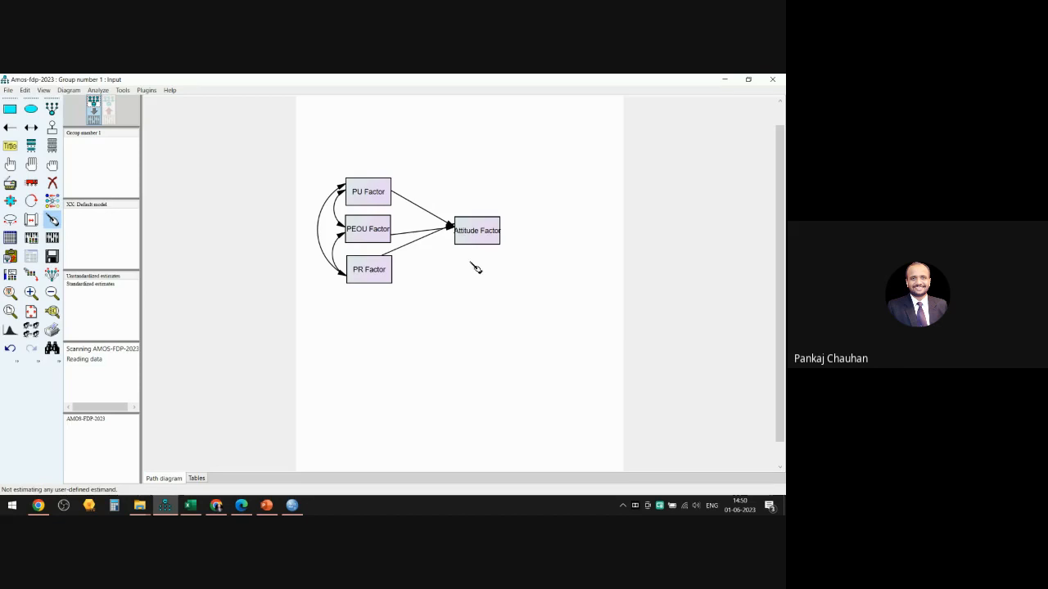
click(474, 237)
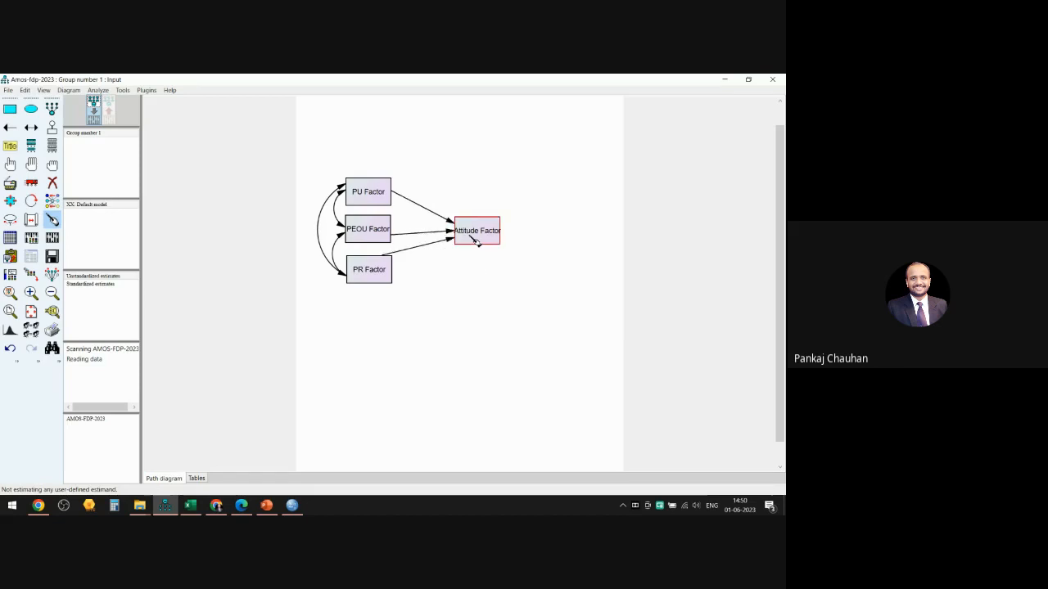
click(381, 225)
click(381, 275)
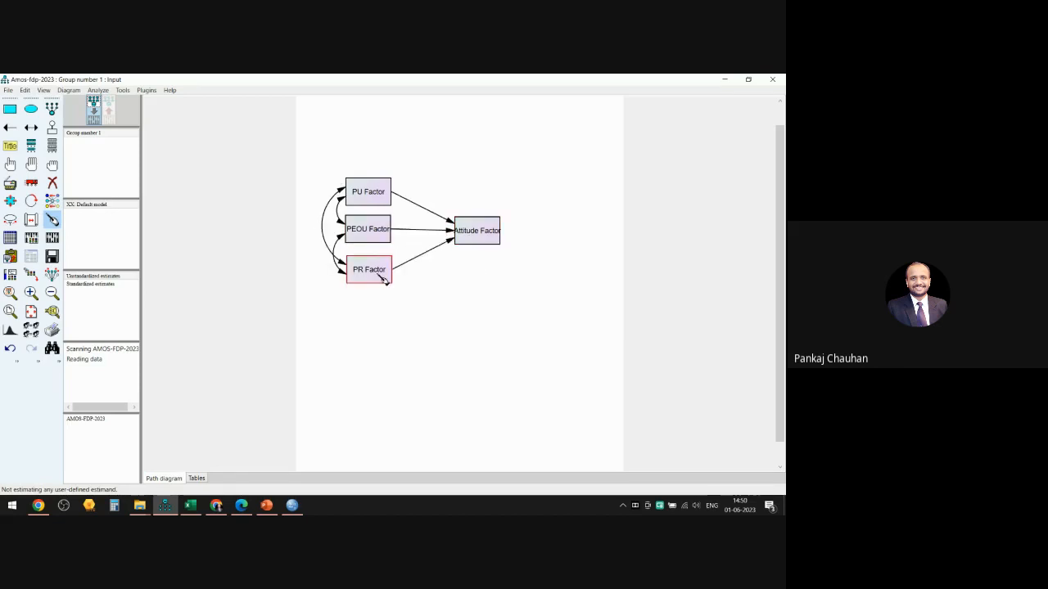
click(54, 221)
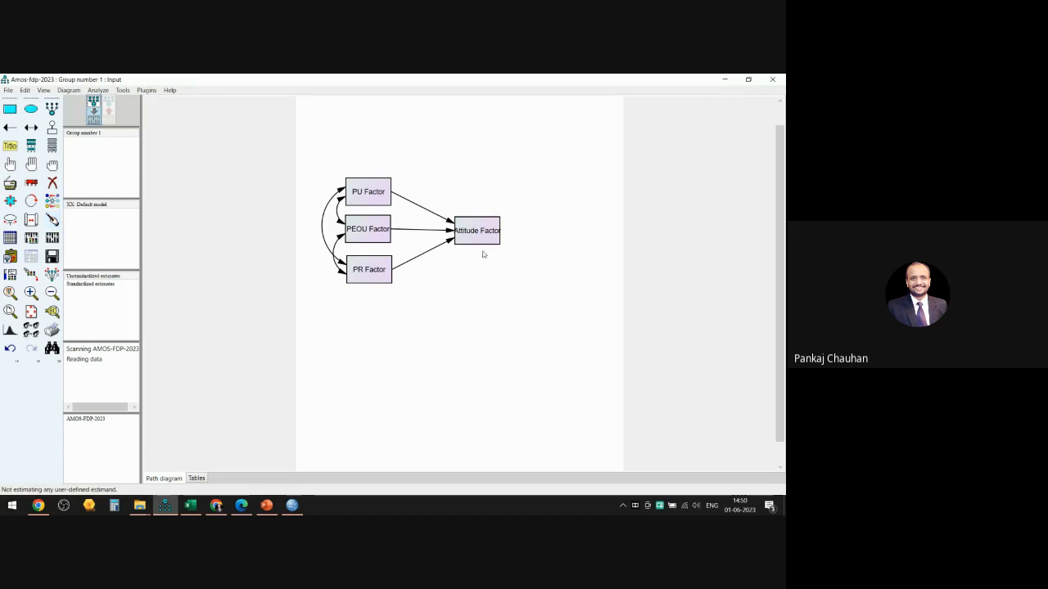
Enlarge the Attitude Factor rectangle so that its label fits inside
click(10, 200)
drag(498, 243, 513, 252)
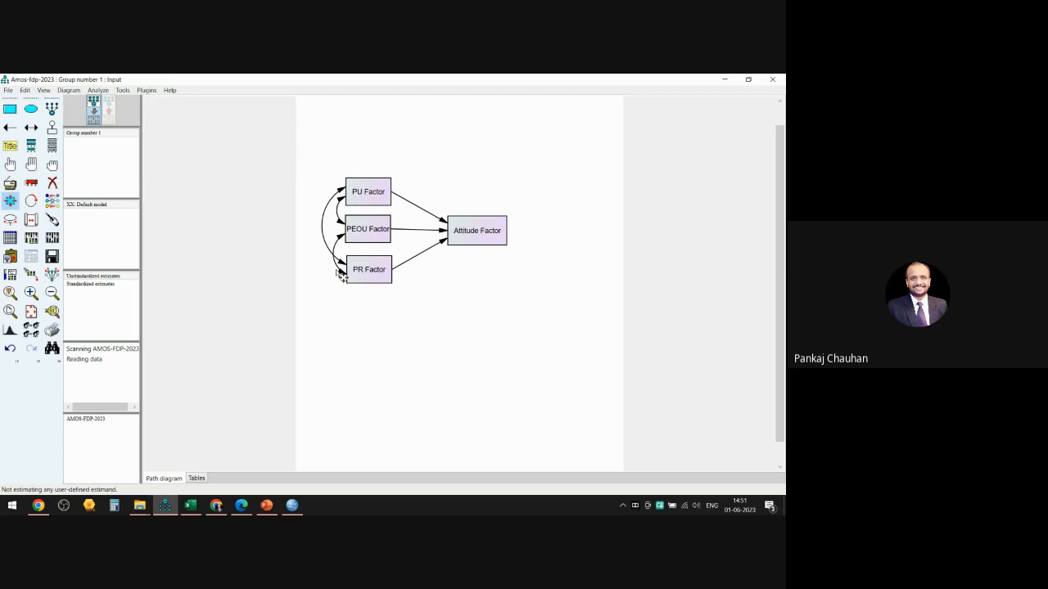
click(11, 203)
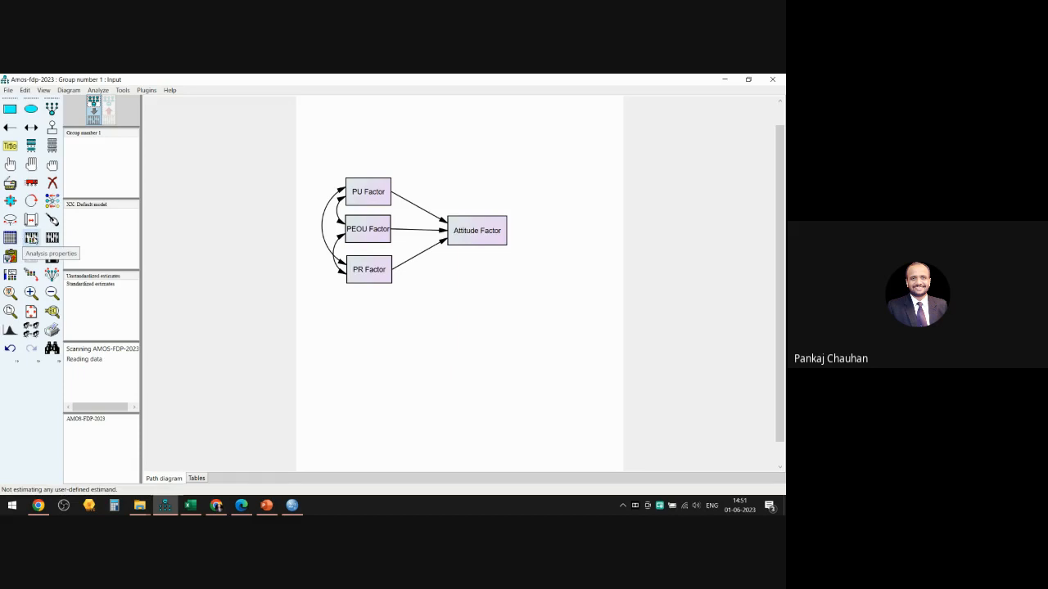
Enable squared multiple correlations, residual moments and modification indices in the output options of the analysis properties
click(31, 238)
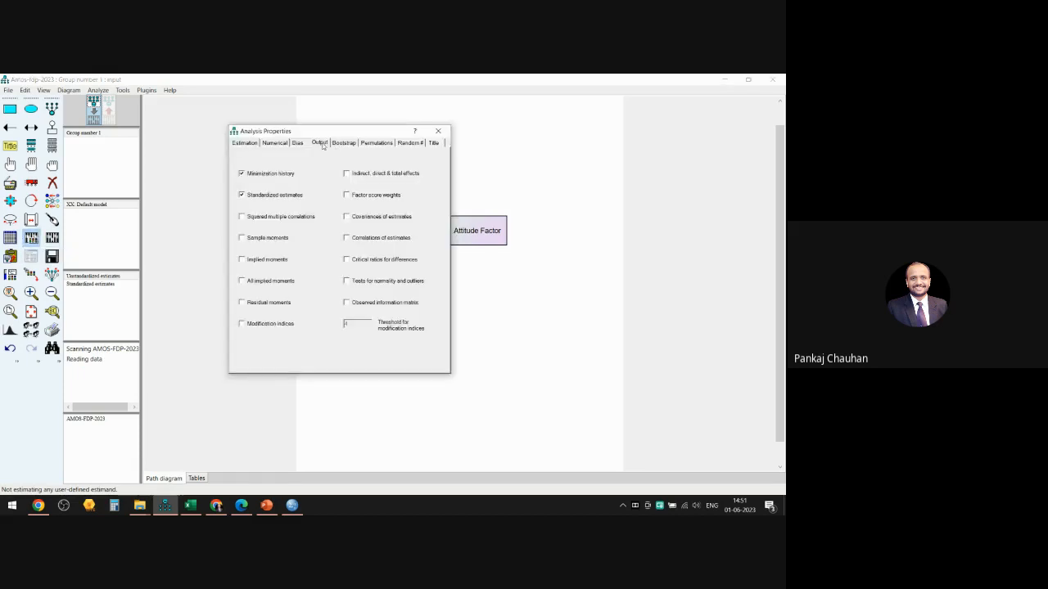
click(289, 222)
click(264, 305)
click(263, 324)
click(438, 131)
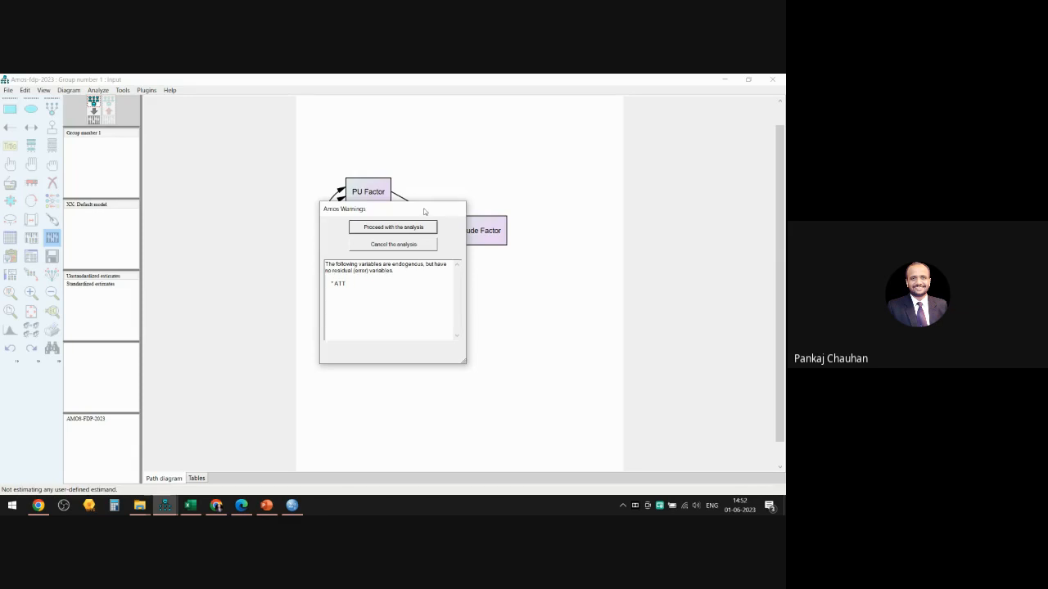
Cancel the analysis at the residual-variable warning and attach an error variable to Attitude Factor
drag(424, 212, 292, 274)
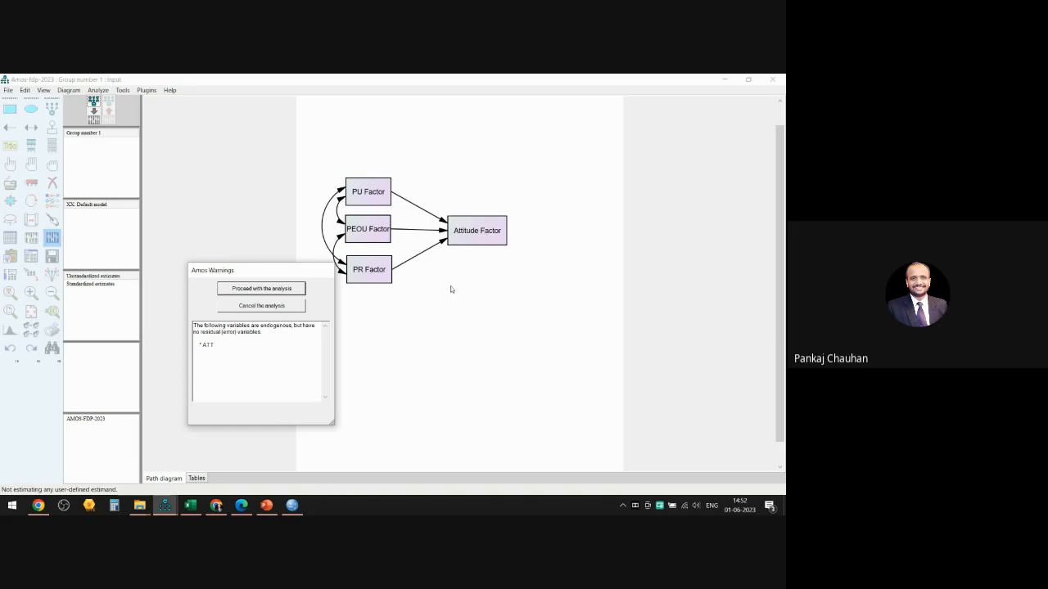
click(291, 307)
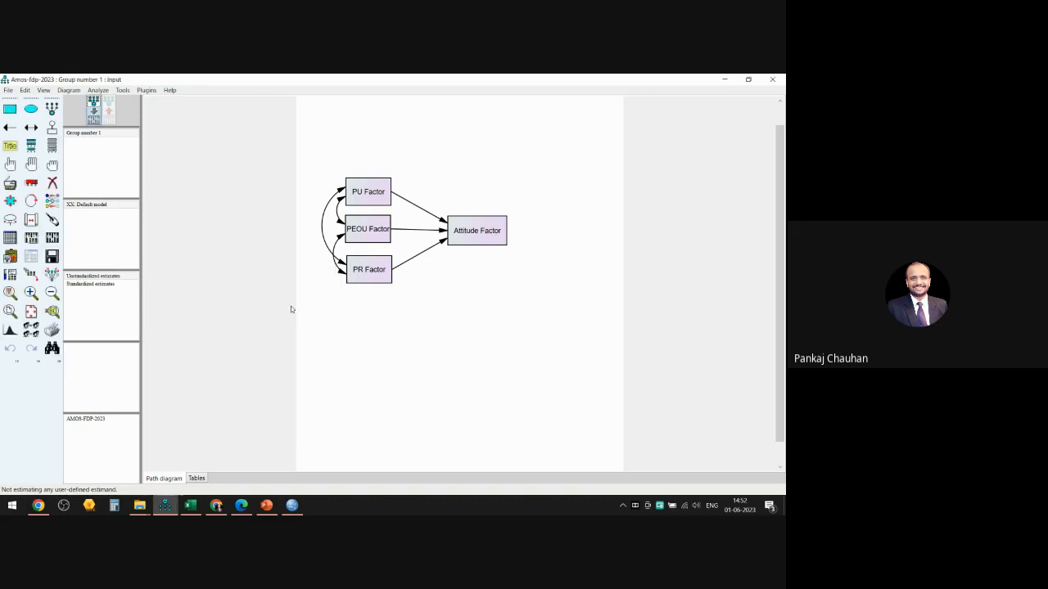
click(52, 128)
click(498, 243)
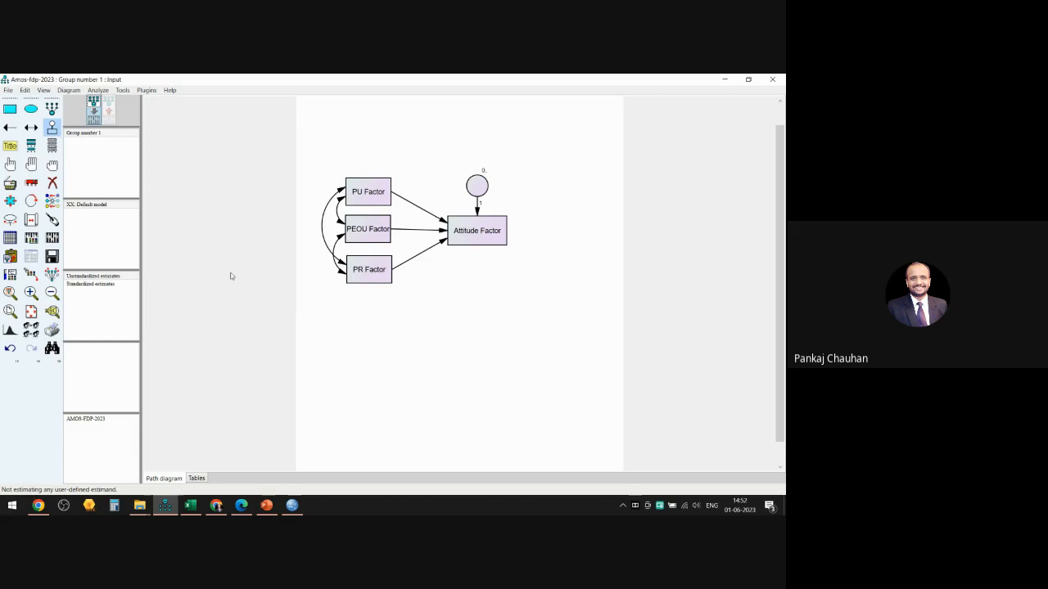
Try to calculate the estimates while the error variable is still unnamed
click(52, 240)
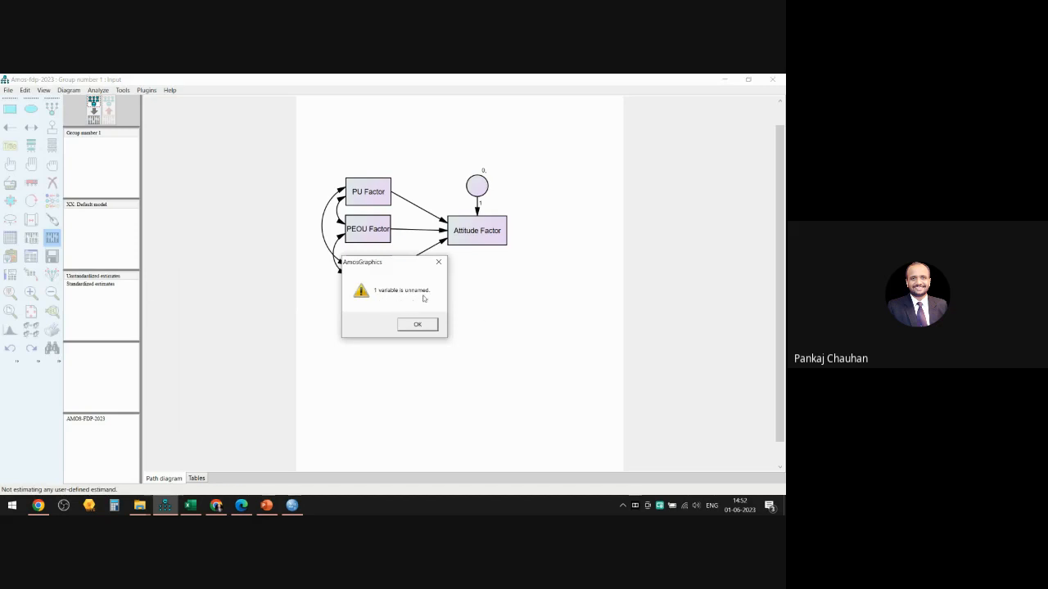
drag(406, 268, 344, 309)
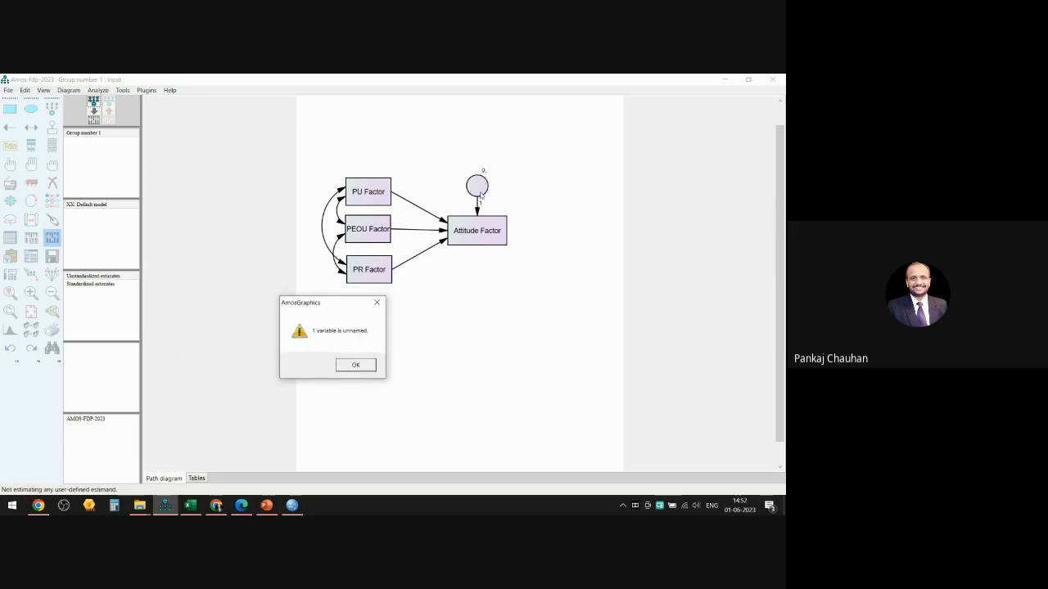
click(355, 365)
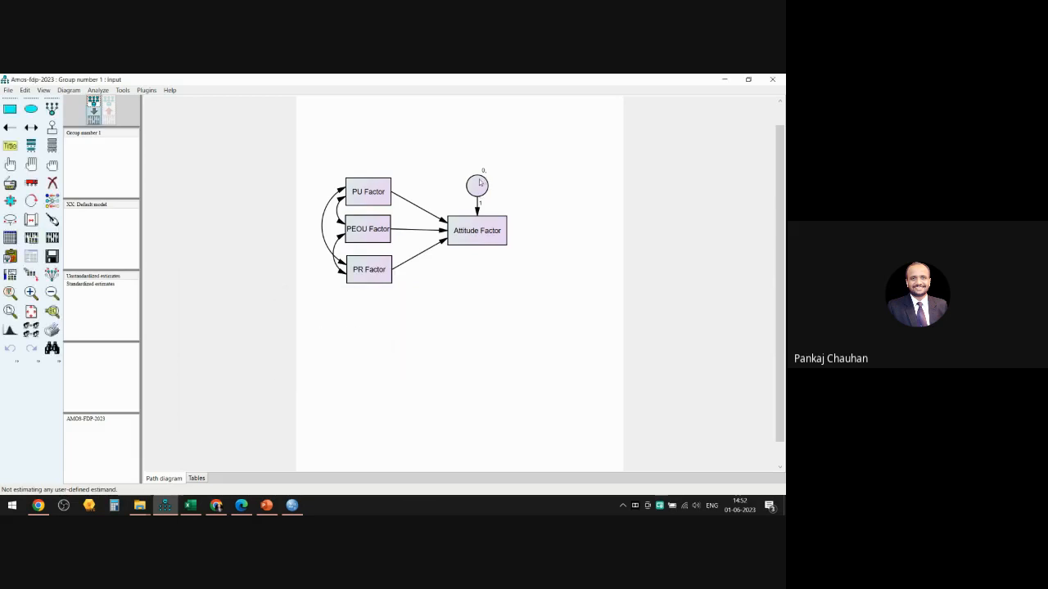
Name the error variable attached to Attitude Factor e1
double_click(482, 189)
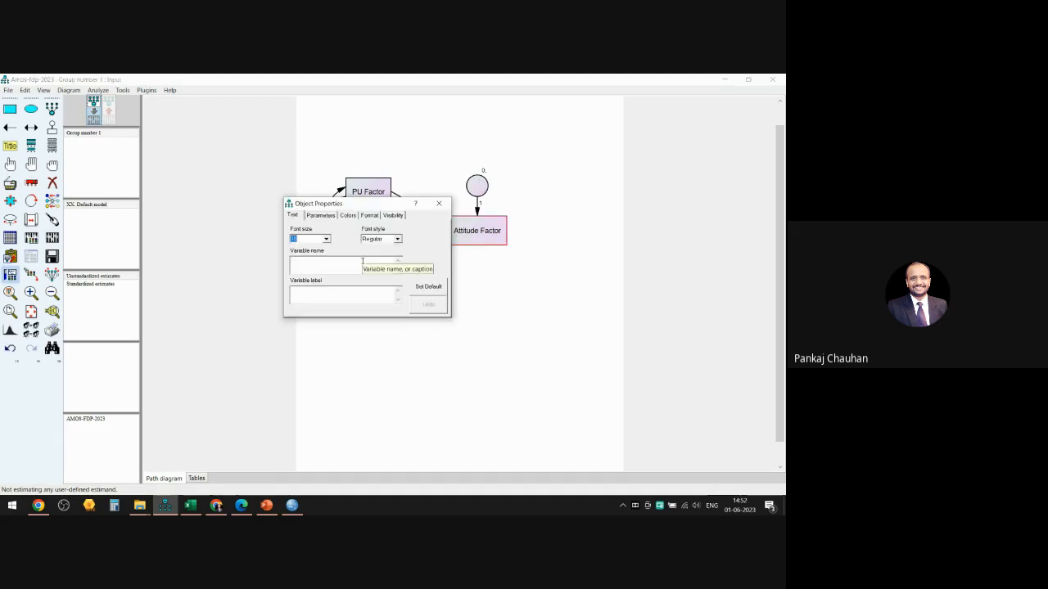
text(e1)
click(439, 204)
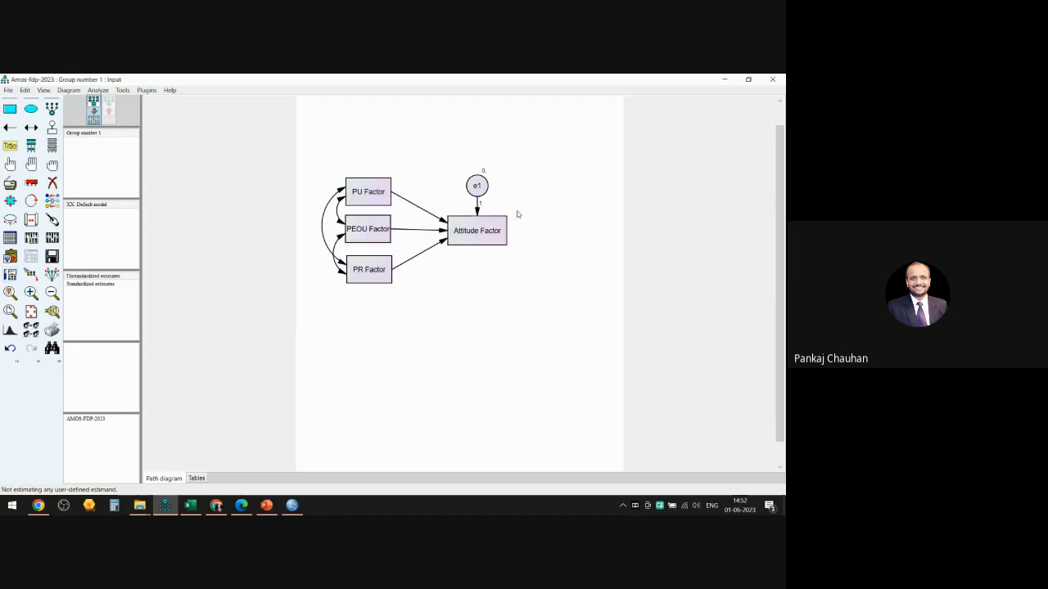
Calculate the estimates, display the output path diagram and resize it to fit the page
click(52, 237)
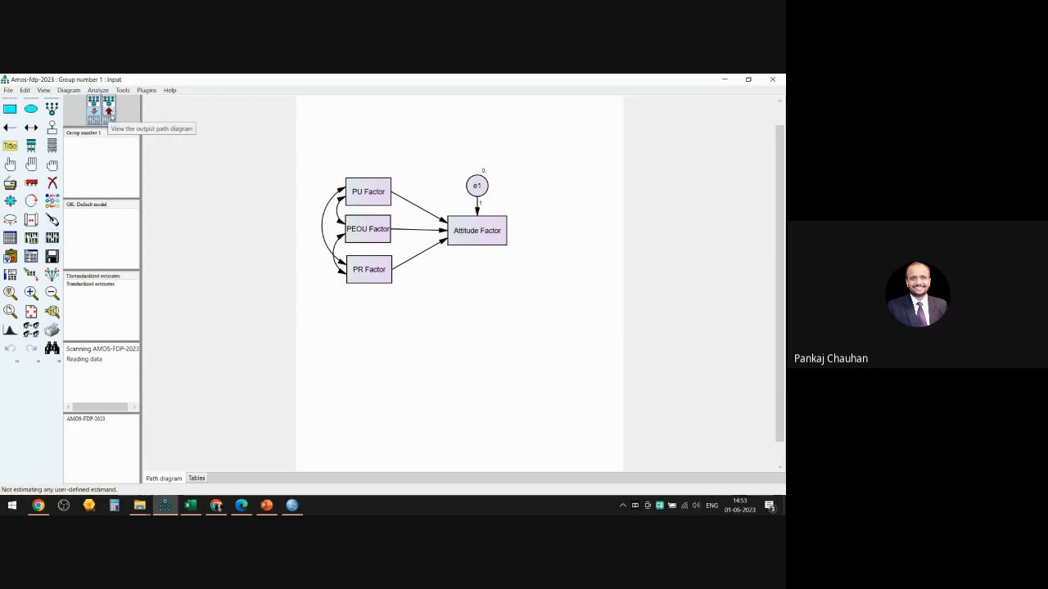
click(109, 111)
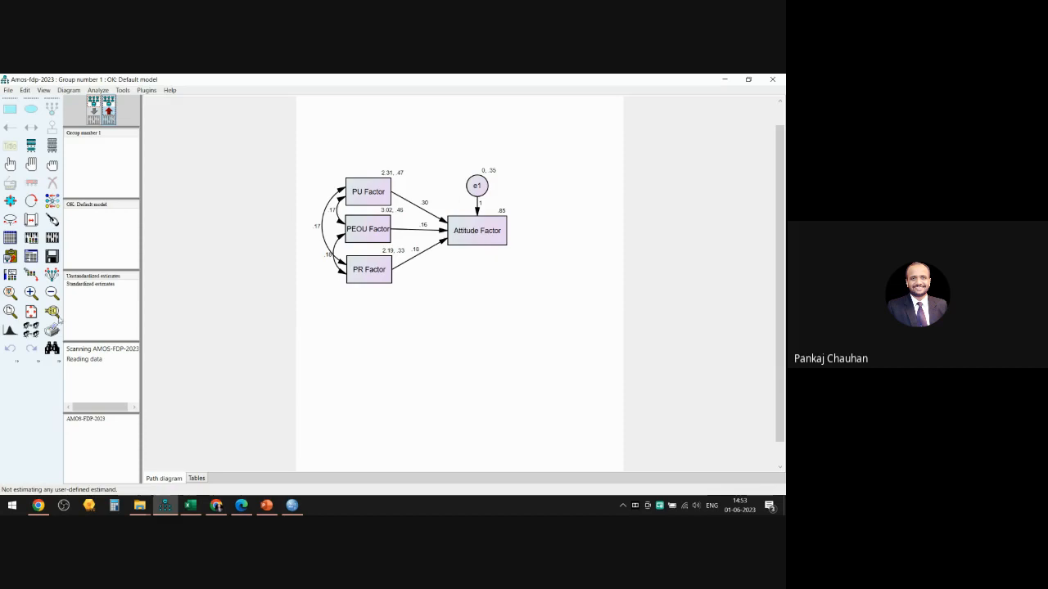
click(31, 312)
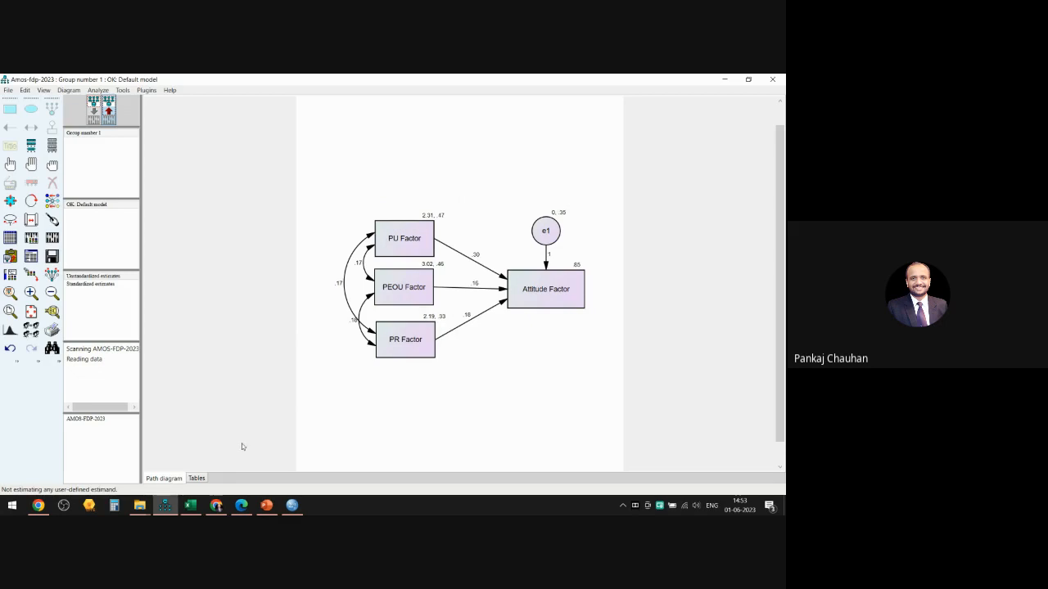
Switch to the Google Meet window in Chrome
mouse_move(171, 510)
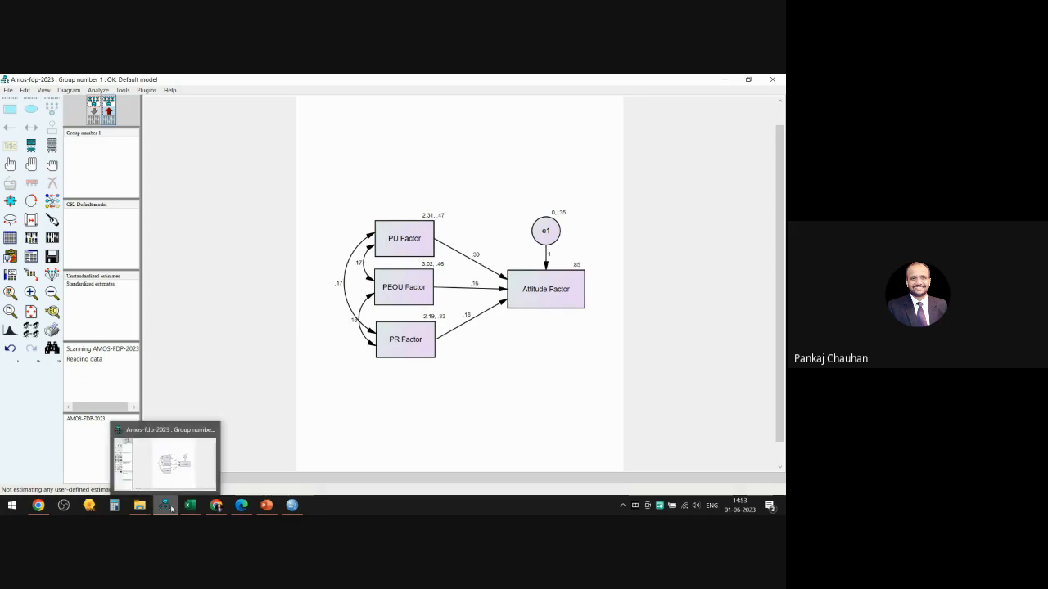
click(215, 507)
click(216, 508)
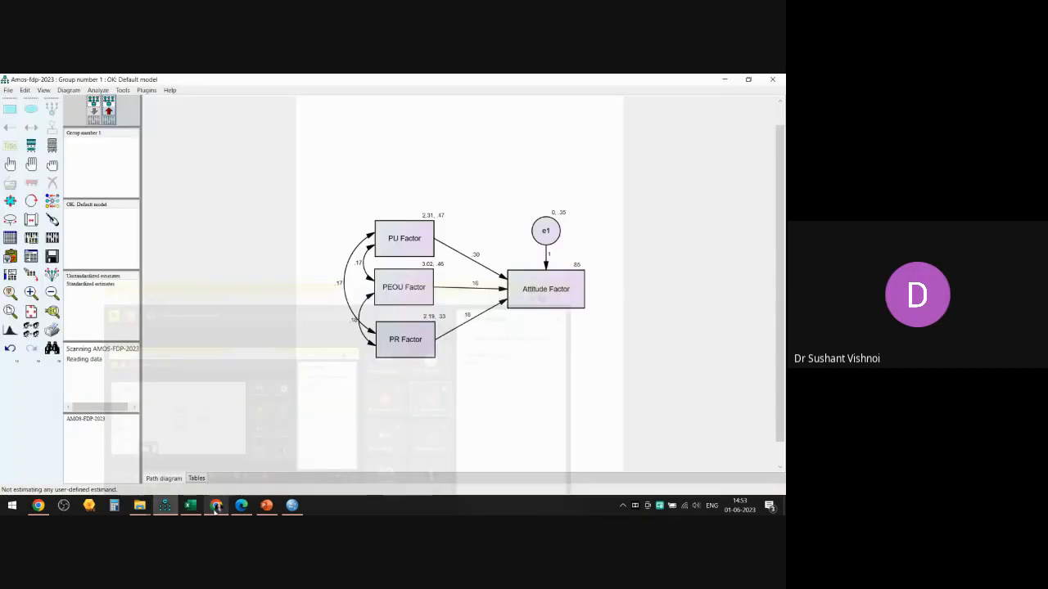
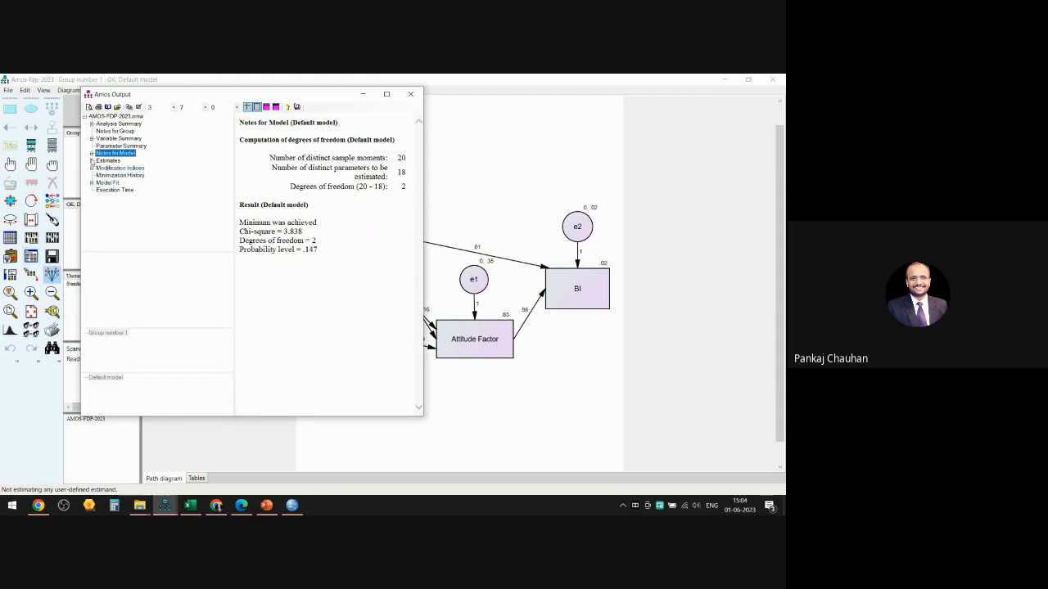
Open the Estimates output and expand its scalar and matrix results
click(93, 161)
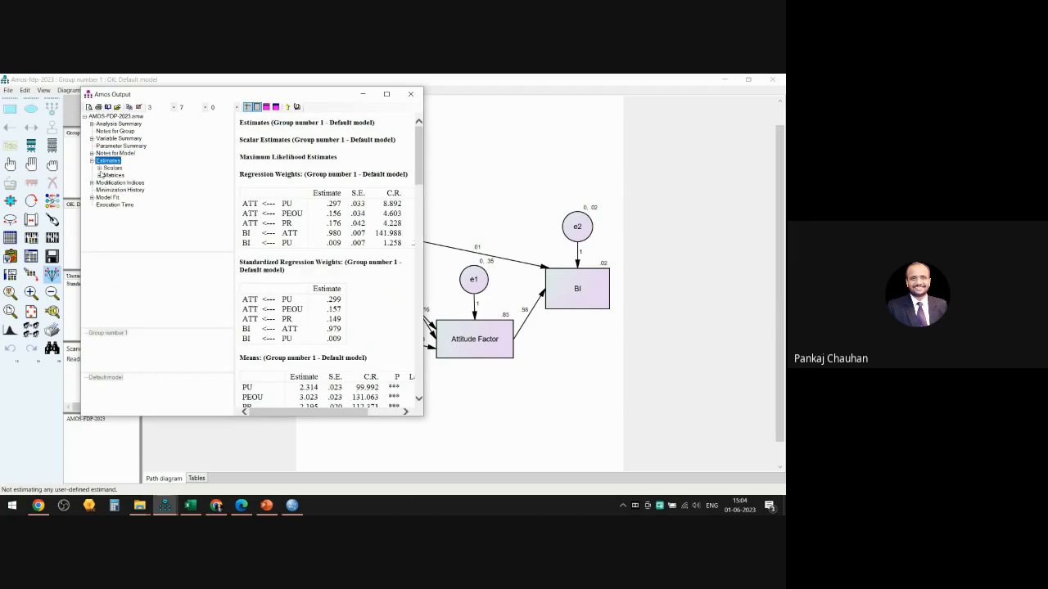
click(110, 168)
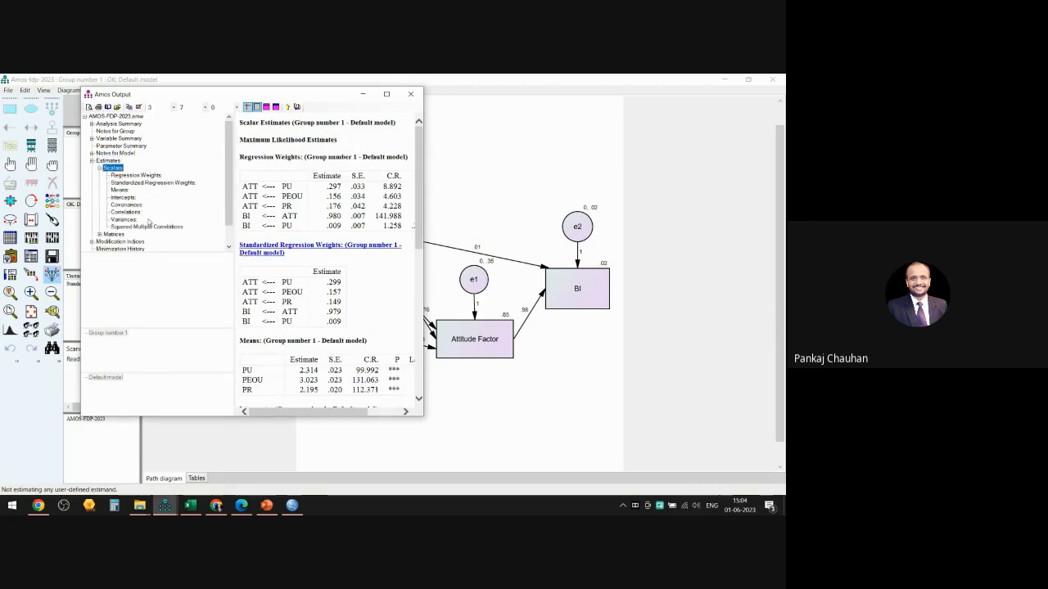
click(99, 235)
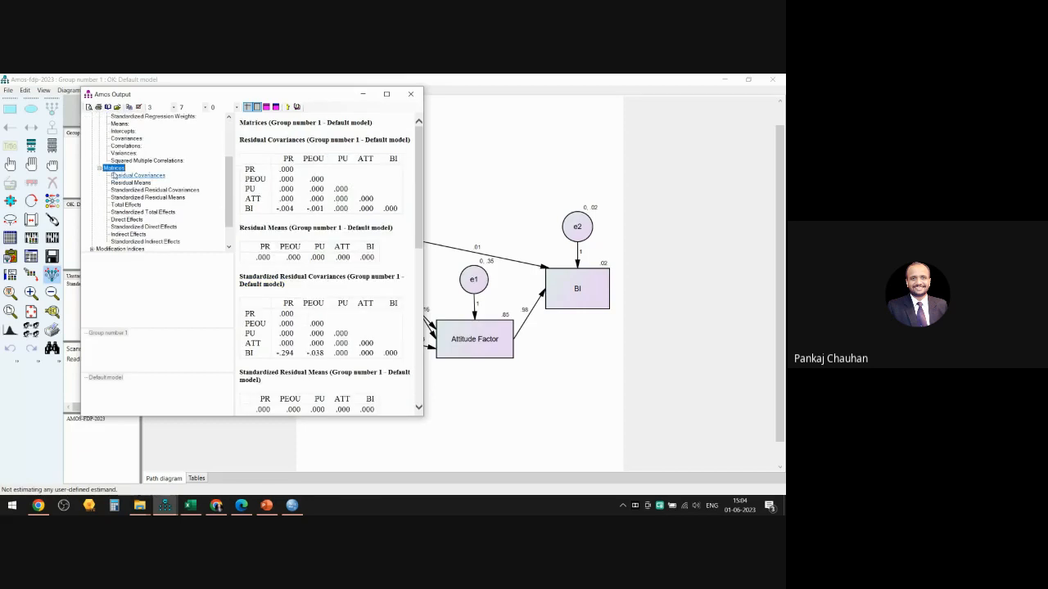
Enlarge the Amos Output window and view the Total Effects and Standardized Indirect Effects tables
drag(414, 419, 419, 481)
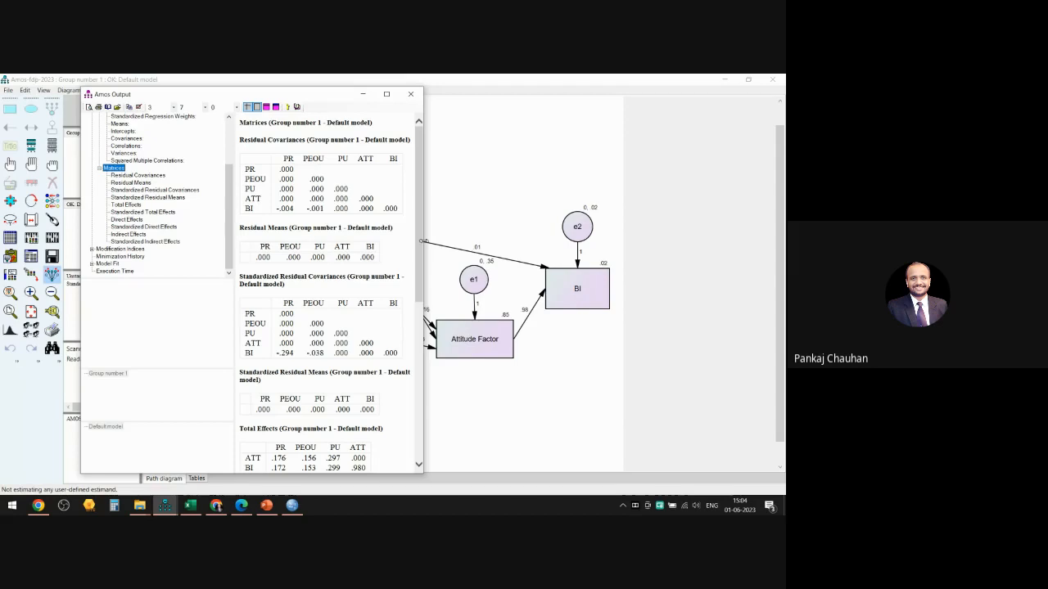
drag(424, 241, 743, 247)
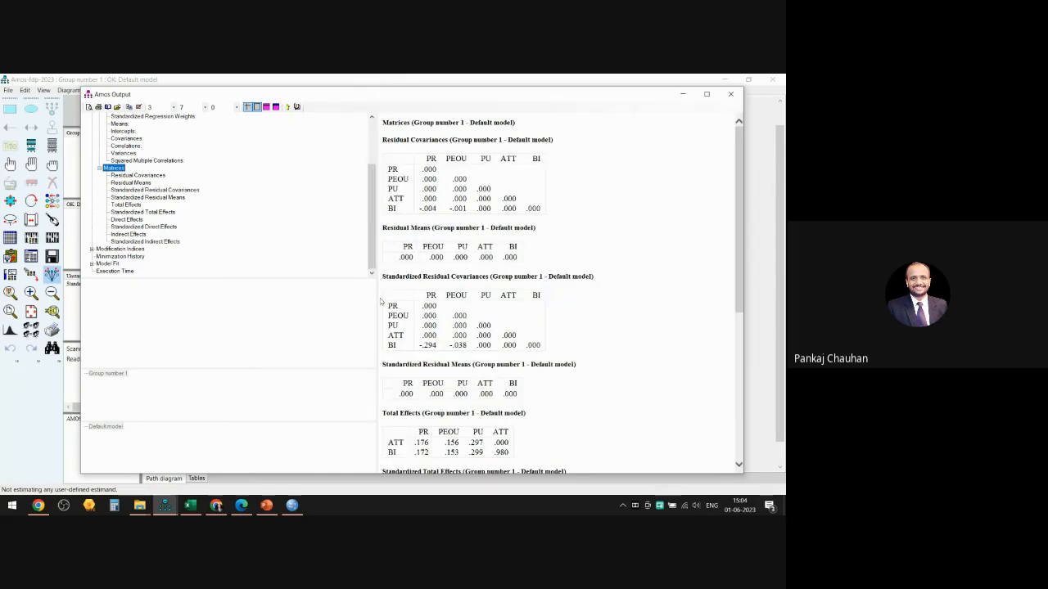
drag(379, 302, 280, 302)
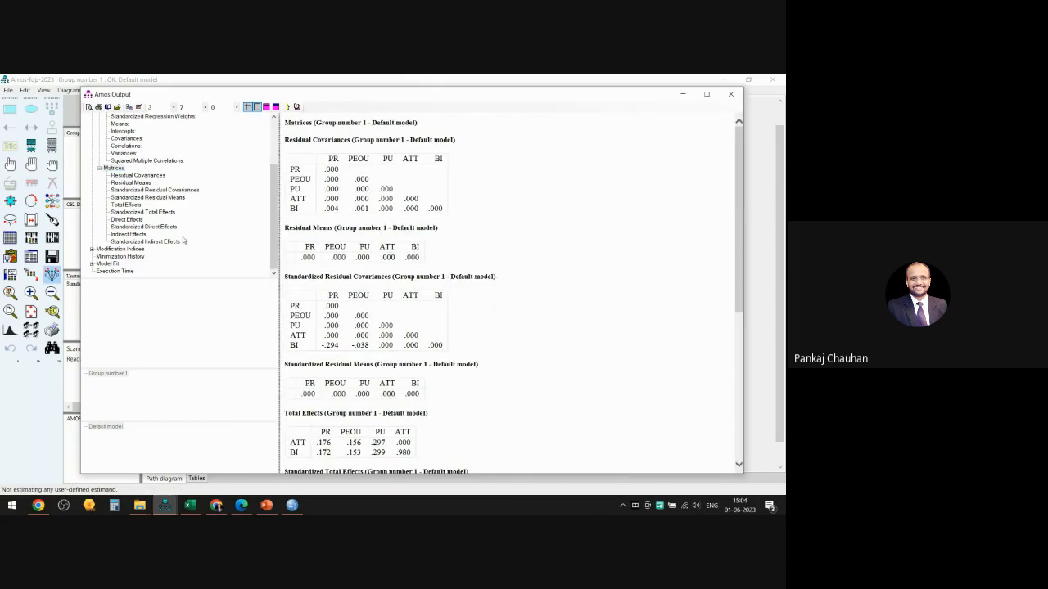
click(127, 205)
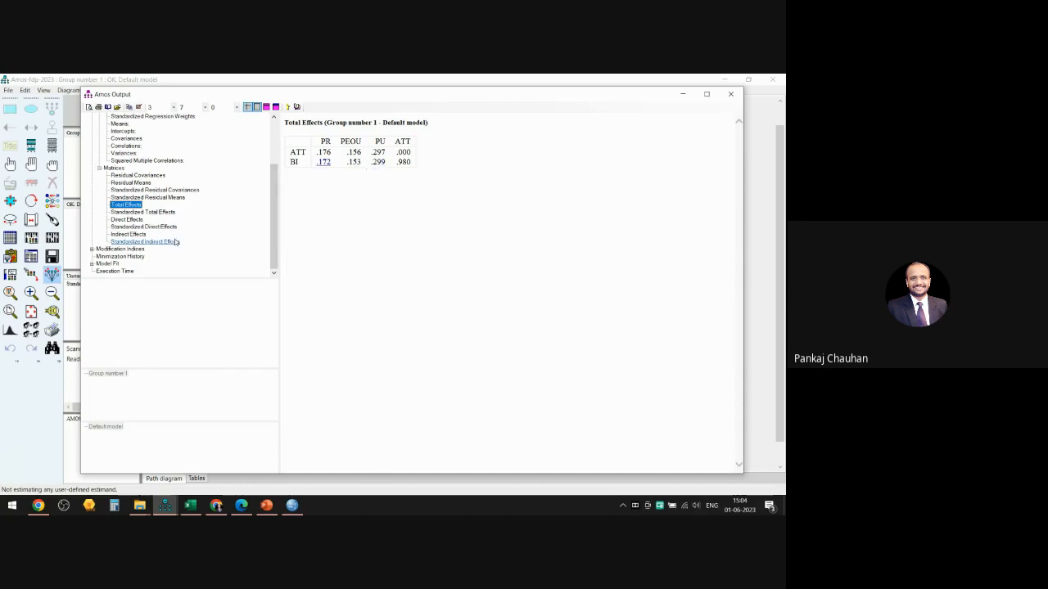
click(145, 242)
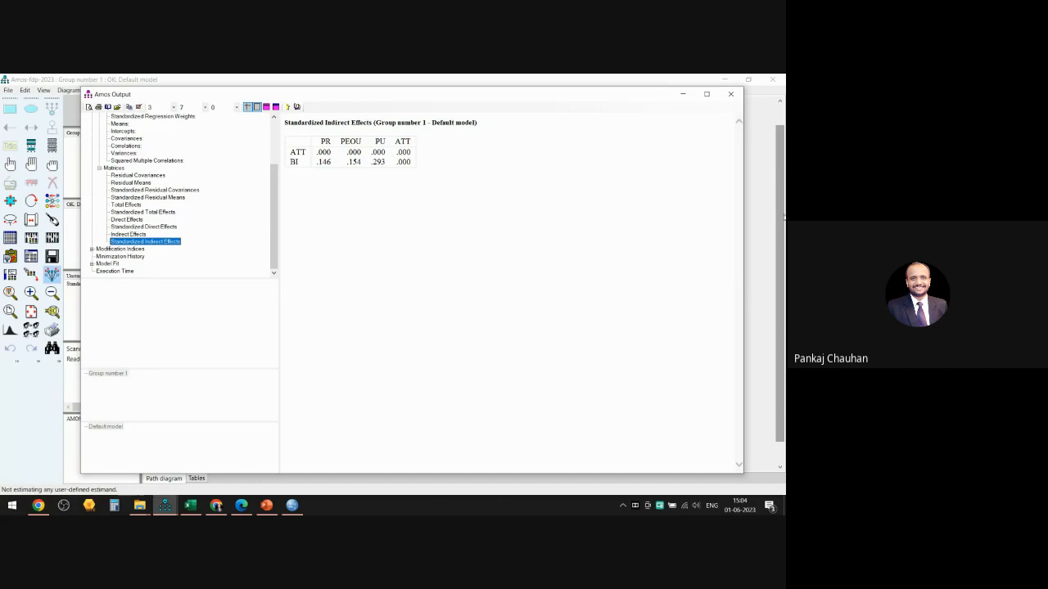
Arrange the Amos Output window and the path diagram window side by side, fitting the whole model in view
drag(742, 215, 439, 215)
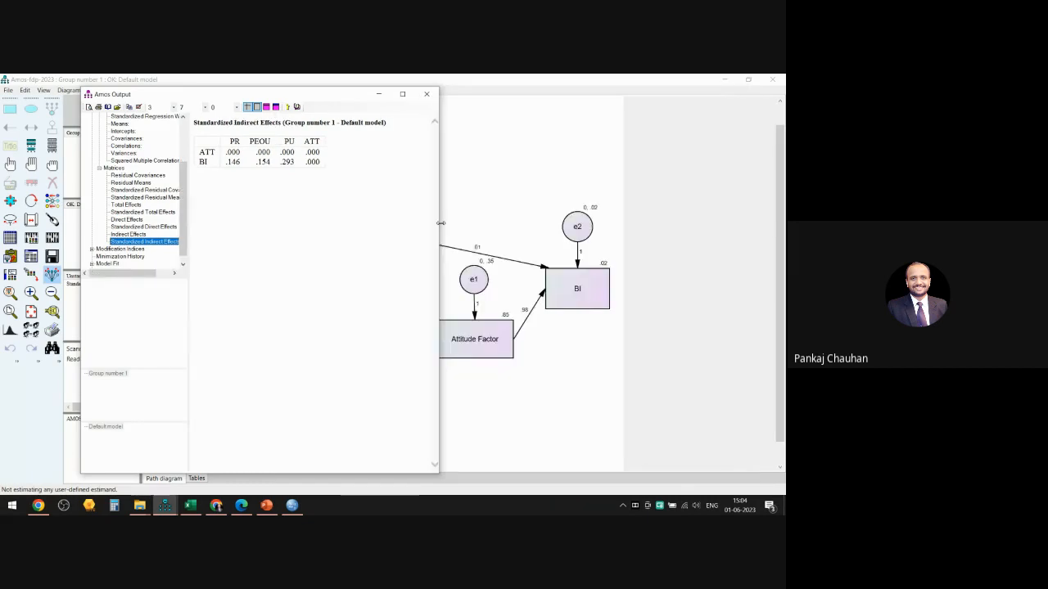
drag(353, 99, 262, 92)
click(745, 81)
click(747, 79)
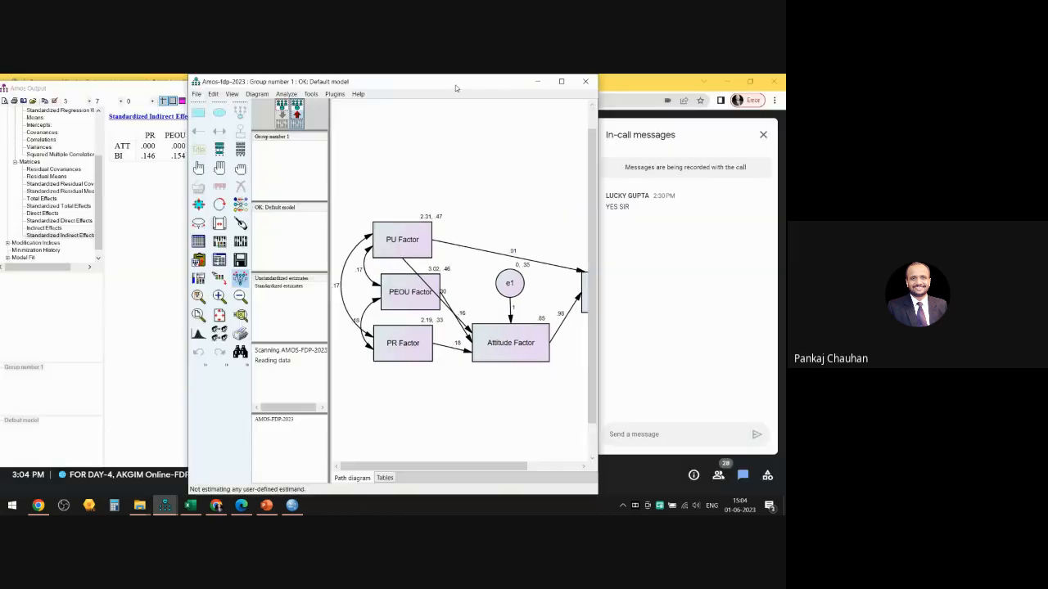
drag(456, 85, 625, 87)
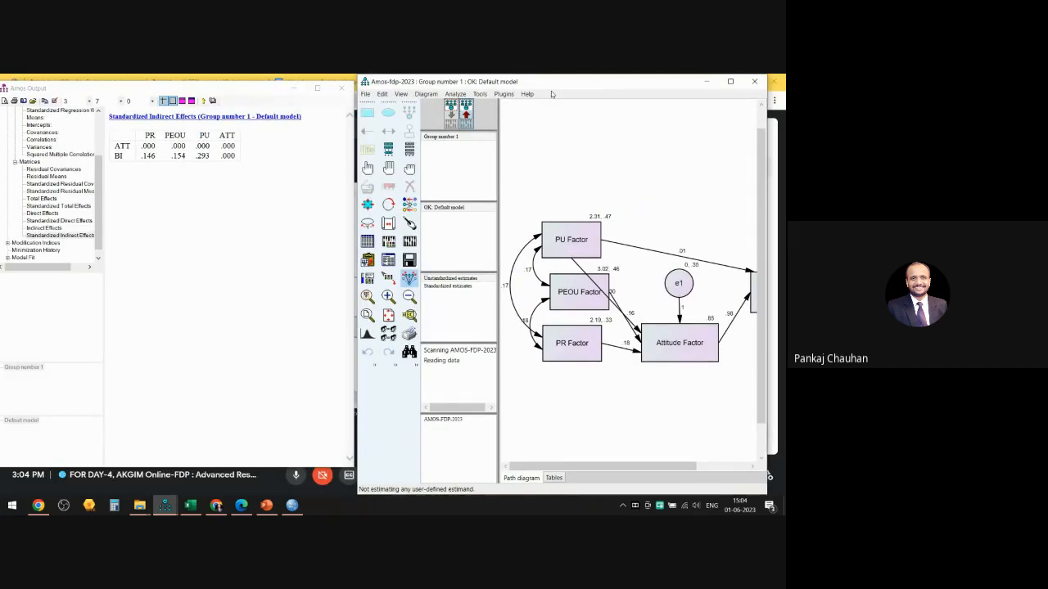
double_click(259, 82)
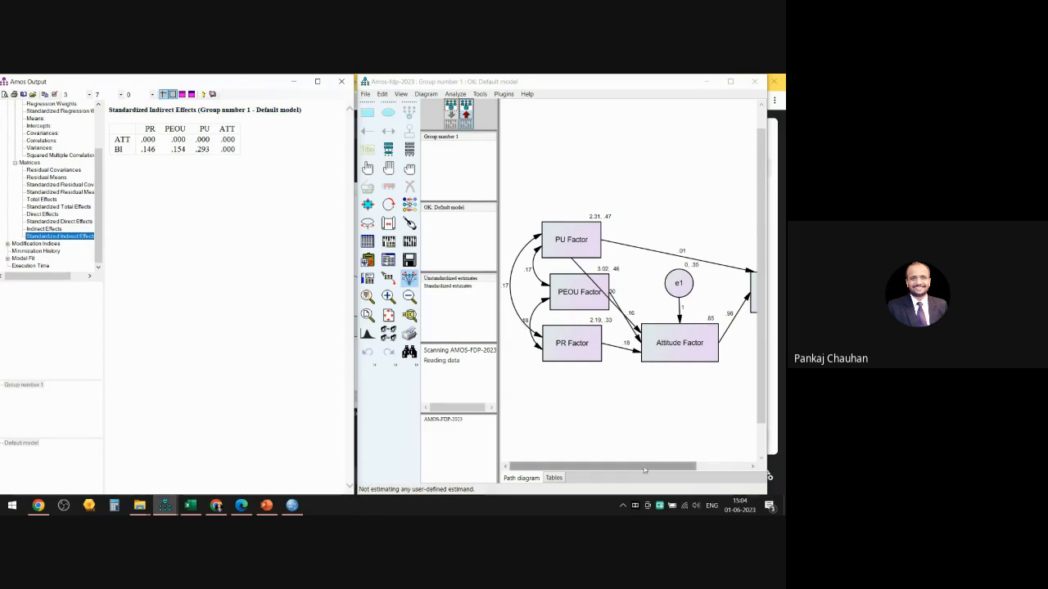
drag(645, 470, 652, 469)
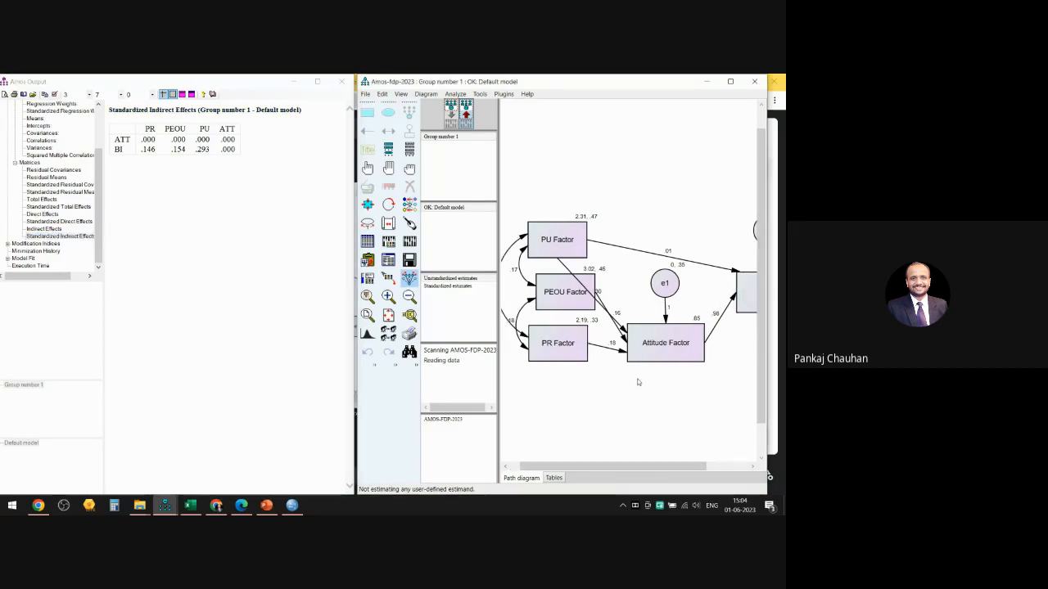
scroll(637, 381, down, 1)
scroll(638, 381, down, 1)
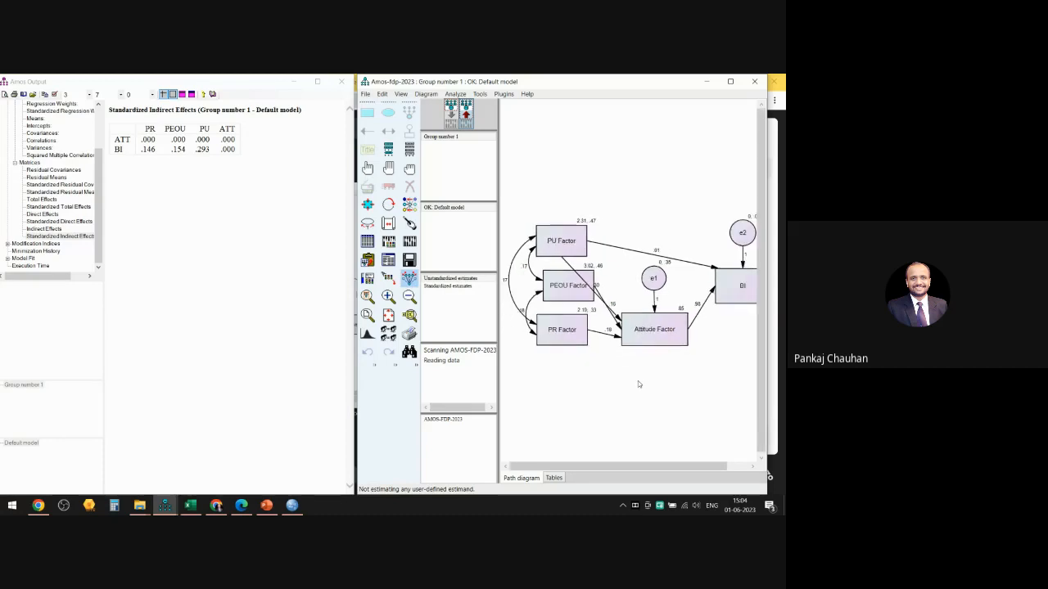
scroll(639, 383, down, 1)
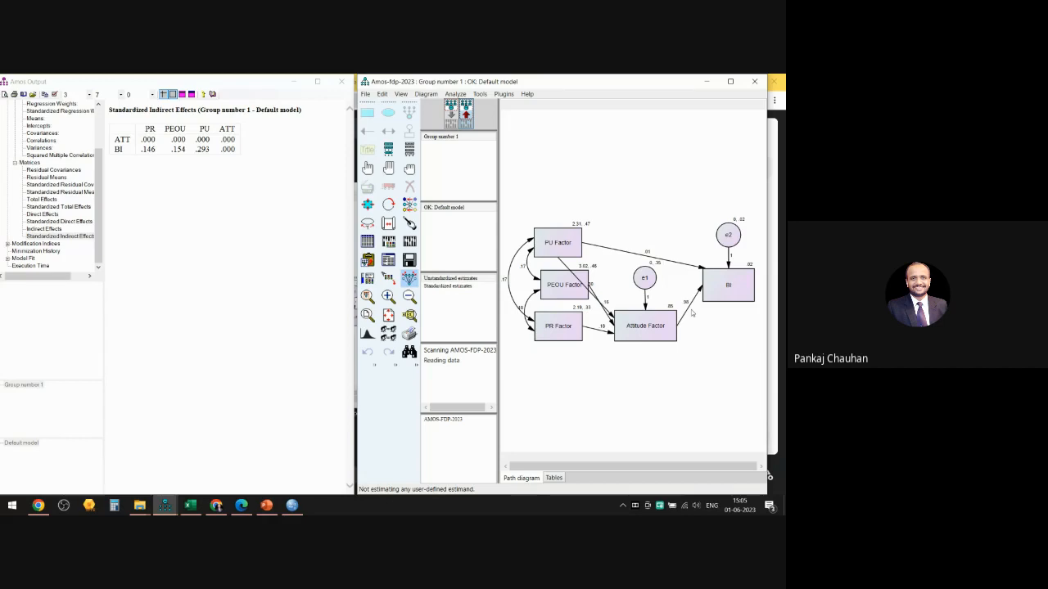
Read the explanations of the standardized indirect effects of PR and PEOU on BI
click(147, 150)
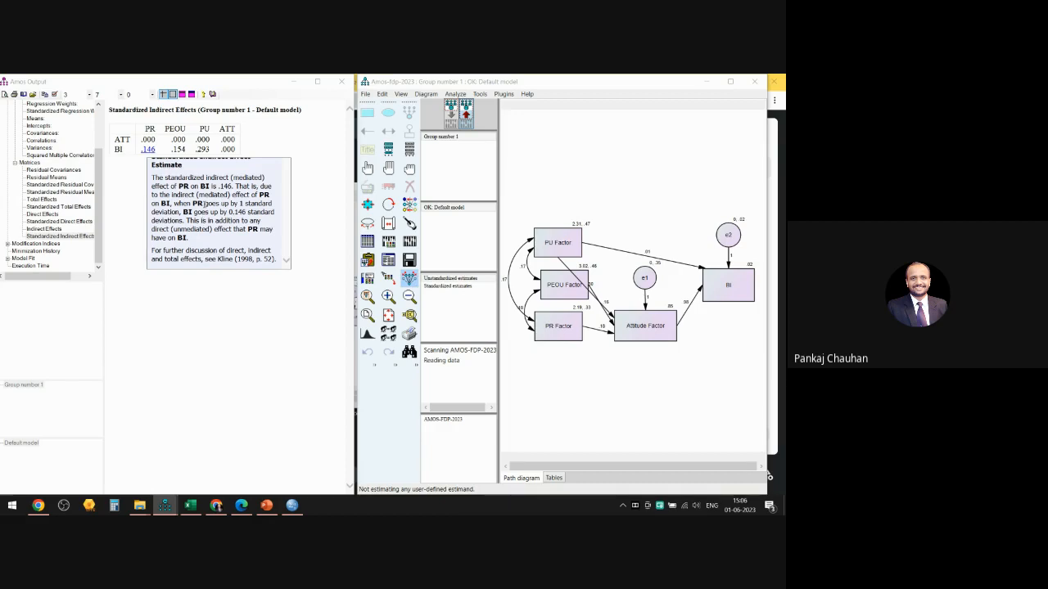
click(177, 150)
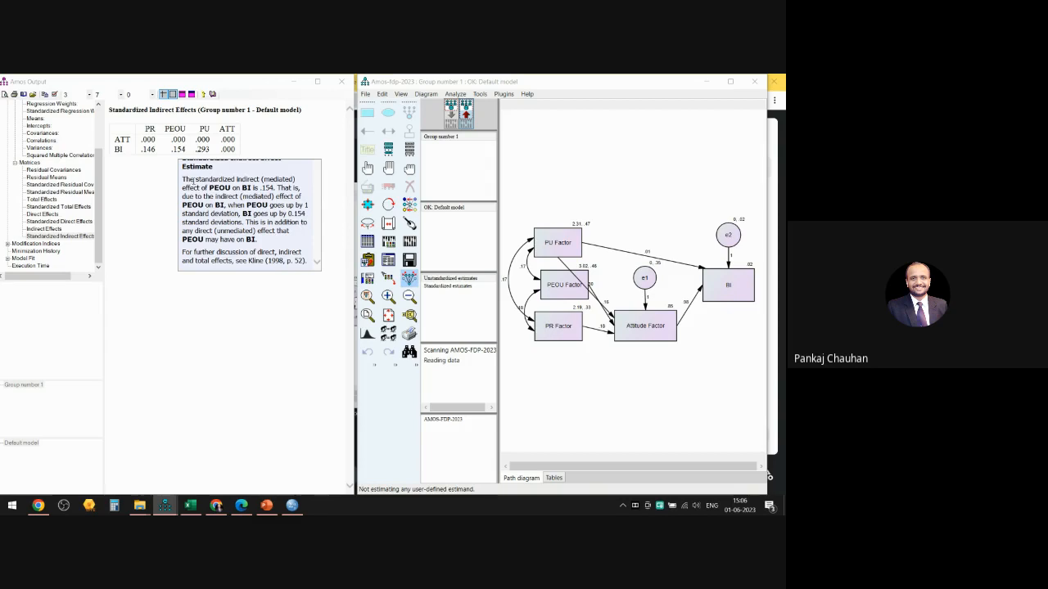
Expand the Model Fit results, widen the output window and examine CMIN and CMIN/DF for the default model
click(24, 258)
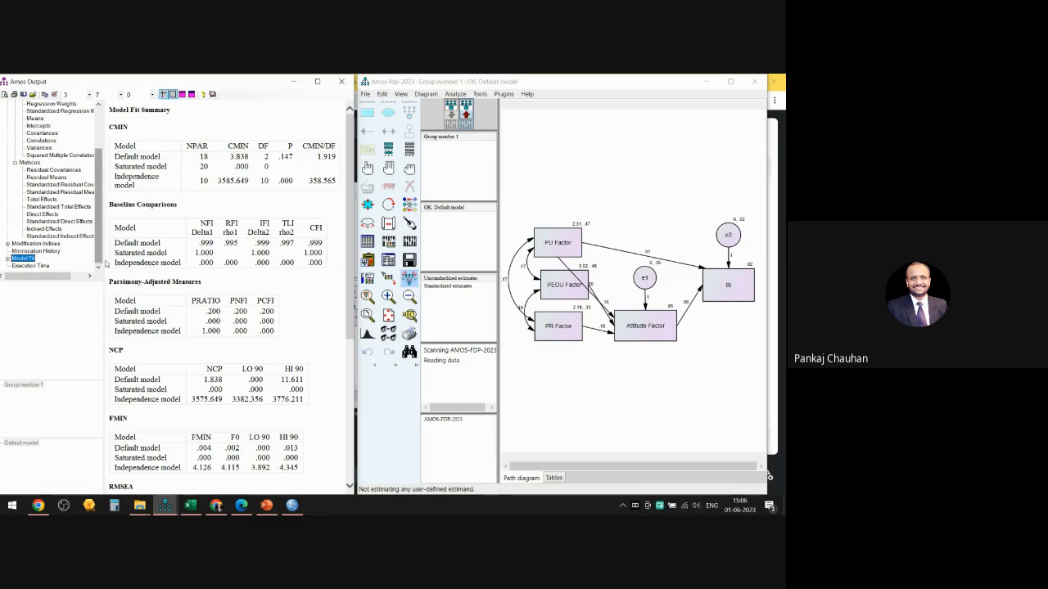
drag(105, 260, 135, 261)
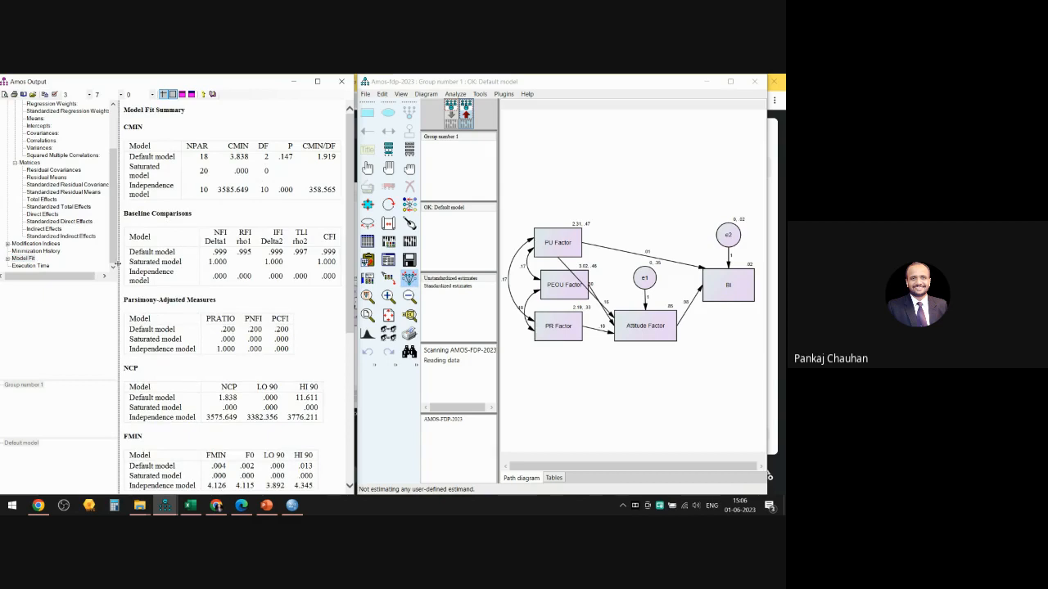
drag(354, 283, 406, 283)
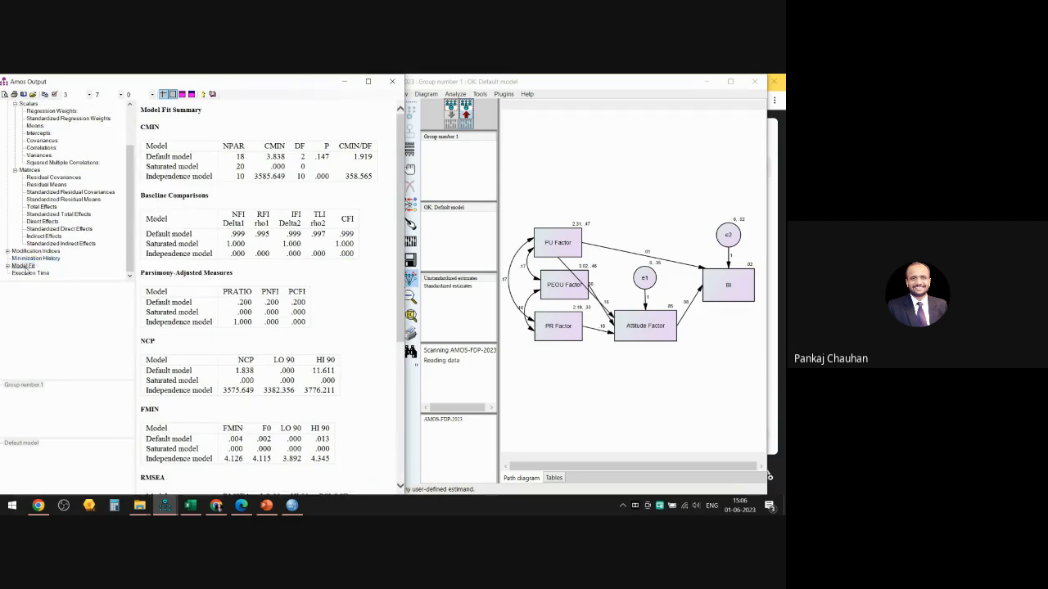
click(8, 266)
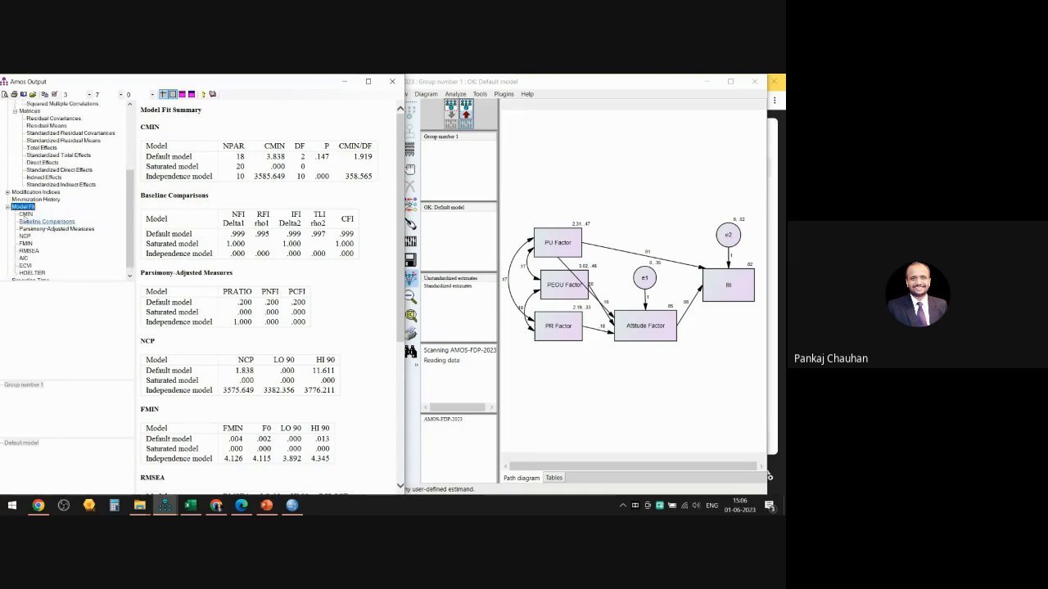
click(26, 215)
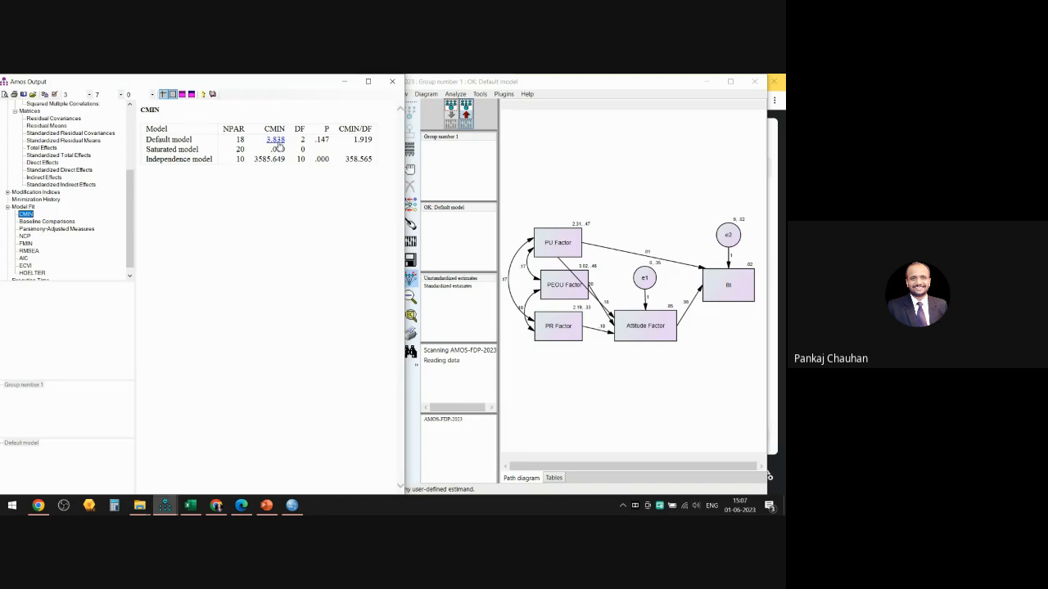
click(363, 141)
View the Baseline Comparisons table and read the definitions of the TLI and IFI fit indices
click(47, 221)
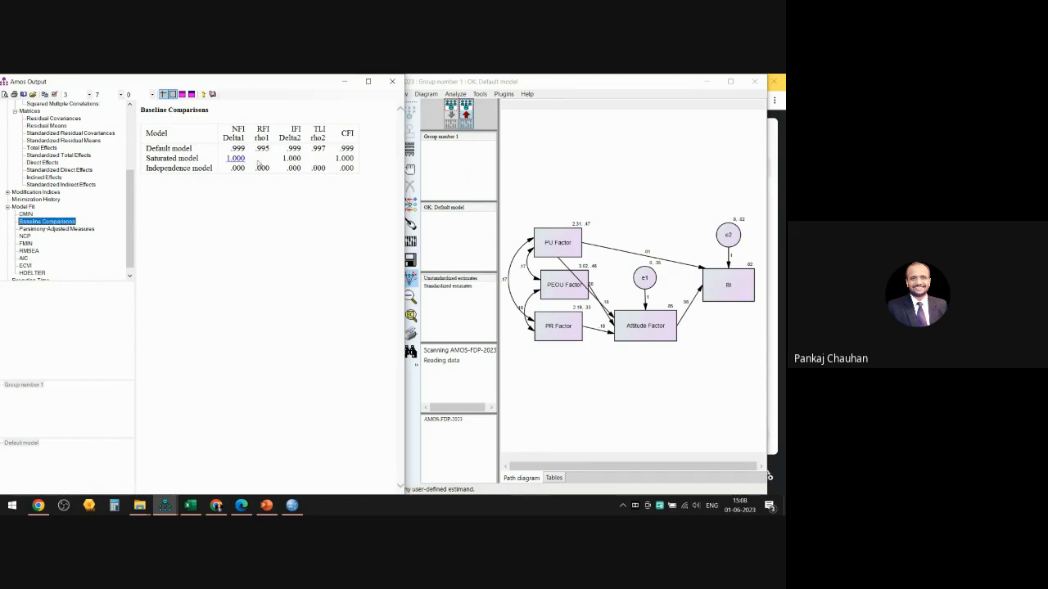
click(316, 137)
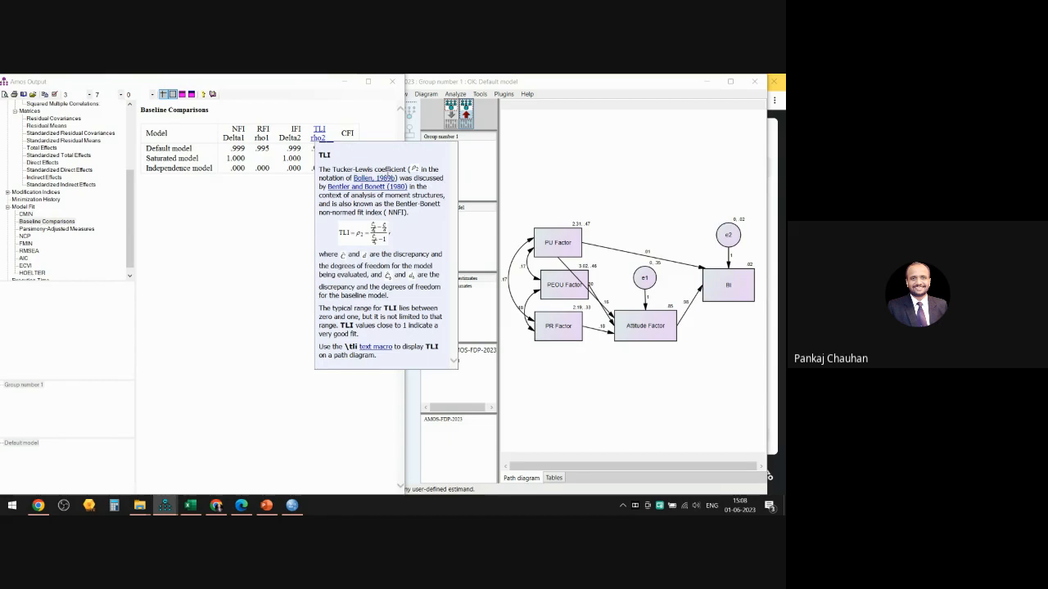
click(296, 137)
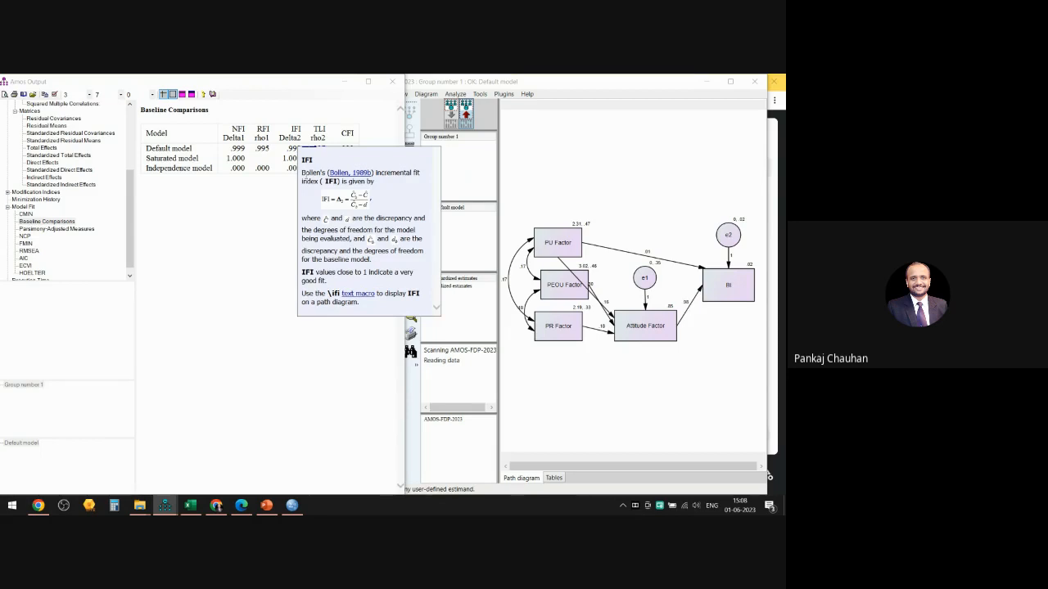
click(280, 191)
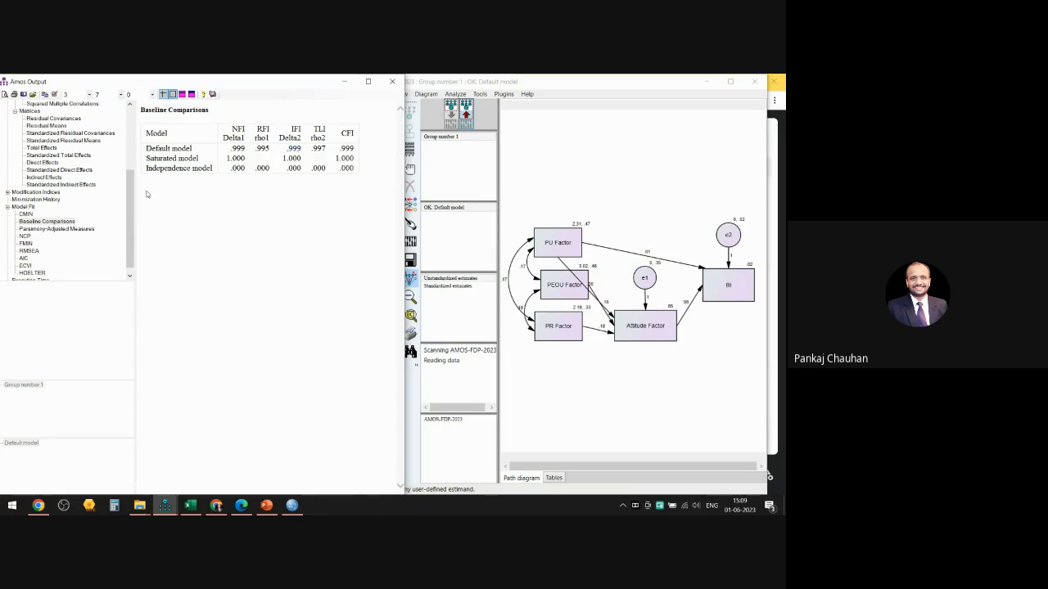
View the RMSEA fit results and read the rule of thumb in the RMSEA definition
click(26, 214)
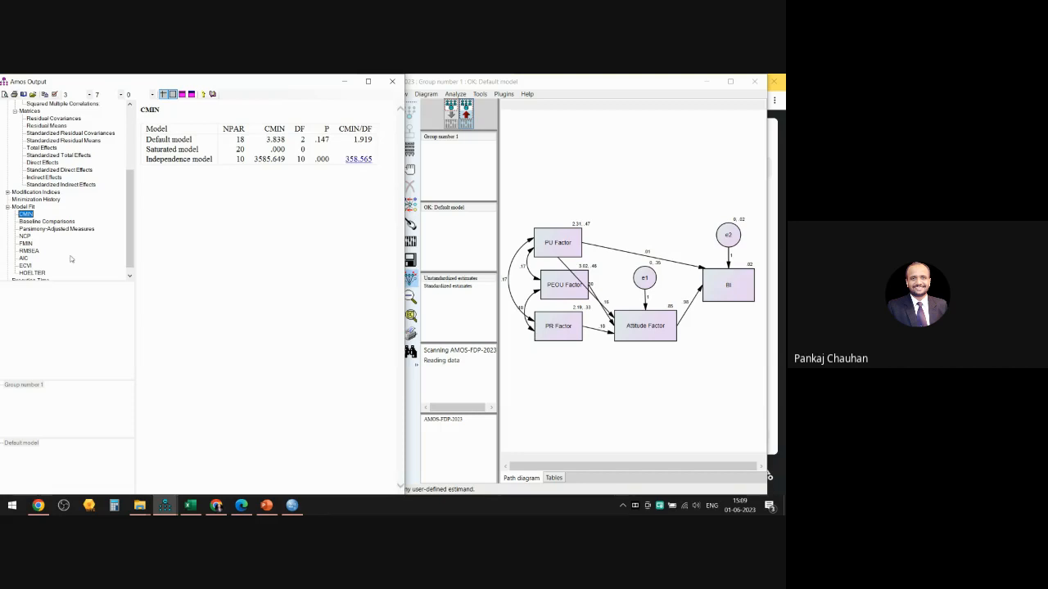
click(29, 250)
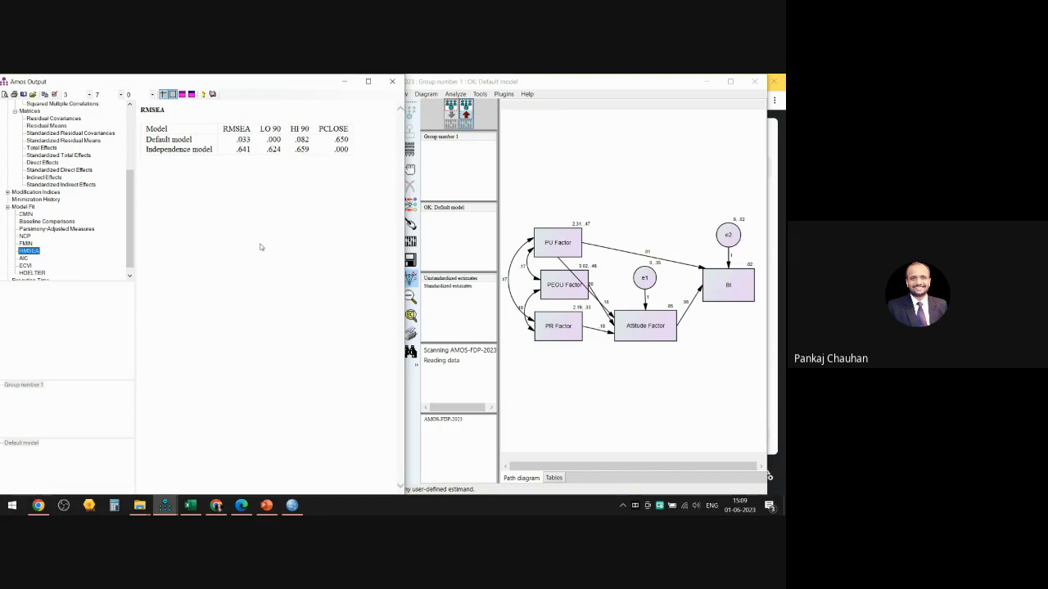
click(236, 128)
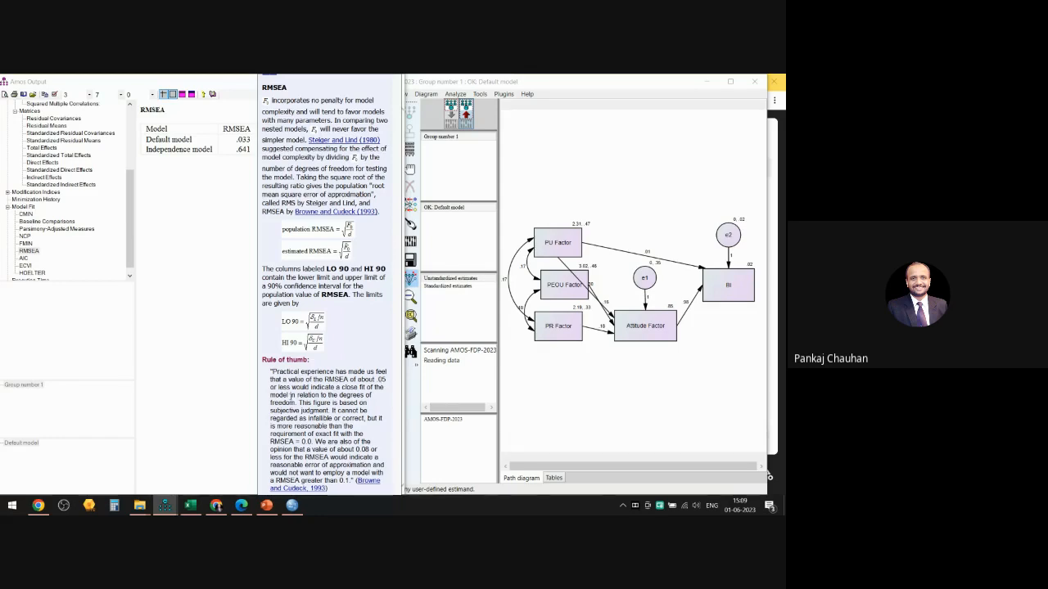
drag(290, 396, 365, 396)
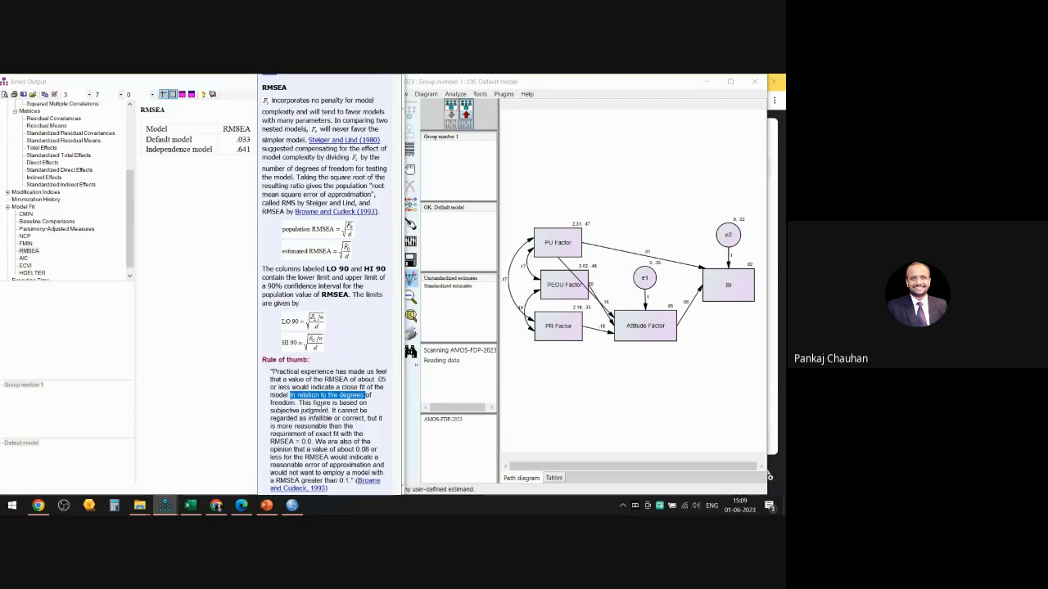
click(322, 408)
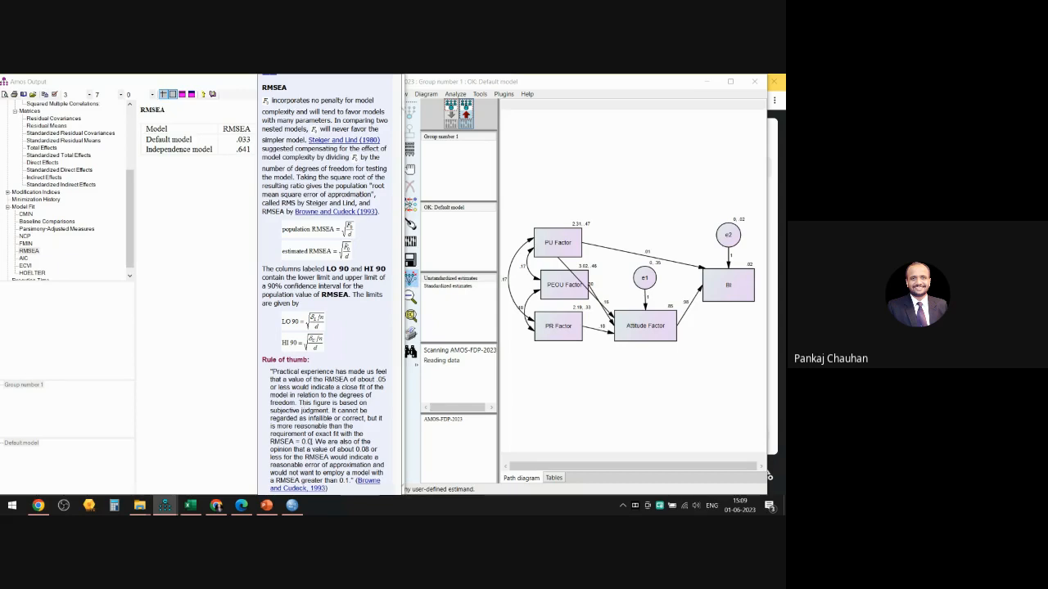
drag(270, 441, 311, 441)
Return to the full Model Fit Summary and widen the output window slightly
click(366, 85)
click(26, 214)
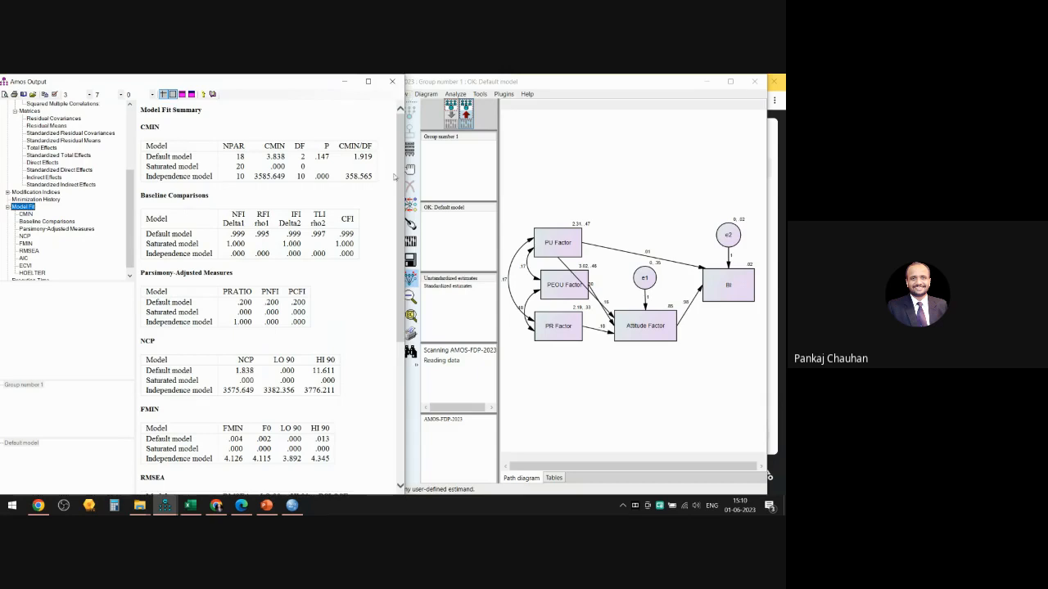
drag(404, 178, 420, 180)
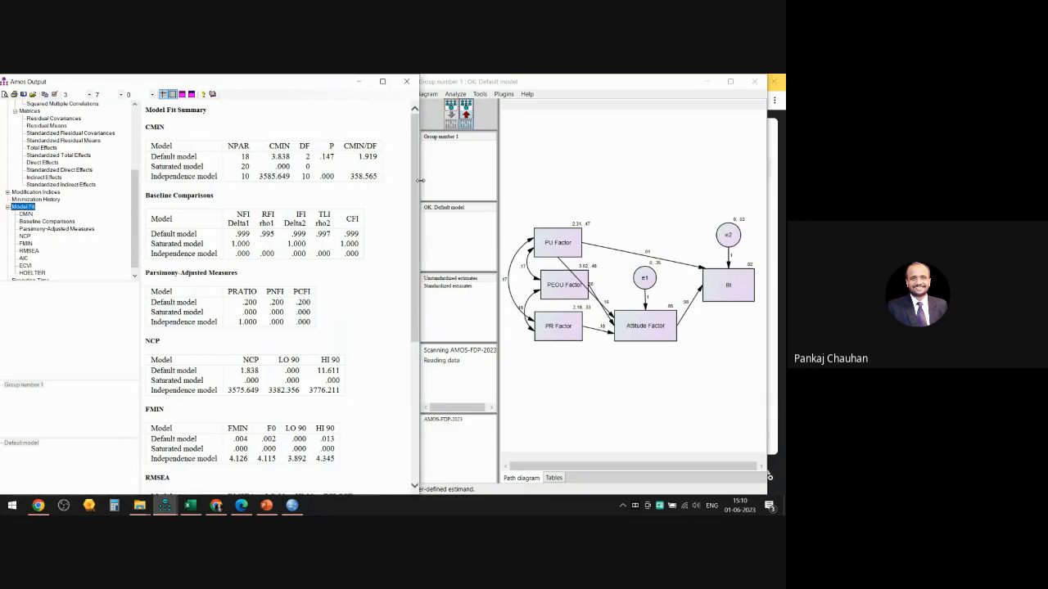
Minimize the Amos Output window and maximize the path diagram window
click(360, 83)
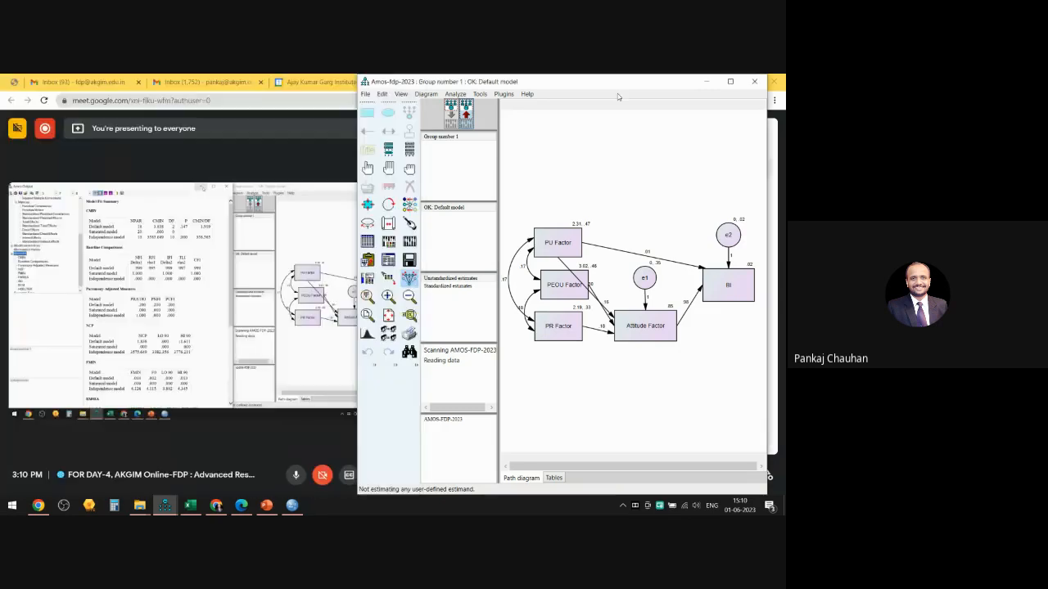
drag(619, 86, 551, 85)
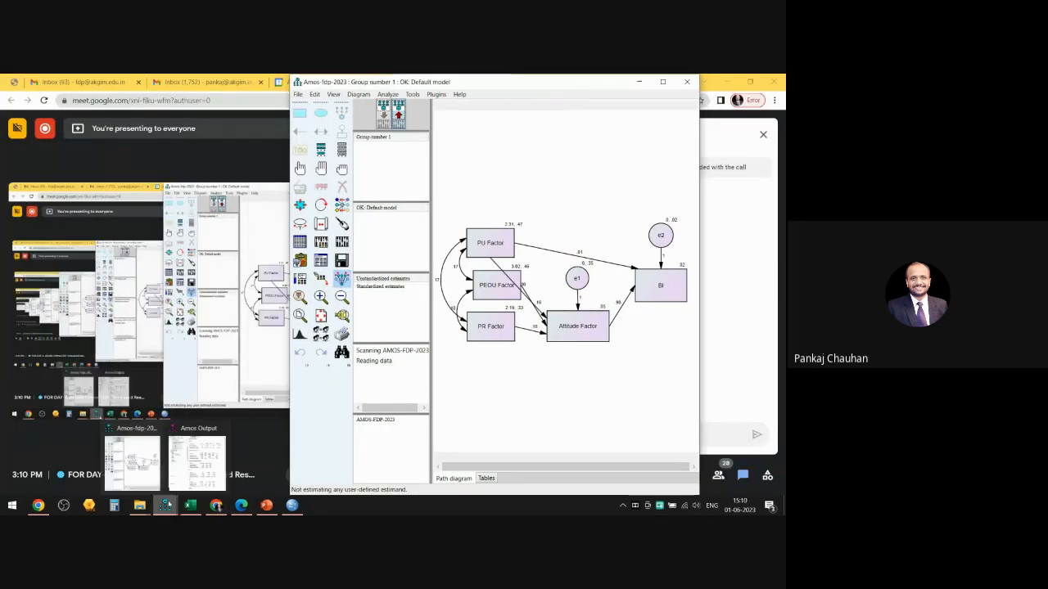
click(662, 82)
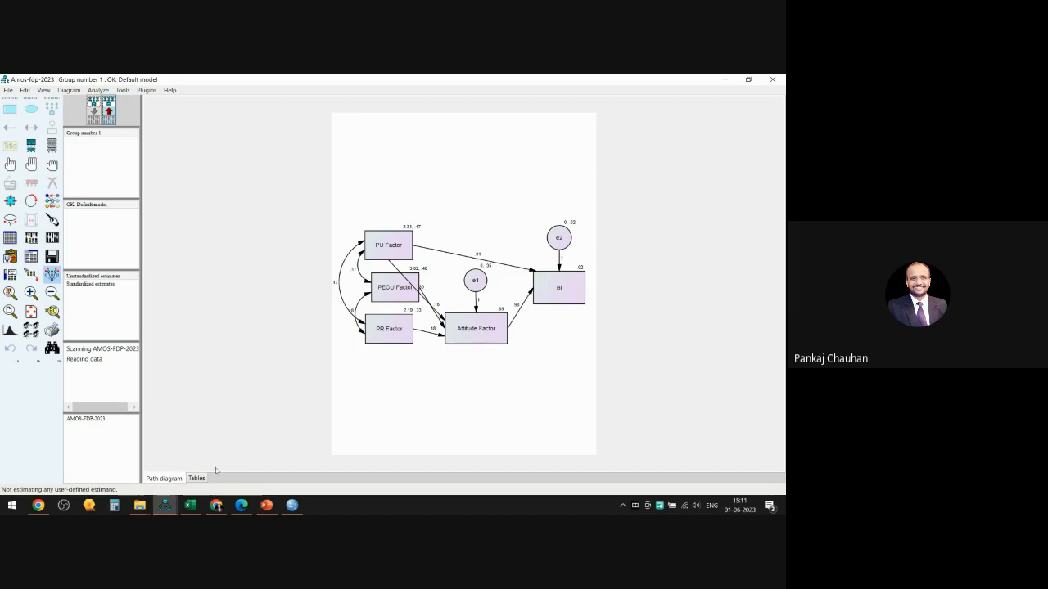
Switch to the Google Meet window in Chrome and stop presenting the screen
click(216, 505)
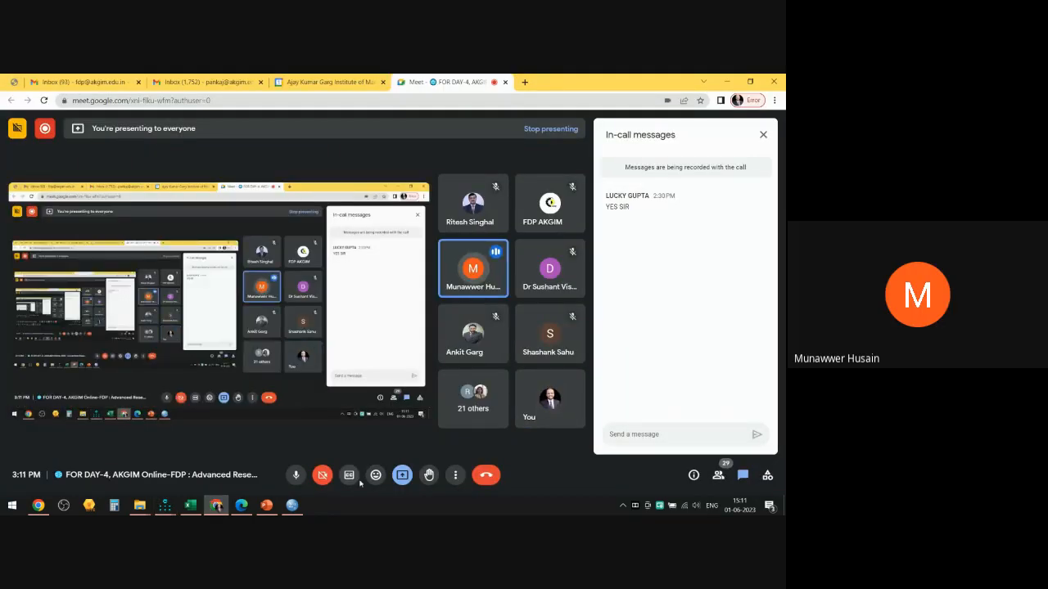
click(402, 475)
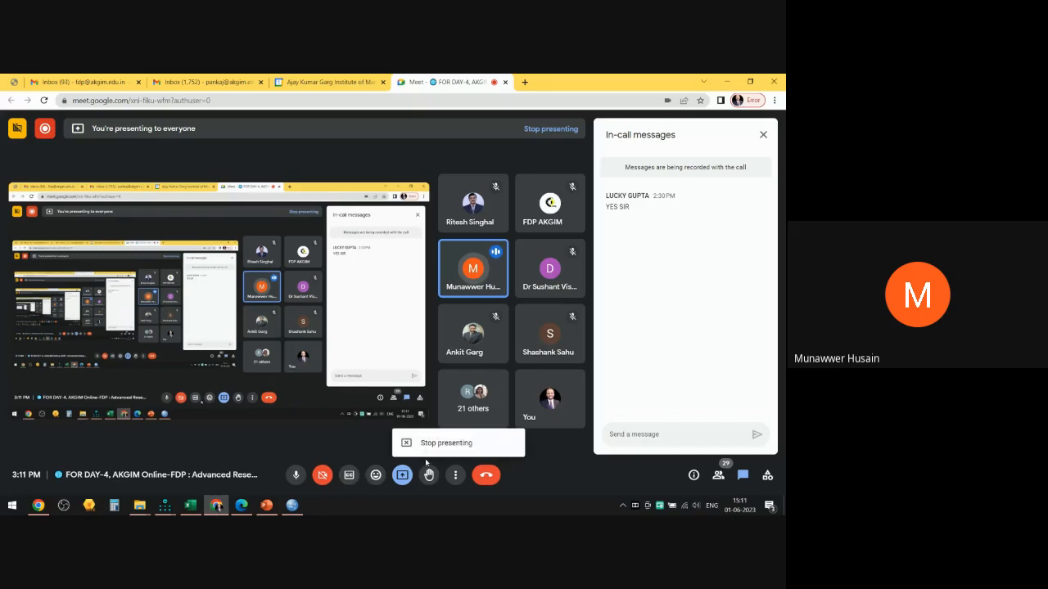
click(434, 443)
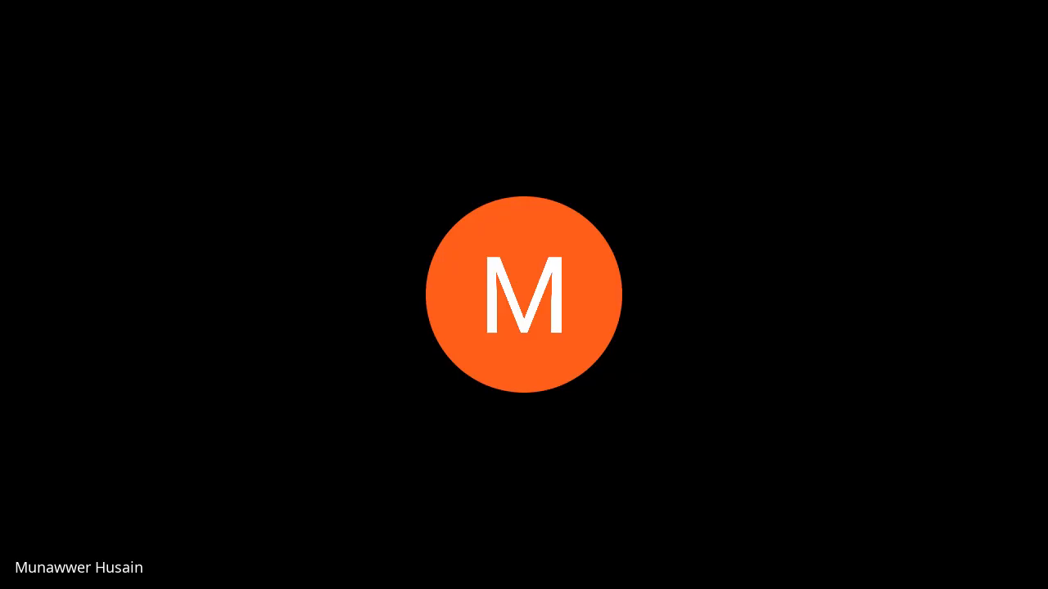